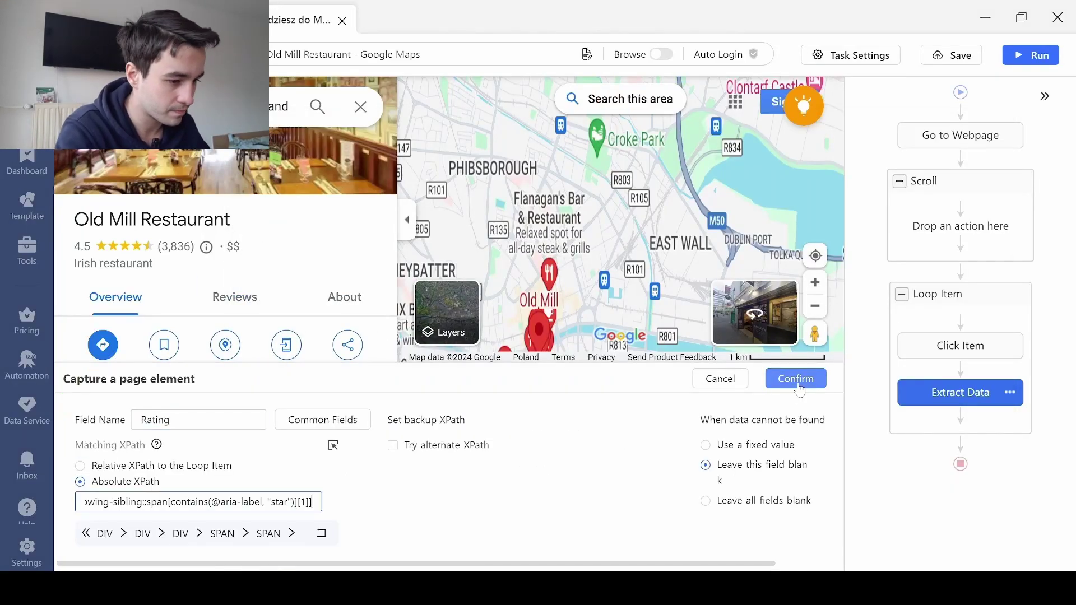
Step: Confirm the Rating field, then add and confirm the Reviews and Category fields using the noted XPaths
click(796, 379)
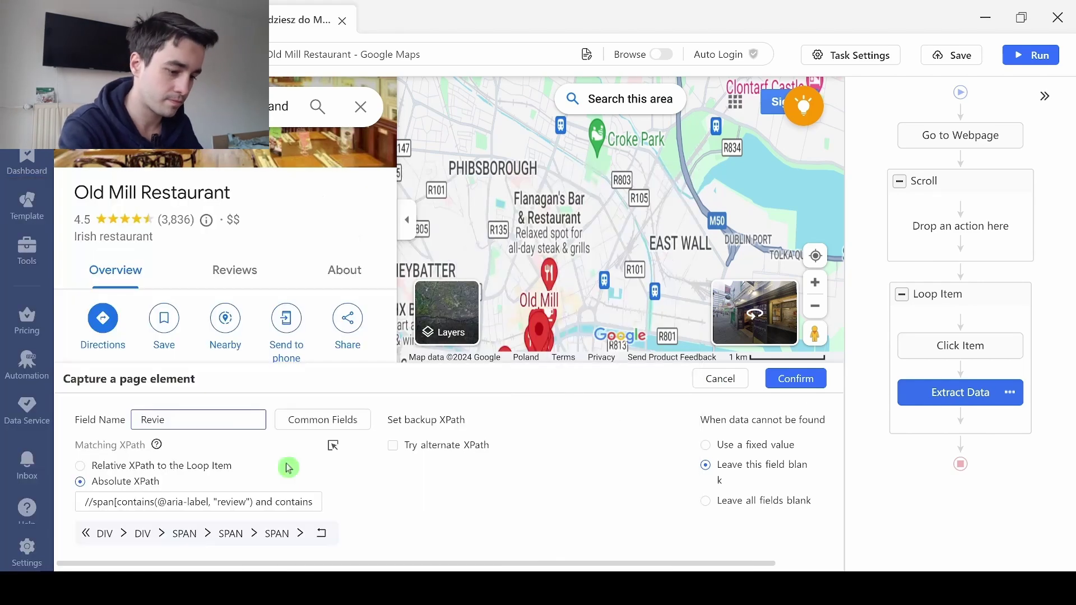
click(796, 379)
click(716, 428)
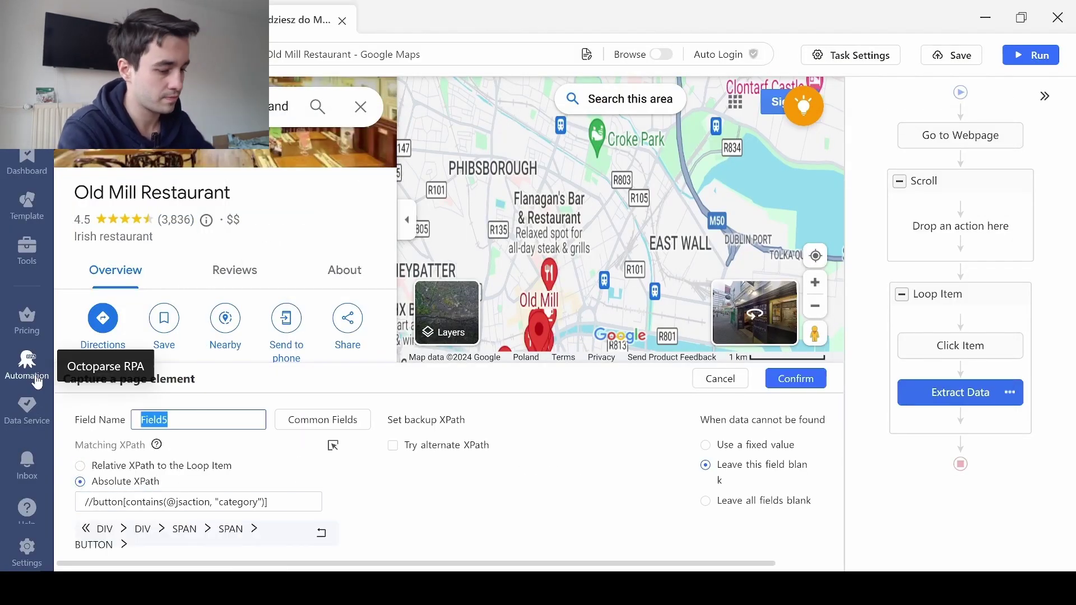
text(Category)
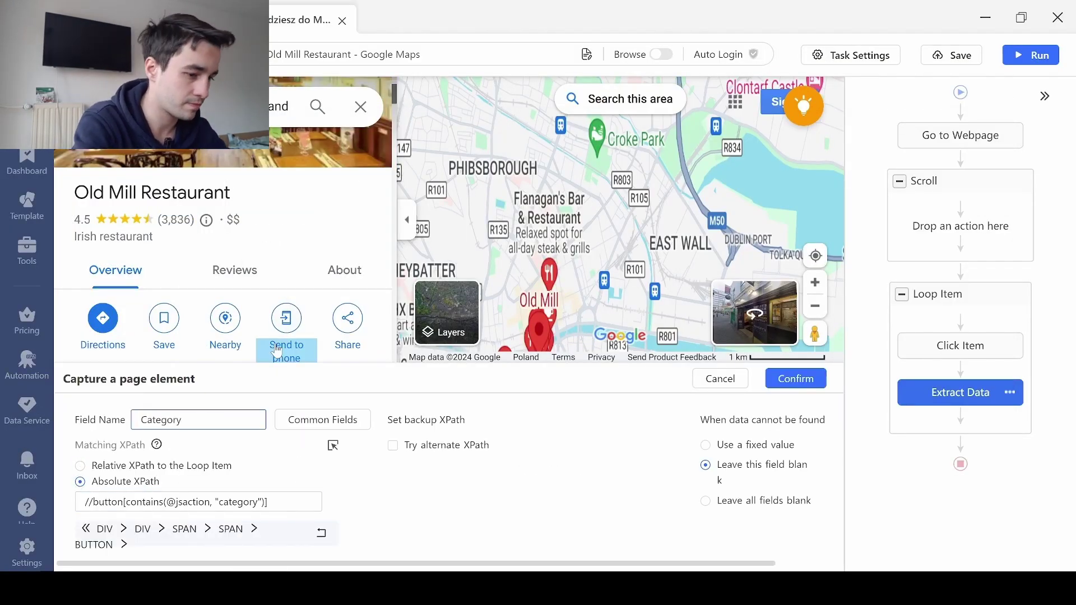
click(796, 379)
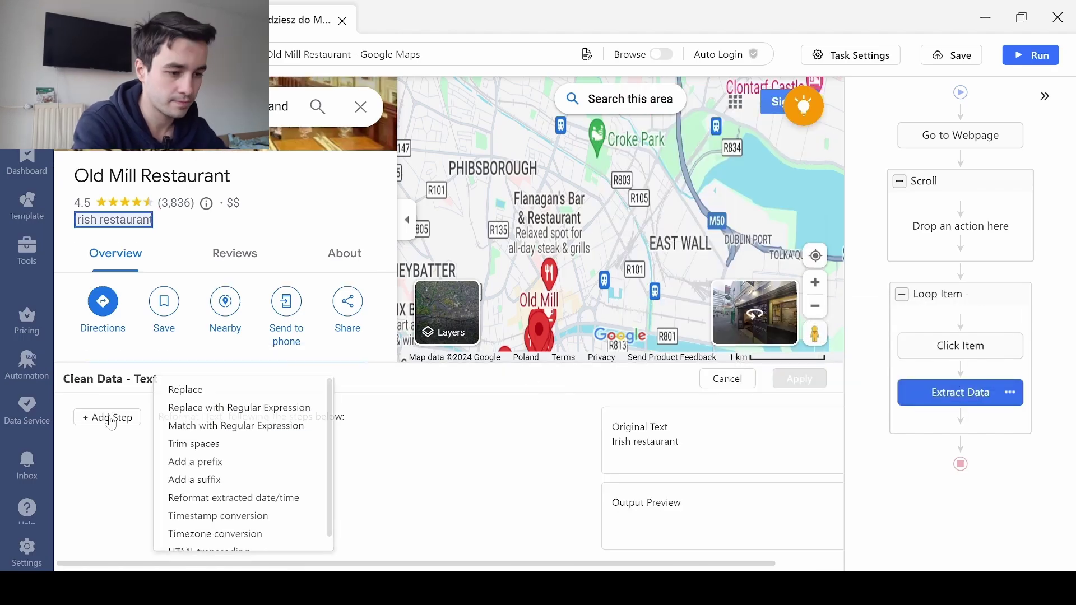
click(192, 442)
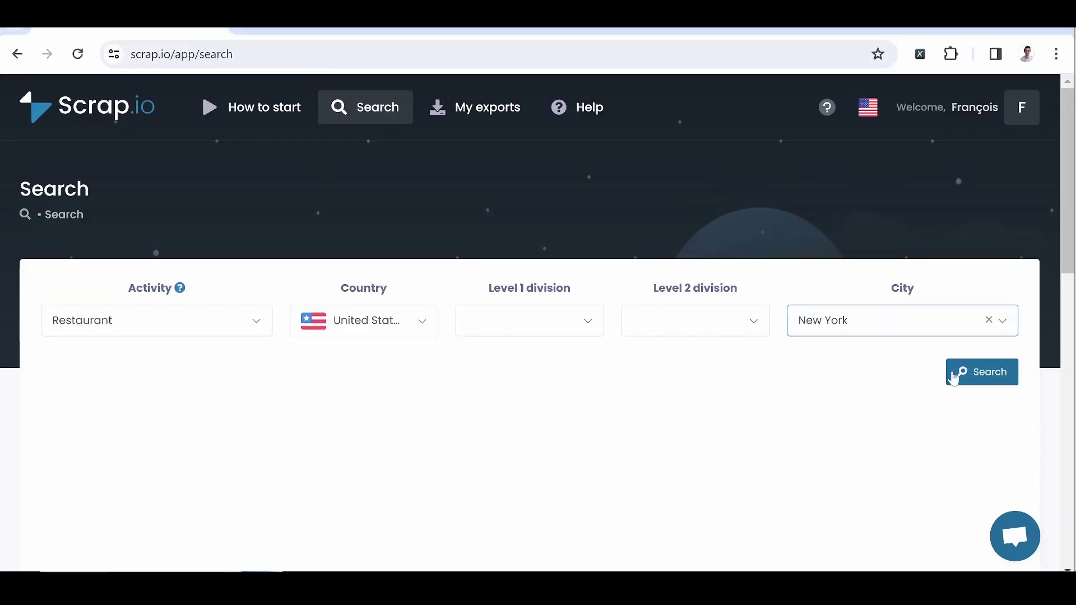
Step: Launch the Scrap.io Restaurant search for New York and bring up the Dublin Google Maps results
click(955, 374)
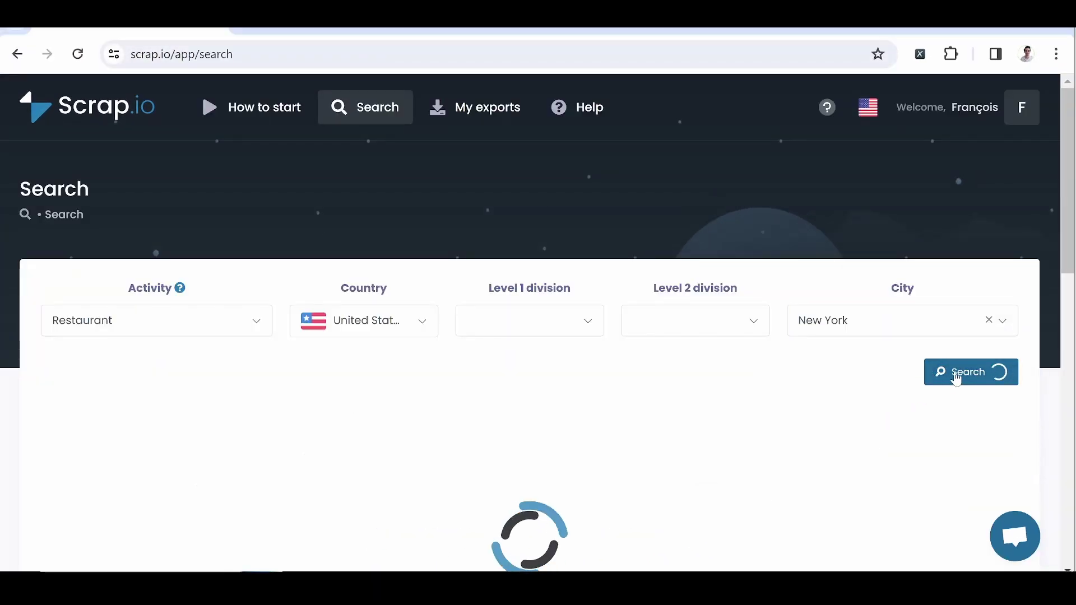
click(923, 365)
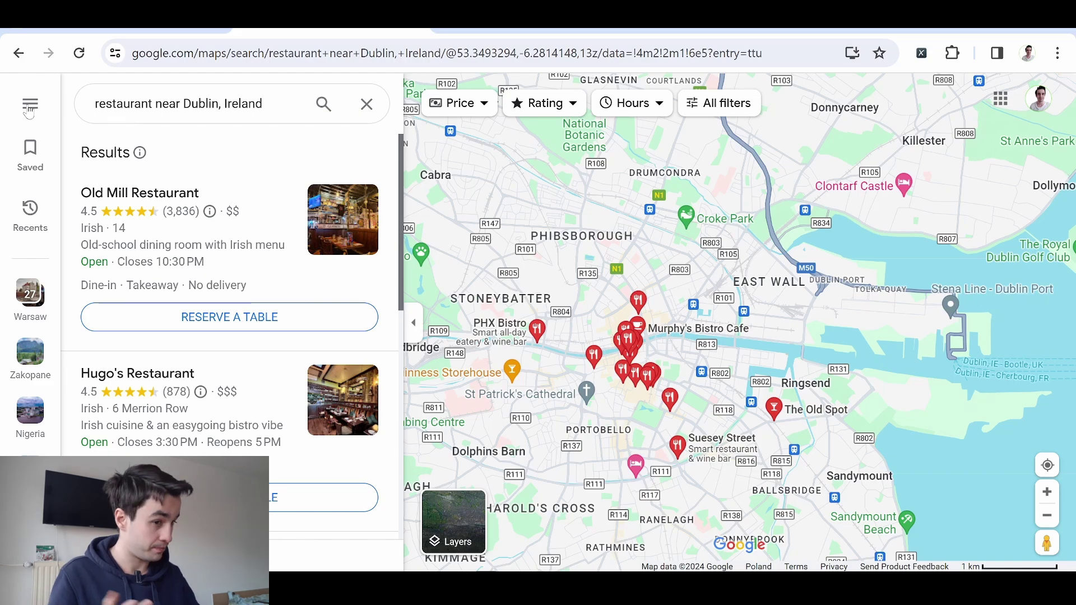
Step: Open the Google Maps language chooser, close it unchanged, and bring up the Notepad XPath notes
click(30, 105)
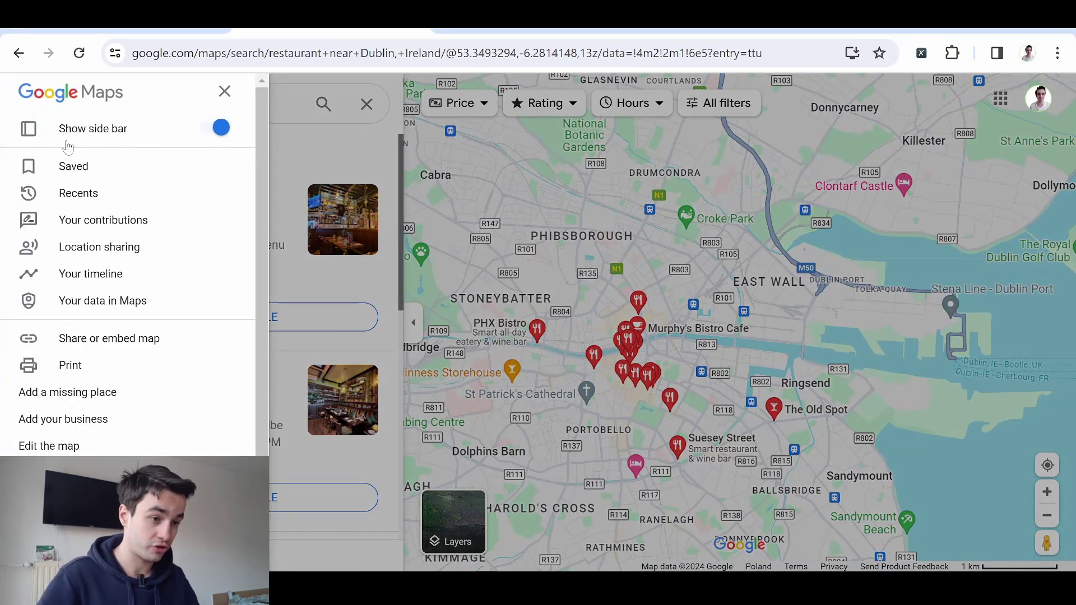
scroll(107, 493, down, 1)
scroll(106, 493, down, 1)
click(42, 497)
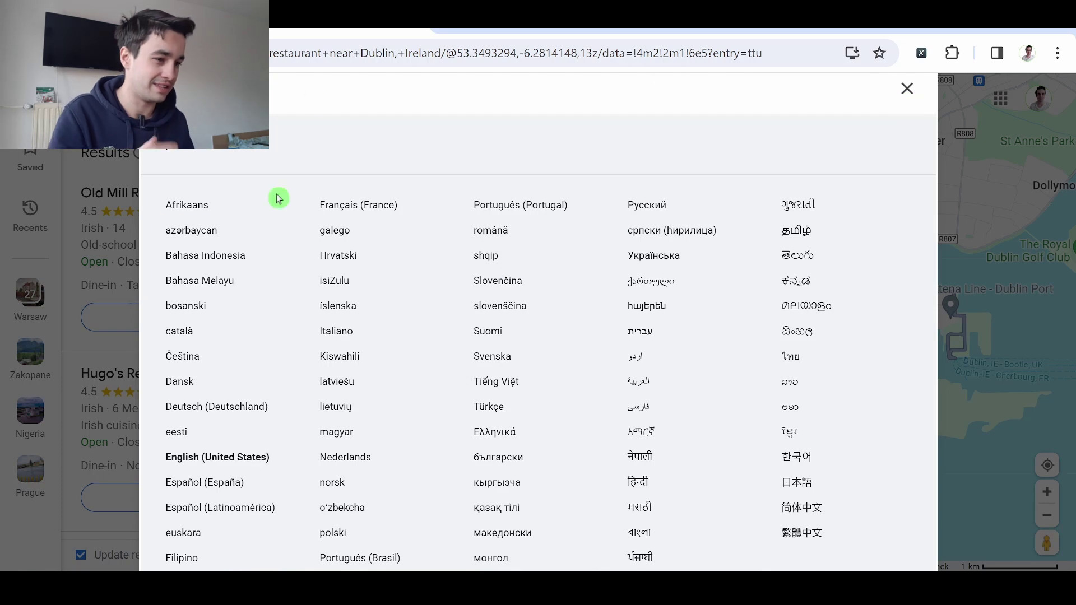
click(936, 110)
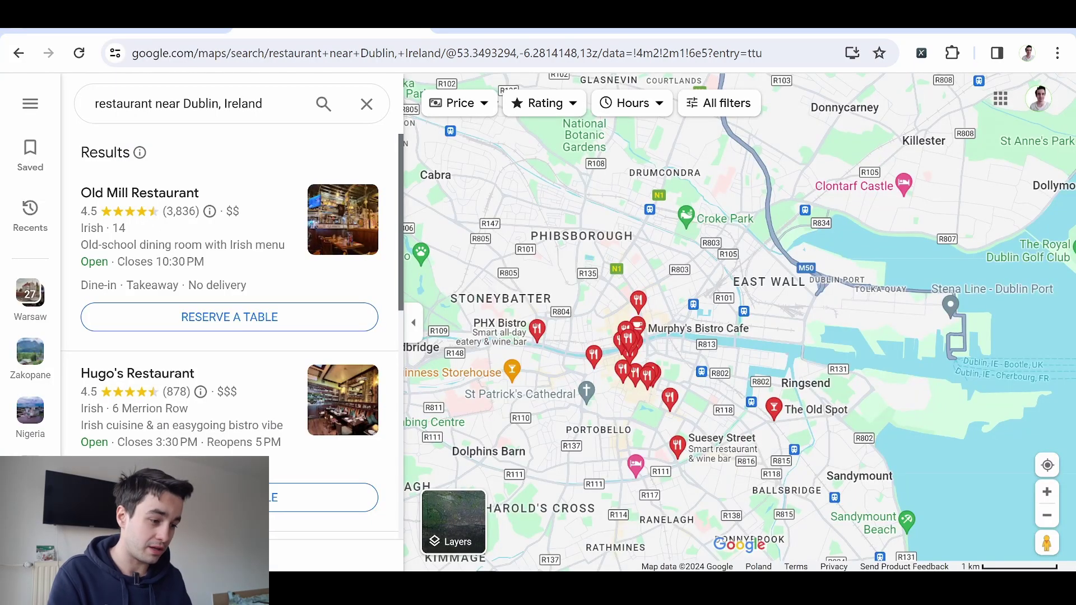
key(alt+Tab)
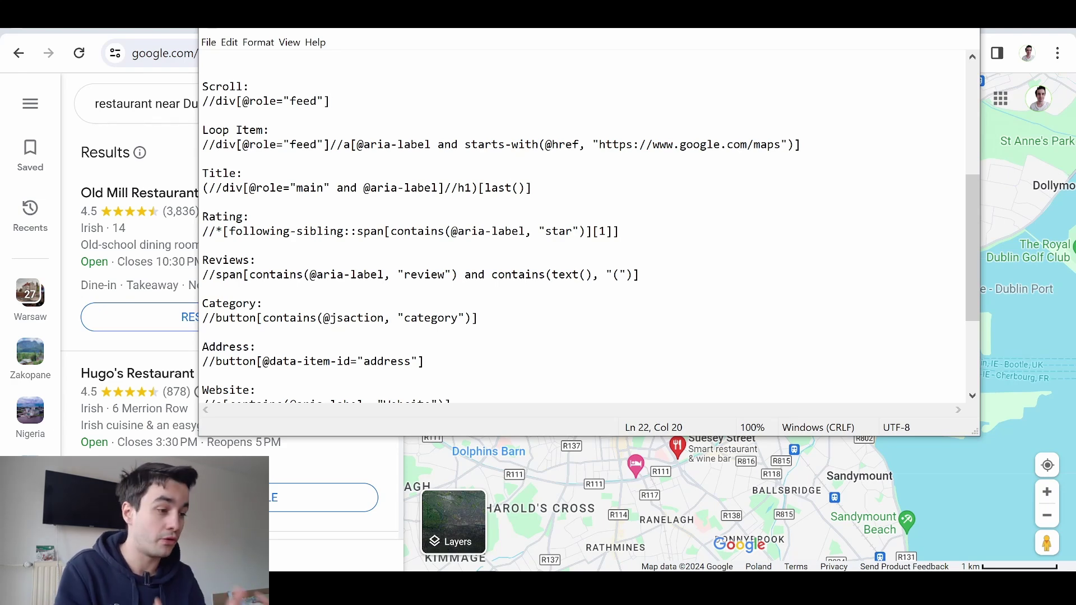
Step: Move the XPath notes window lower to uncover Chrome's Google Maps address bar
scroll(582, 224, down, 1)
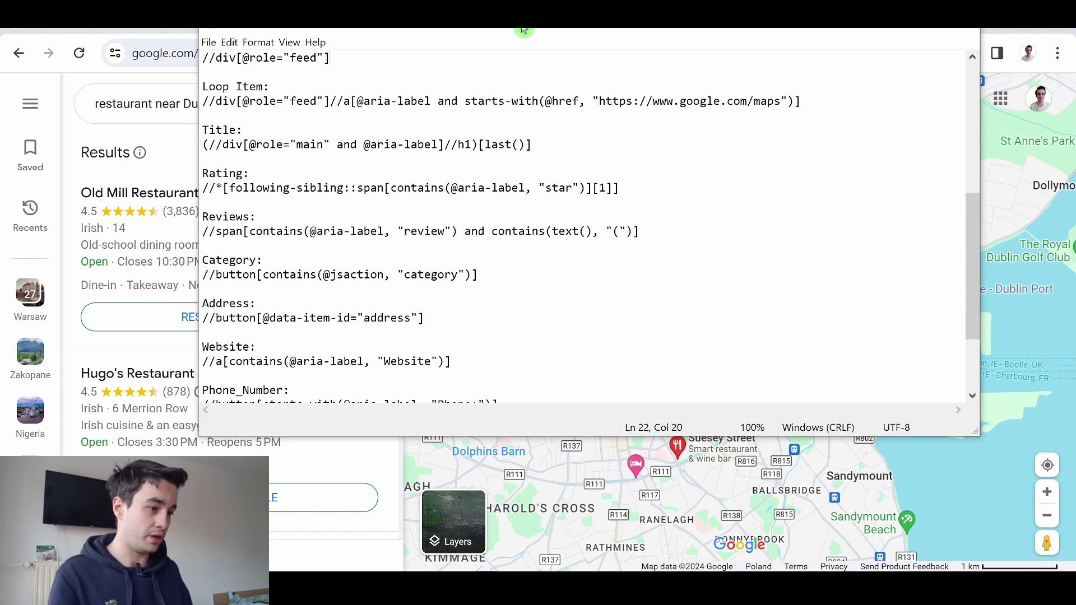
drag(524, 30, 557, 127)
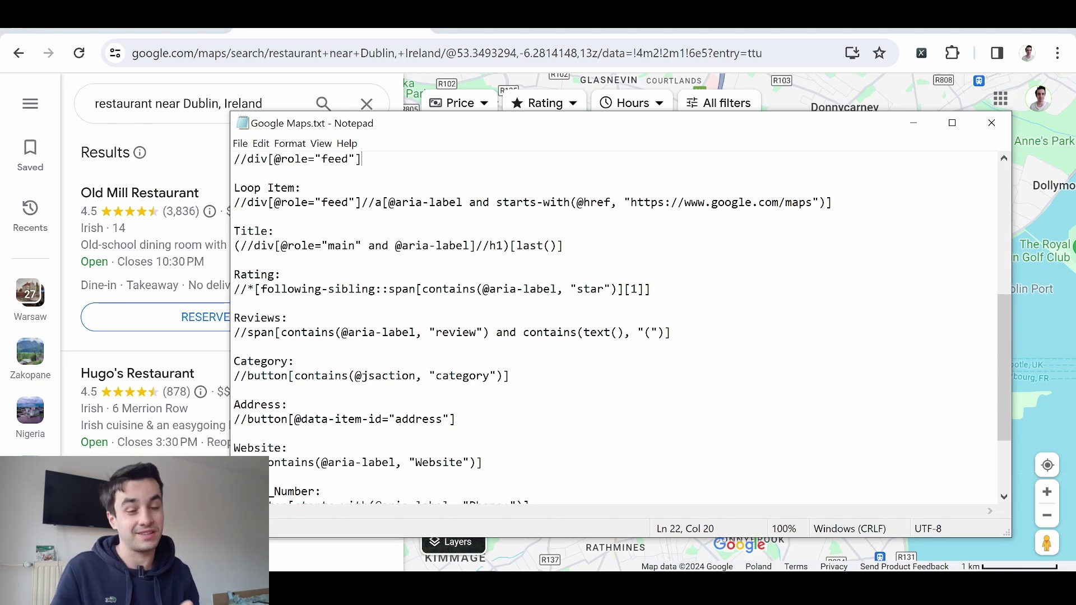
Step: Copy the Dublin restaurant Google Maps URL and start a new Octoparse task from it
click(224, 53)
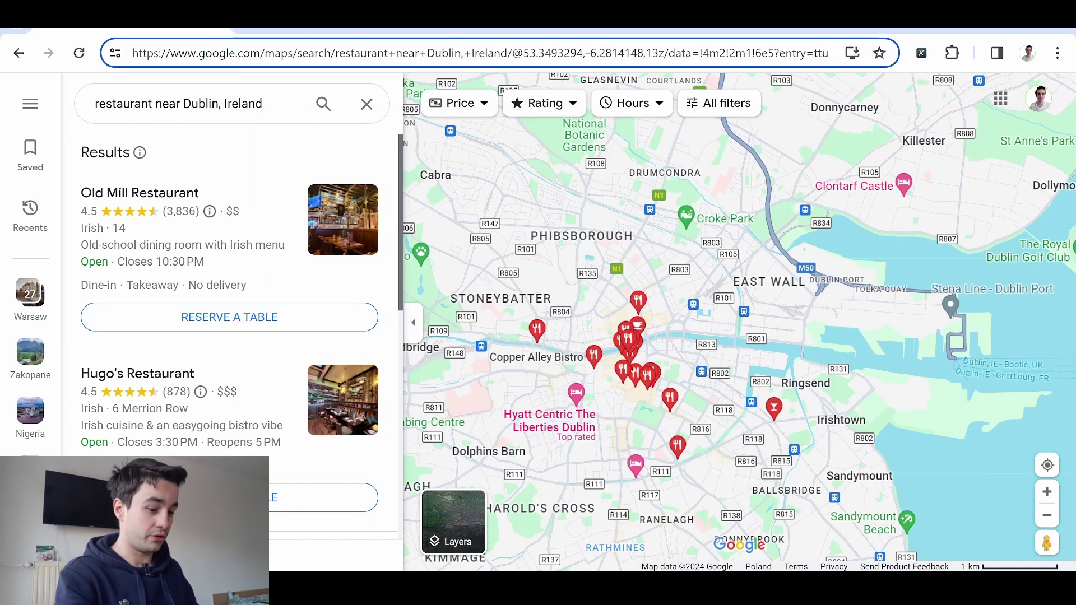
key(ctrl+a)
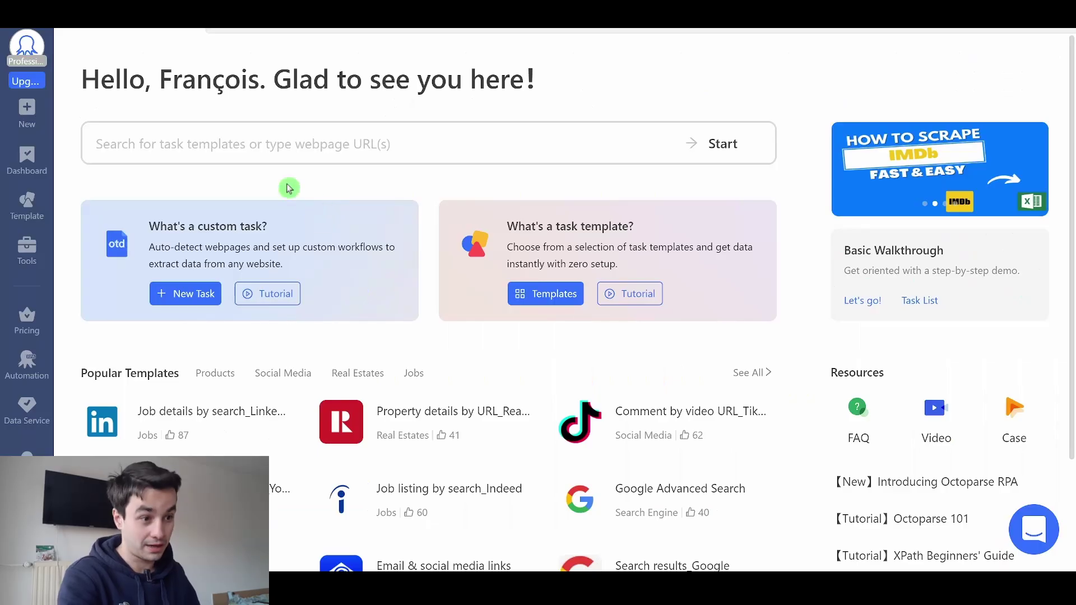
key(alt+Tab)
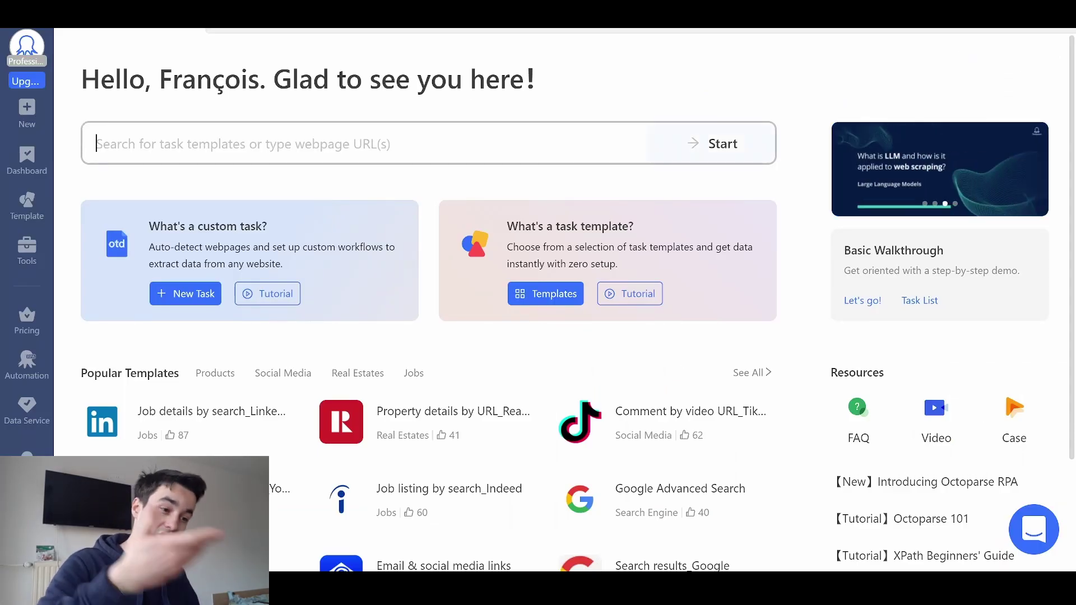
click(96, 143)
key(ctrl+v)
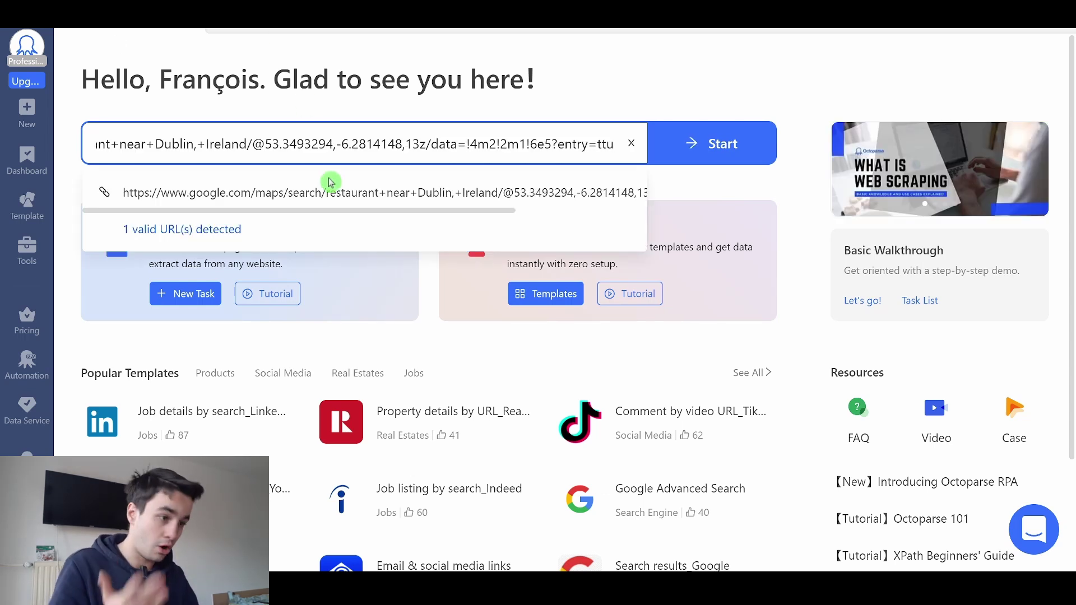
click(691, 147)
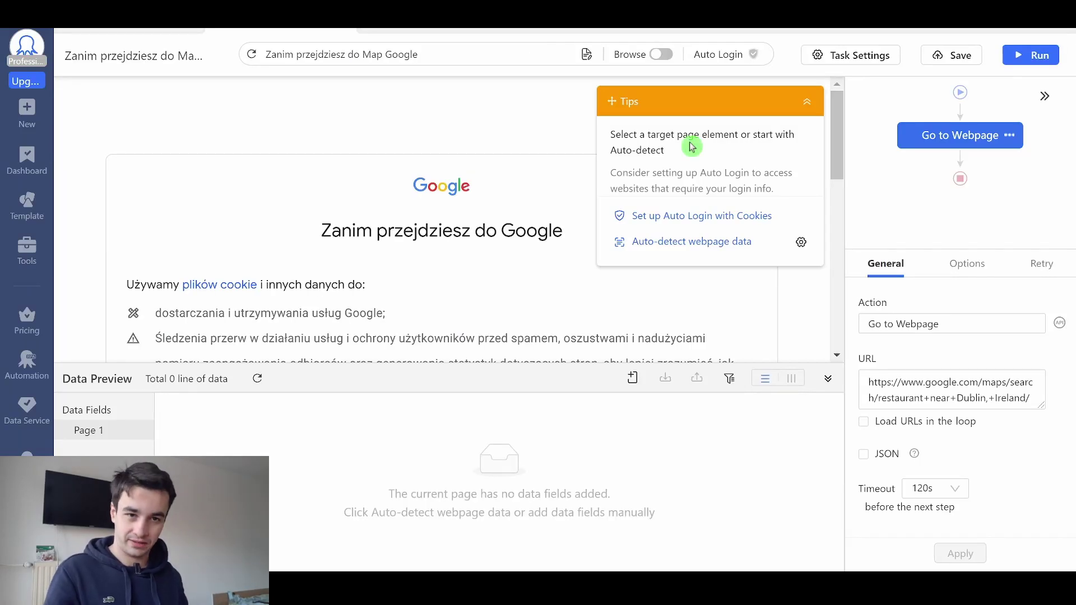
Step: Collapse Tips, turn browse mode on, set the consent page to English and reject all cookies
scroll(492, 211, down, 7)
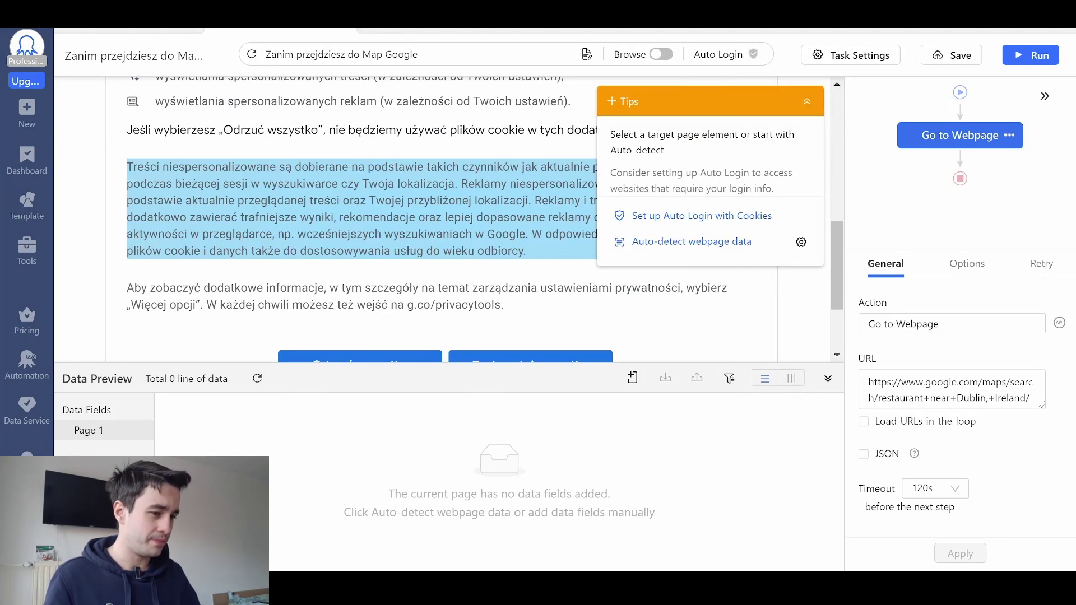
scroll(359, 258, down, 2)
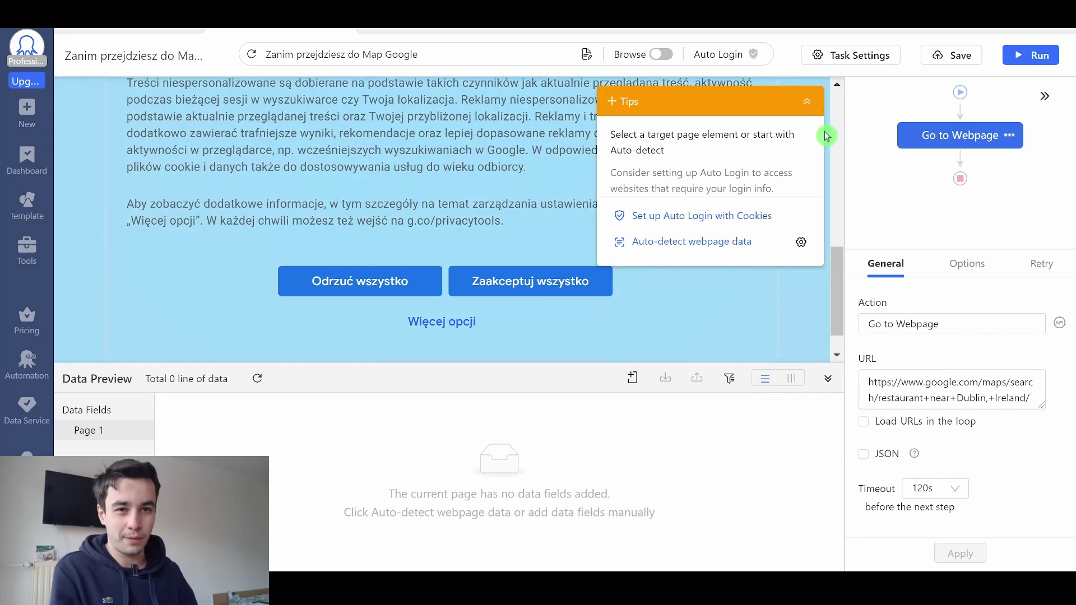
click(806, 102)
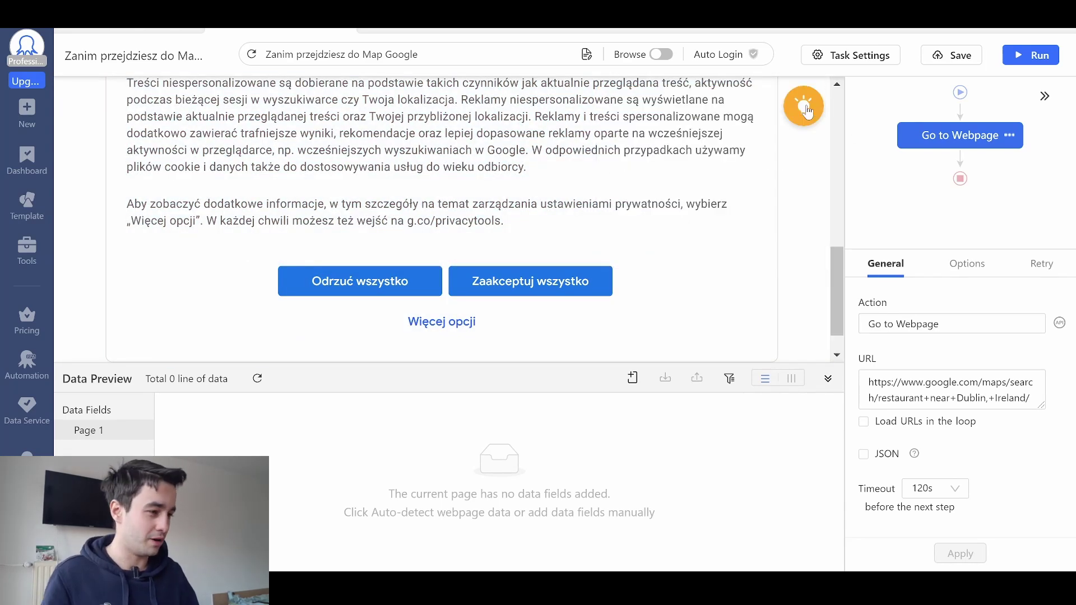
click(663, 55)
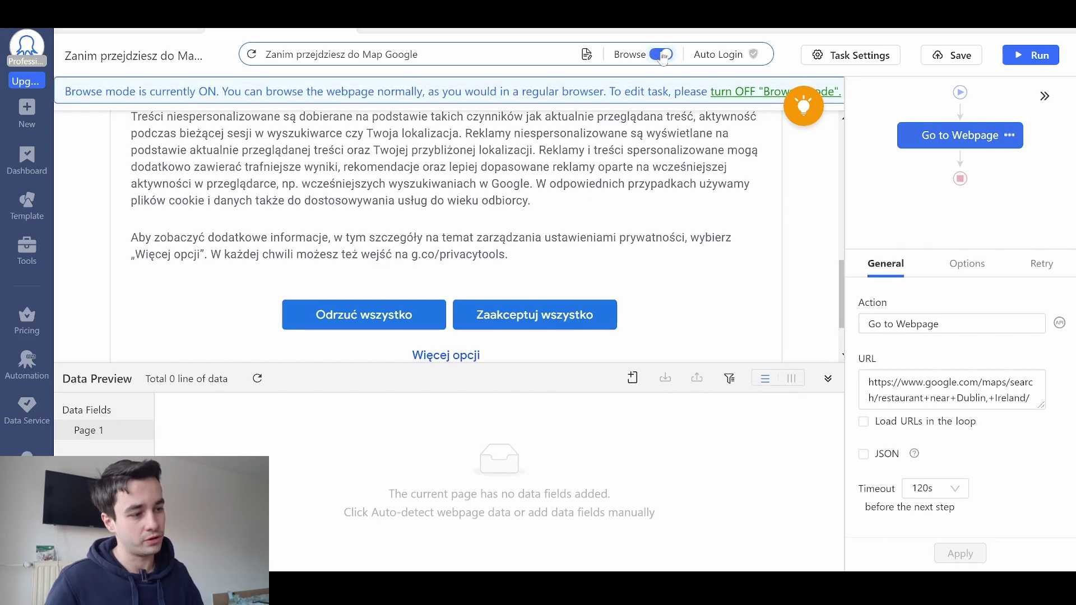
scroll(174, 314, down, 2)
click(175, 339)
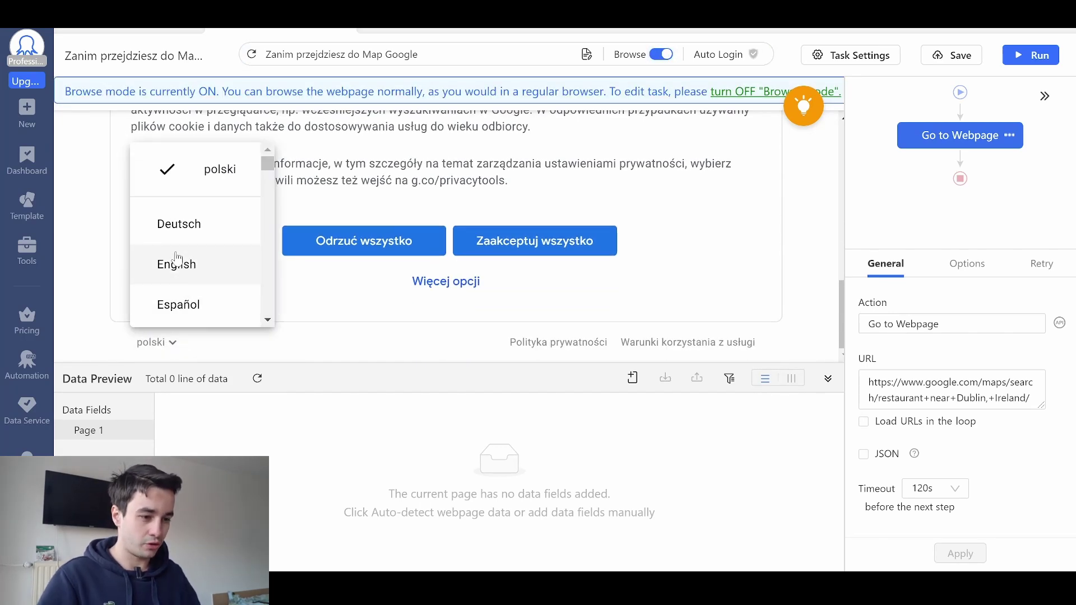
click(173, 257)
scroll(391, 256, down, 5)
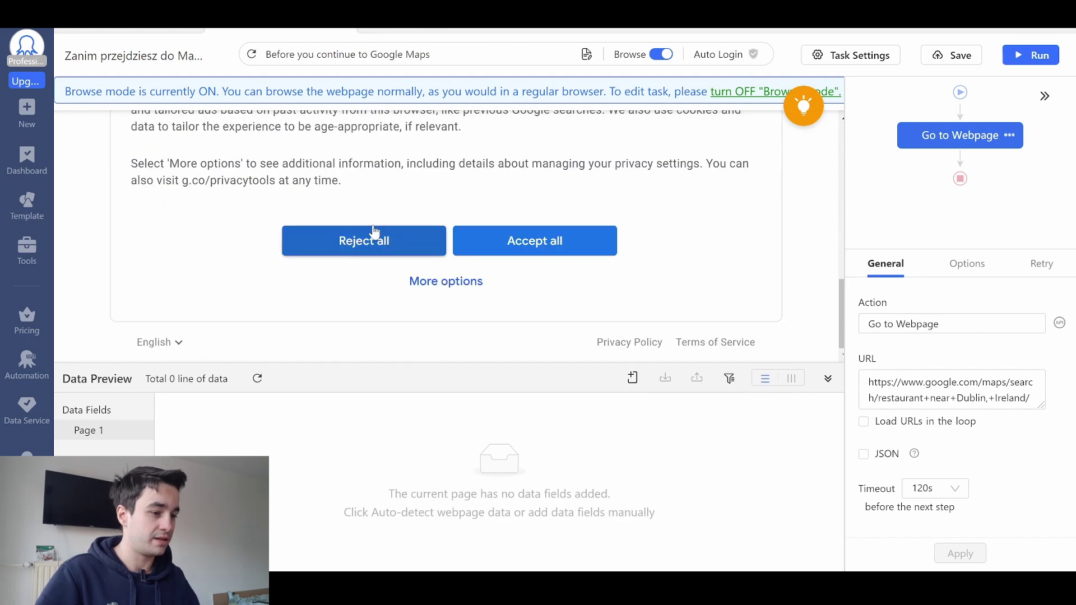
click(373, 236)
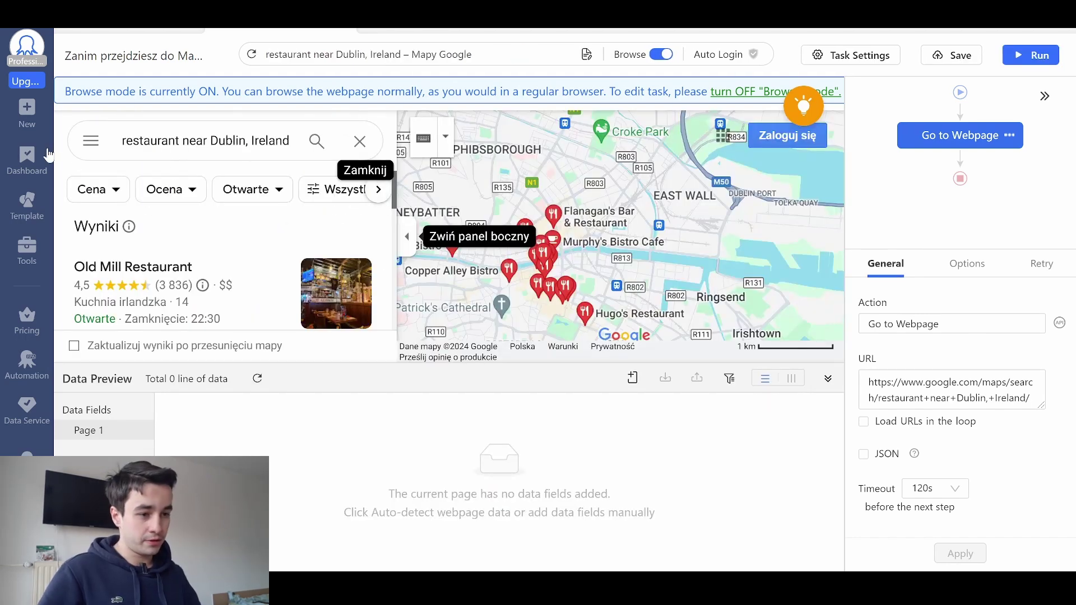
Step: Switch the built-in Google Maps language to English (United States)
click(91, 140)
scroll(141, 298, down, 5)
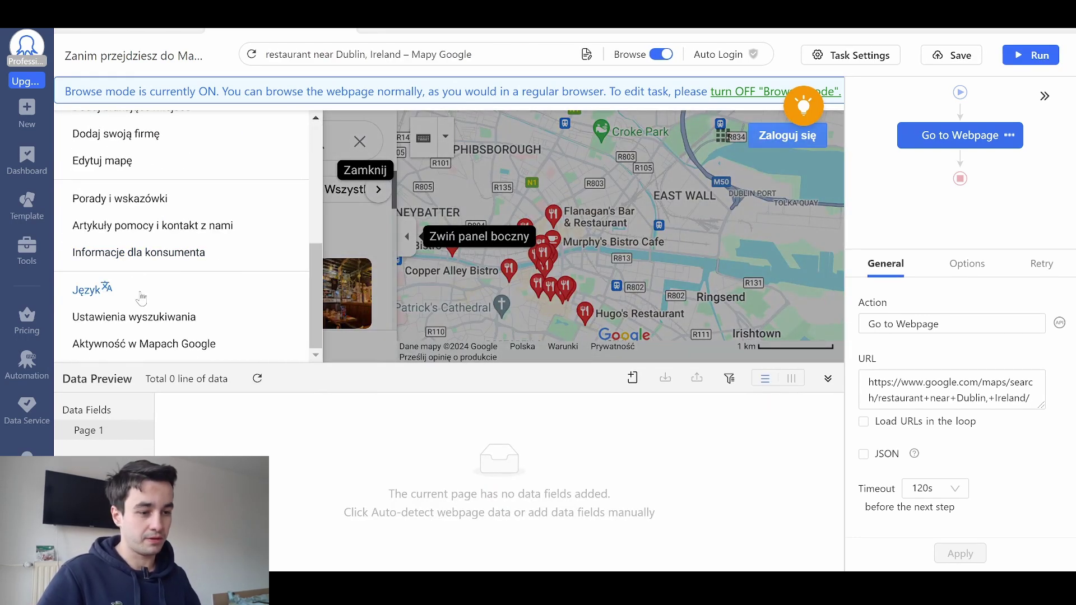
click(109, 294)
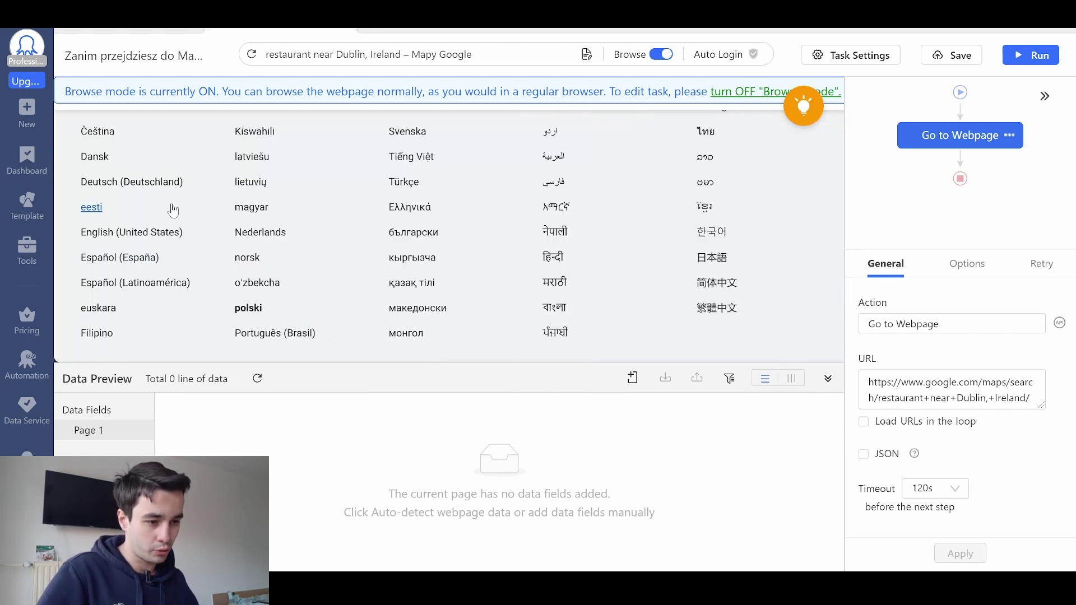
click(132, 232)
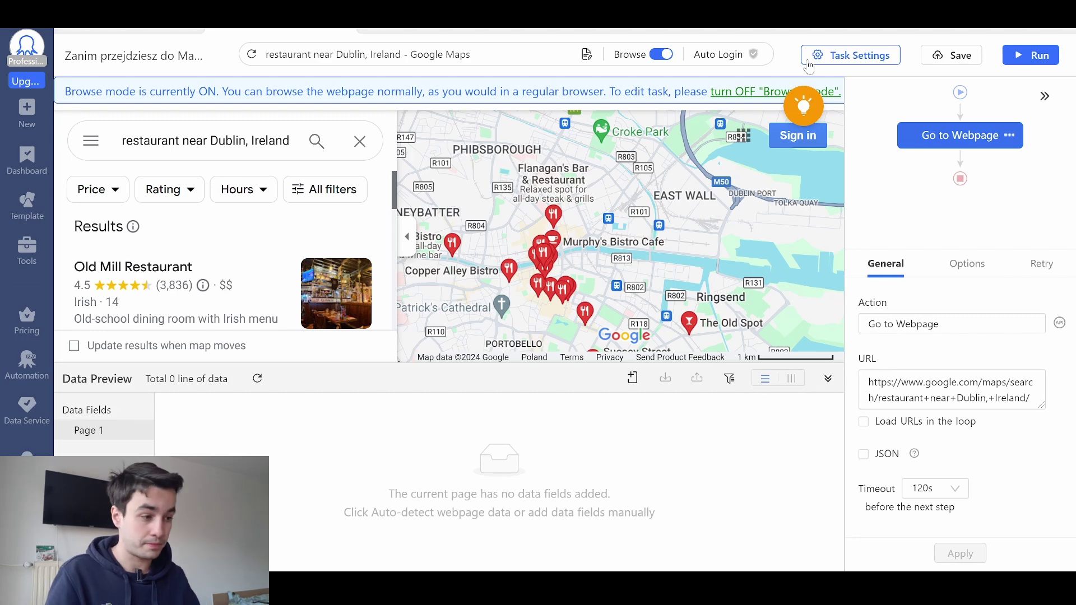
Step: Enable cookies on the Go to Webpage step and save the current page's cookies to it
click(828, 379)
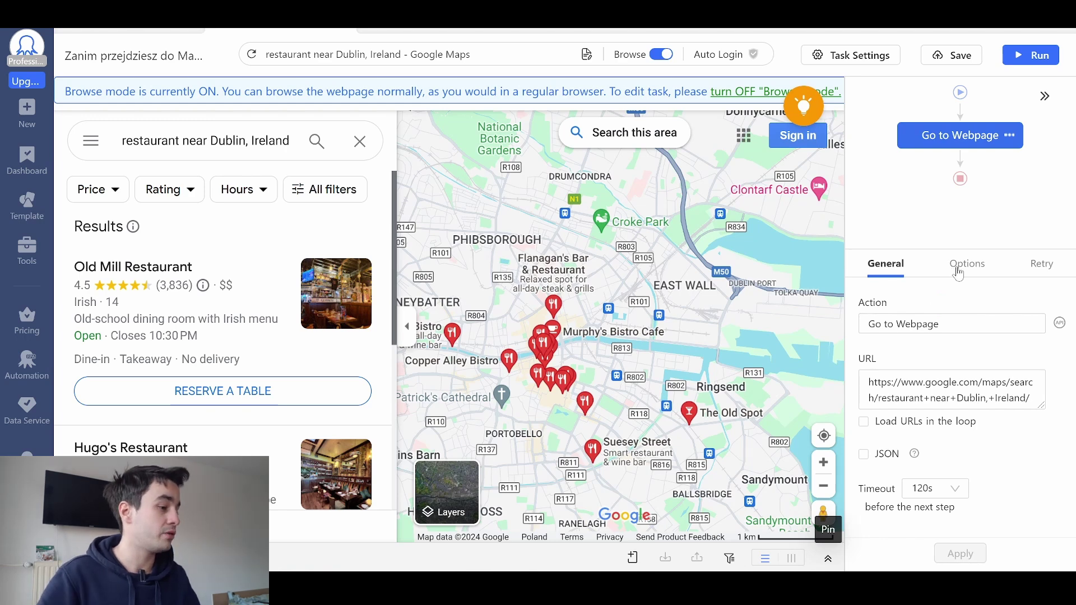
click(958, 274)
click(891, 408)
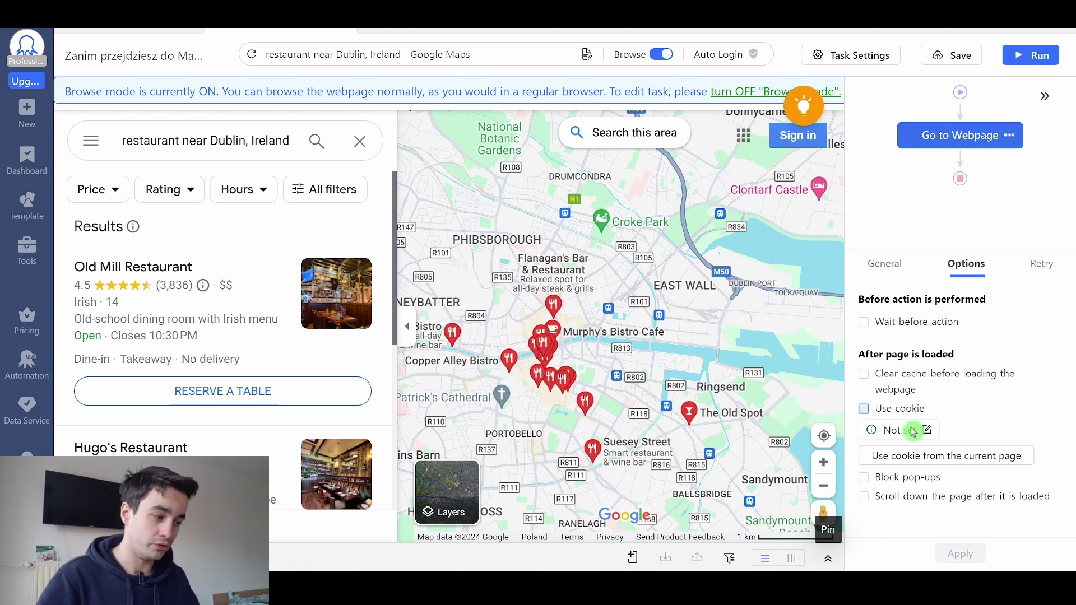
click(964, 463)
click(957, 553)
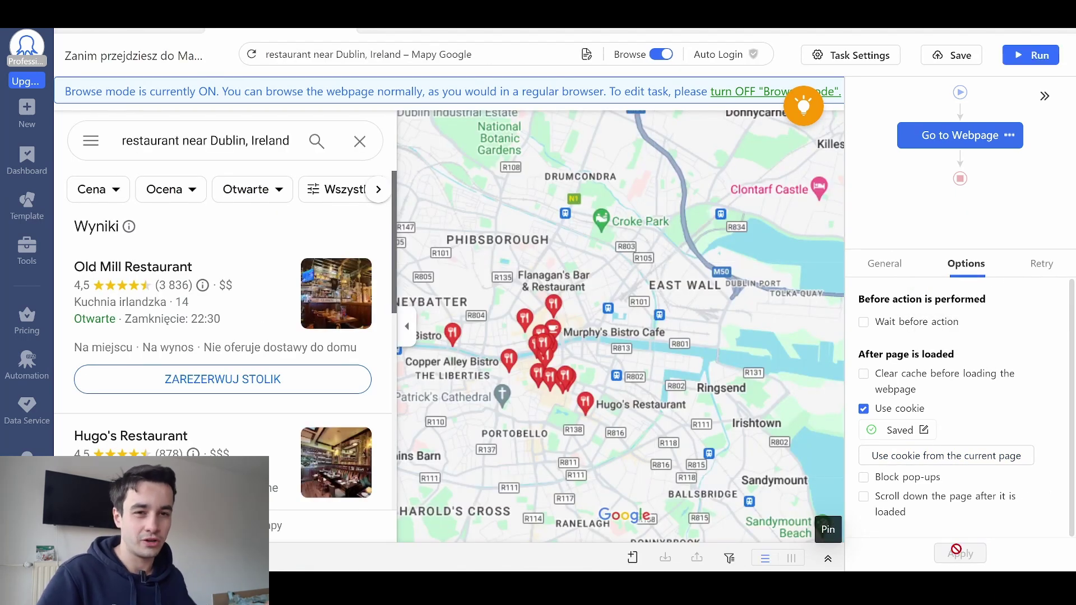
Step: Switch Google Maps back to English, turn browse mode off and collapse the Tips panel
click(87, 147)
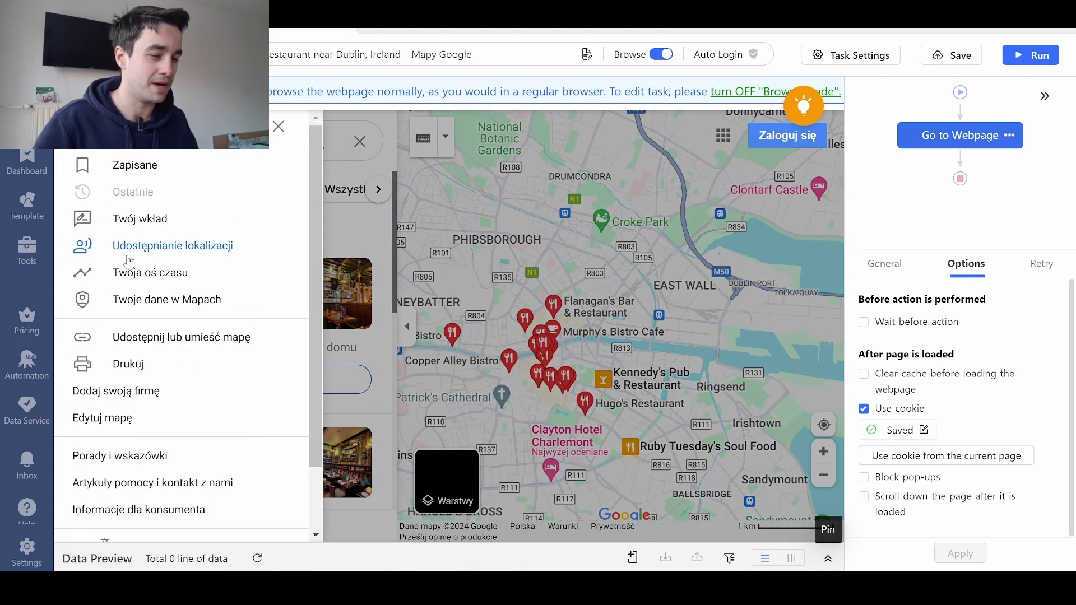
scroll(128, 260, down, 5)
click(88, 470)
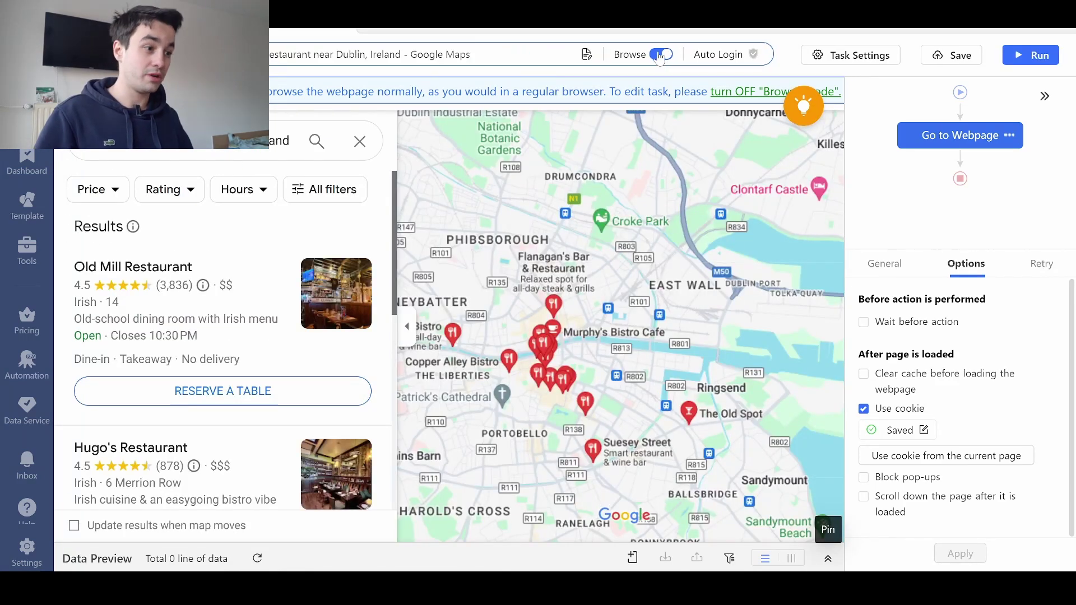
click(659, 56)
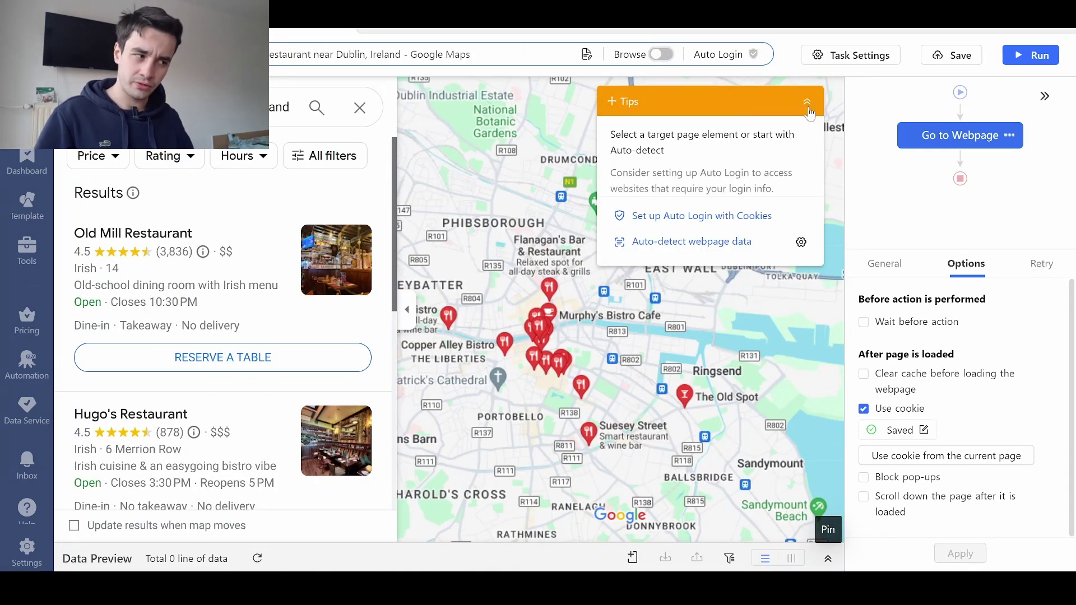
click(806, 103)
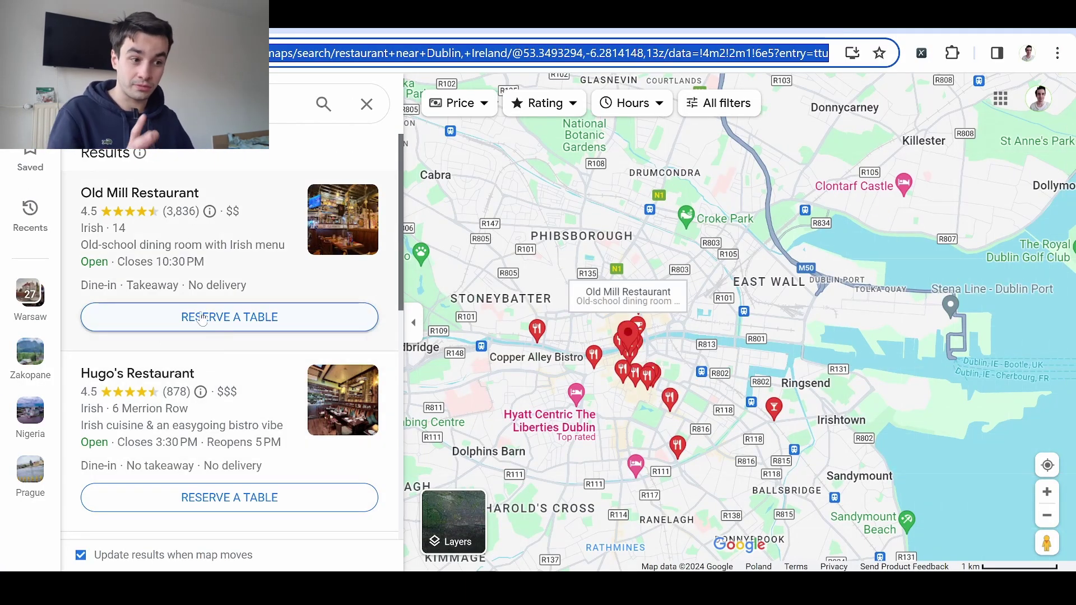
scroll(203, 322, down, 2)
scroll(206, 326, up, 2)
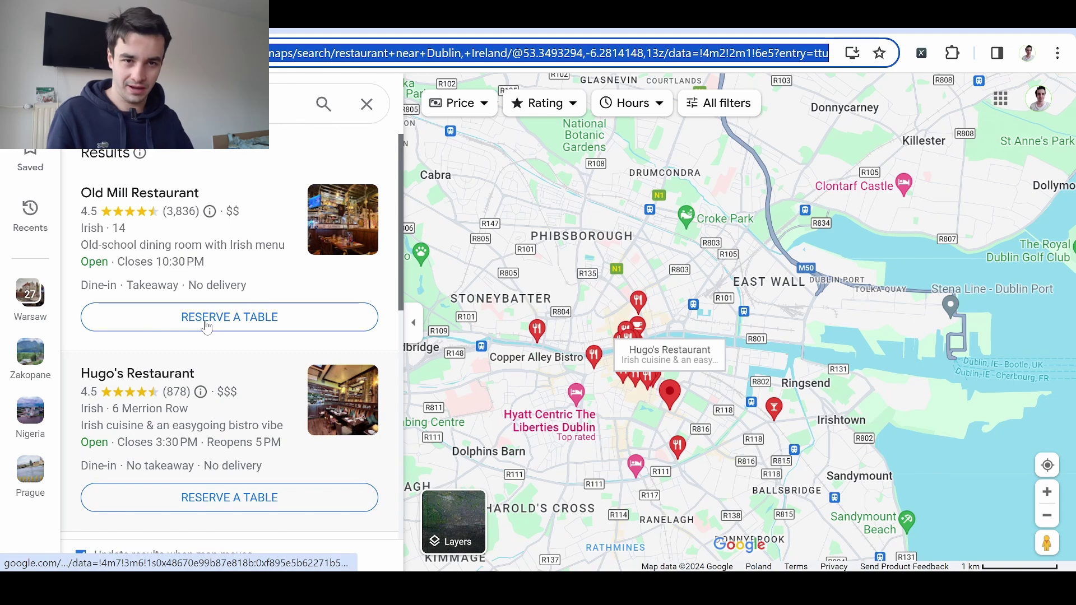
scroll(311, 270, down, 3)
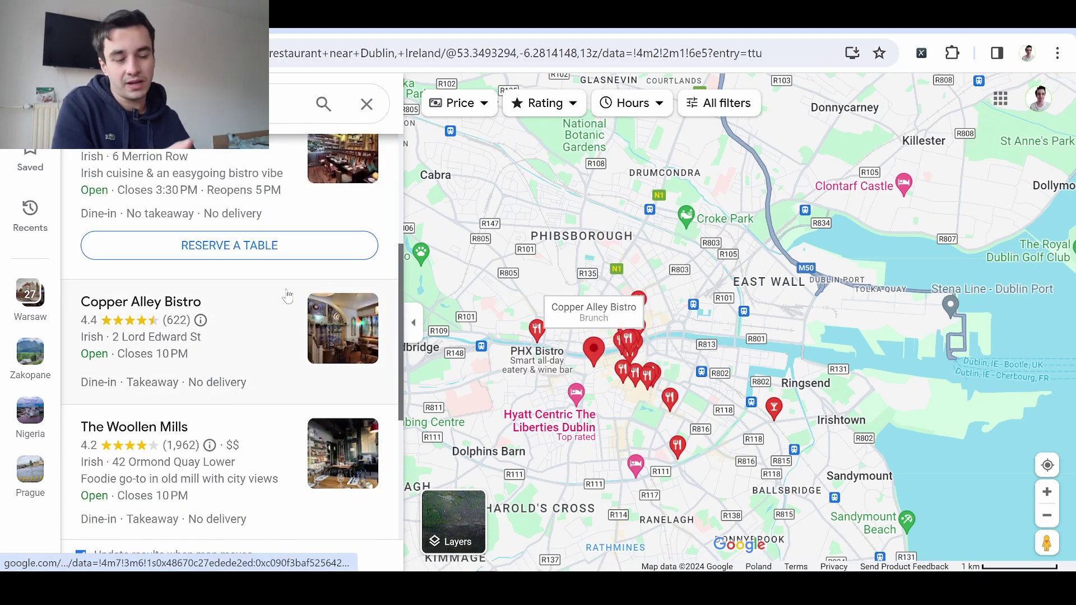
scroll(288, 295, down, 10)
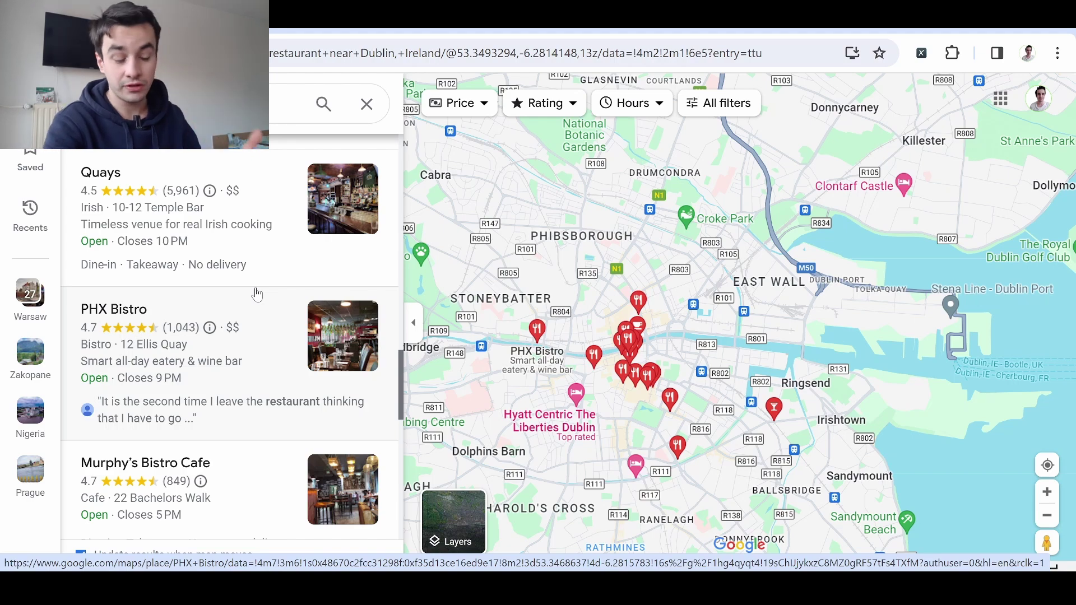
scroll(286, 255, down, 10)
scroll(288, 254, up, 2)
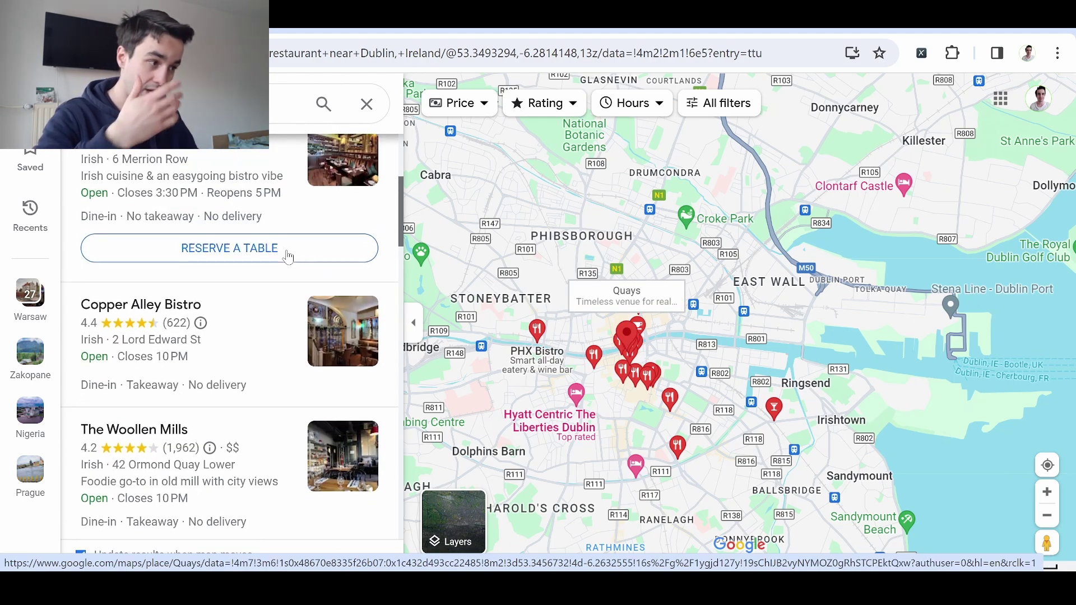
scroll(286, 250, up, 4)
scroll(286, 250, up, 2)
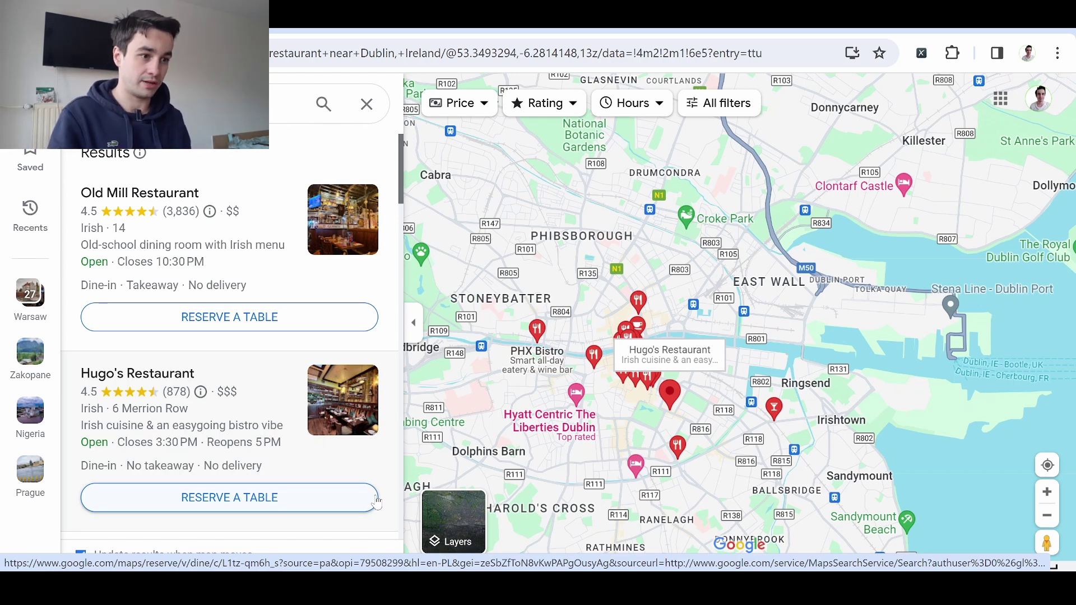
Step: Add a Loop step after Go to Webpage, rename it Scroll, and set Loop Mode to Scroll Page
key(alt+Tab)
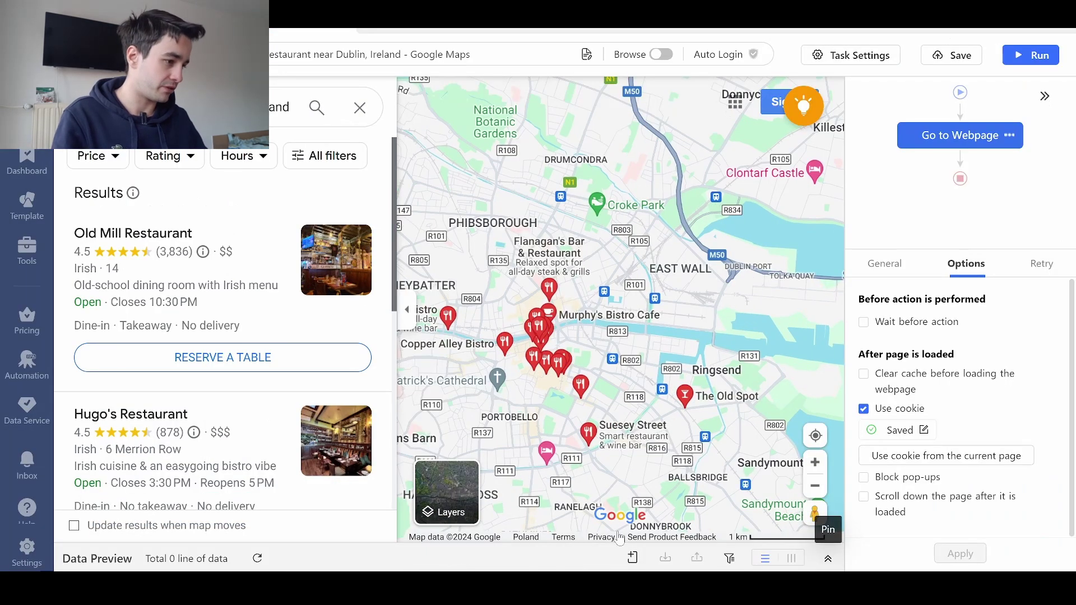
mouse_move(959, 166)
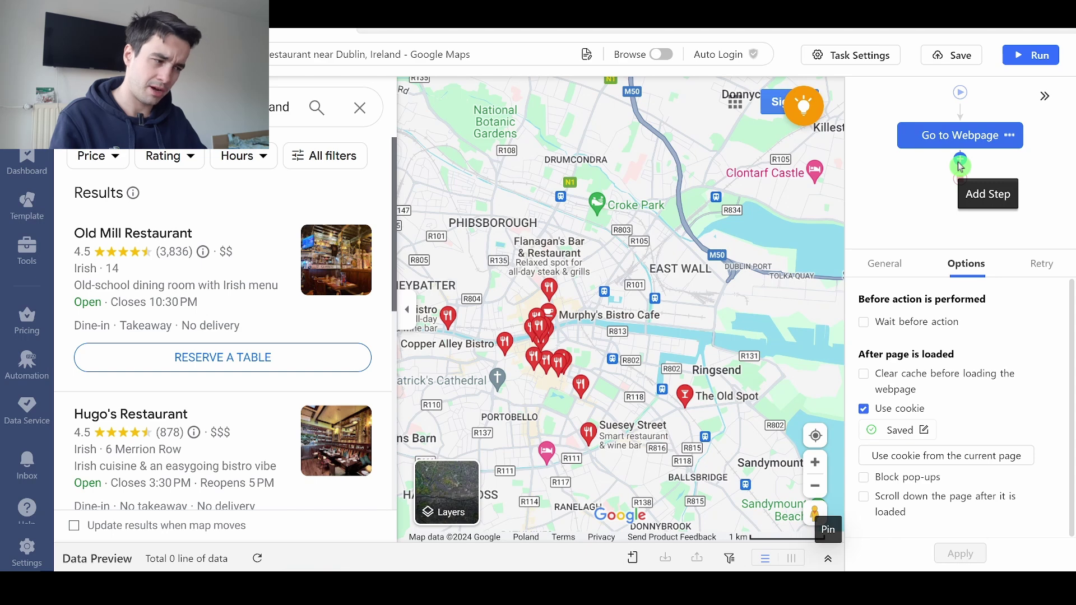
click(959, 166)
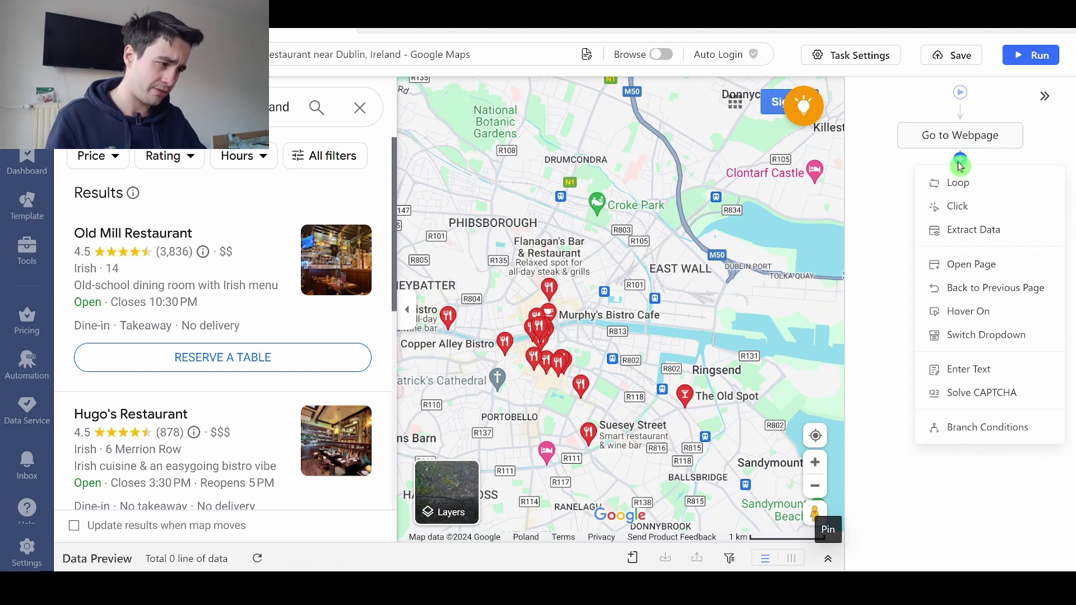
click(958, 183)
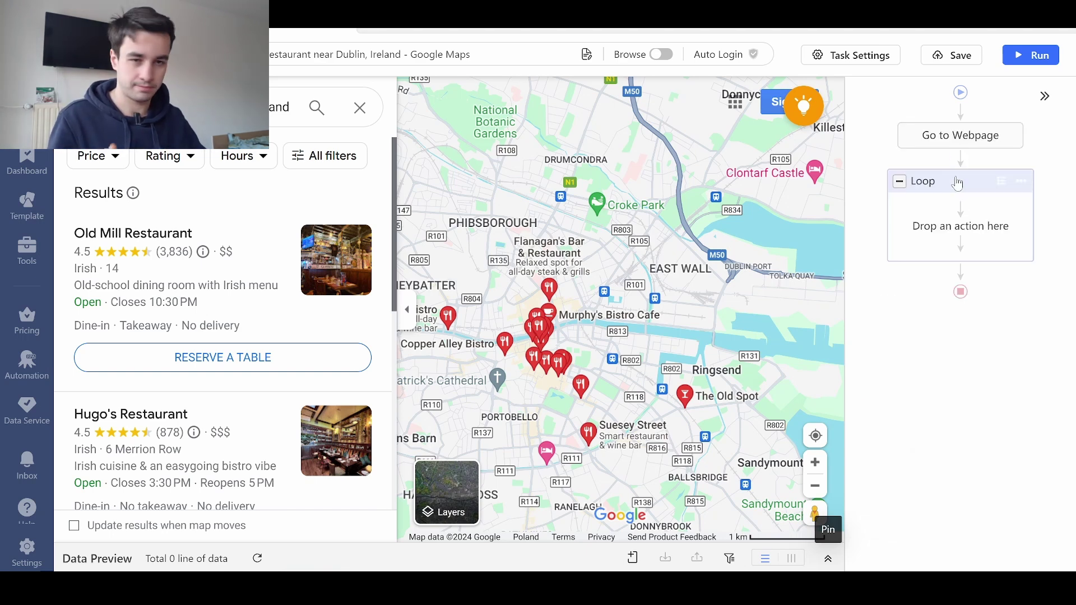
click(953, 185)
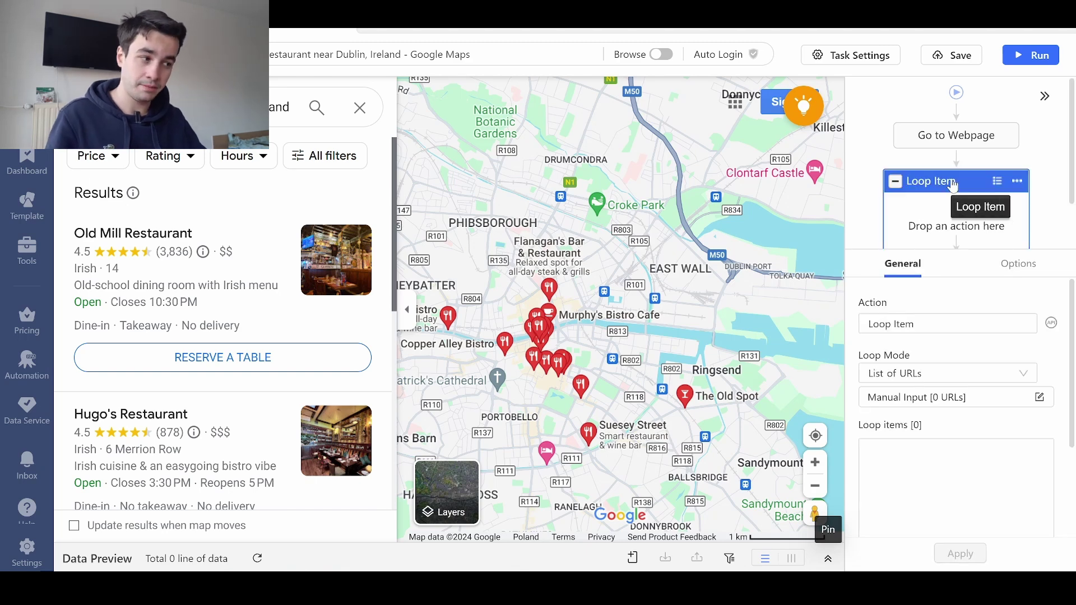
drag(913, 324, 863, 324)
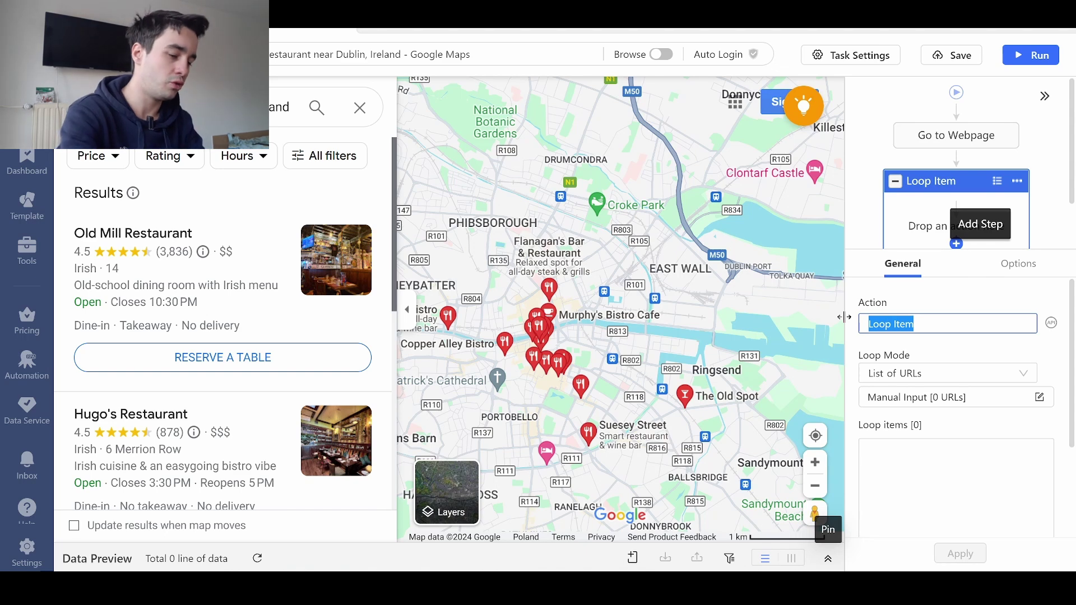
text(Scroll)
click(913, 374)
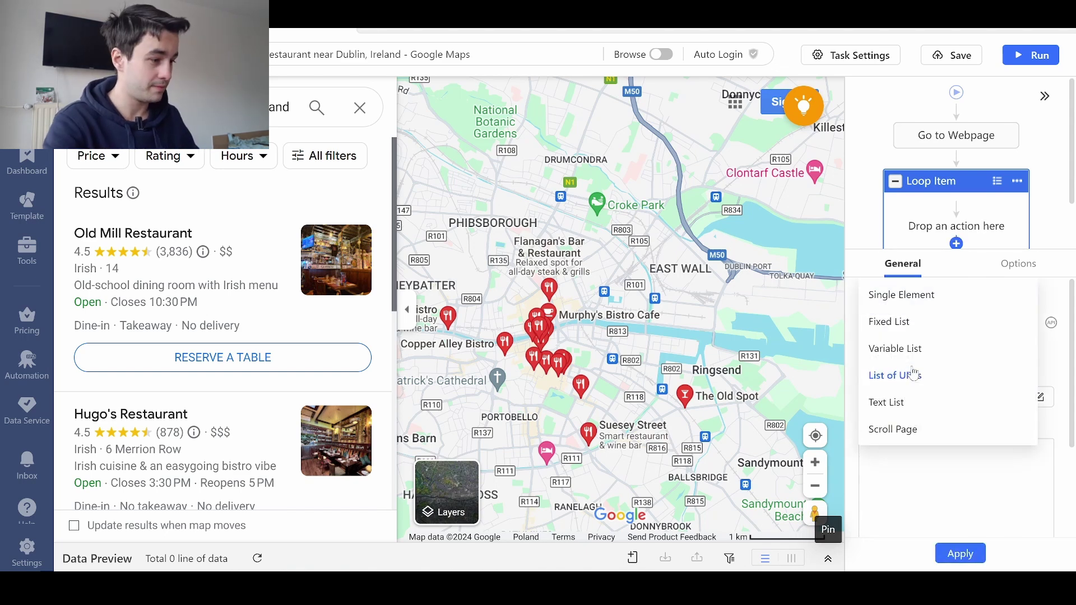
click(903, 430)
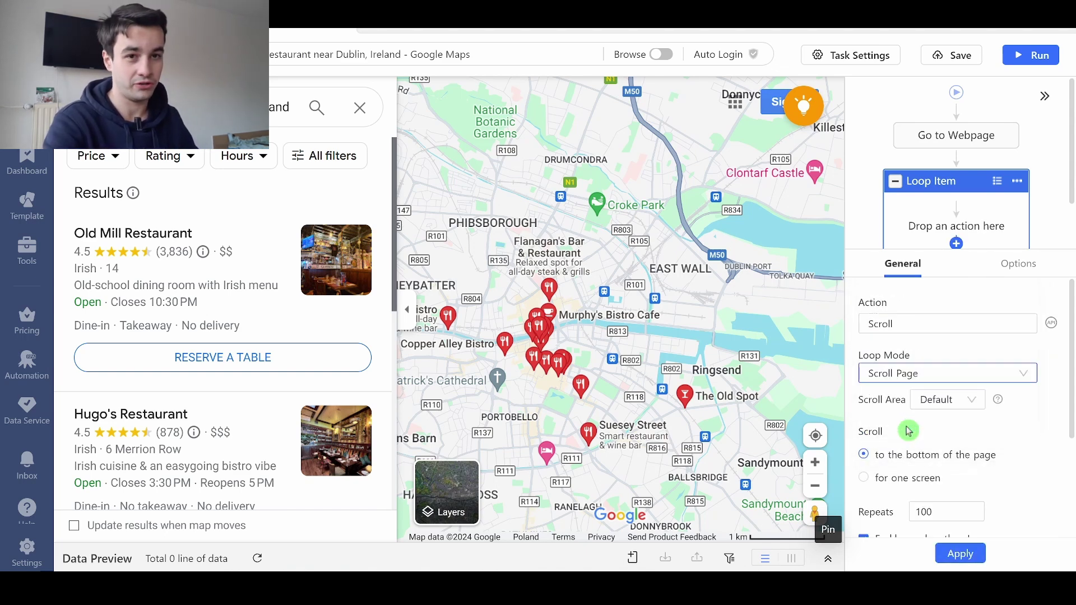
click(934, 408)
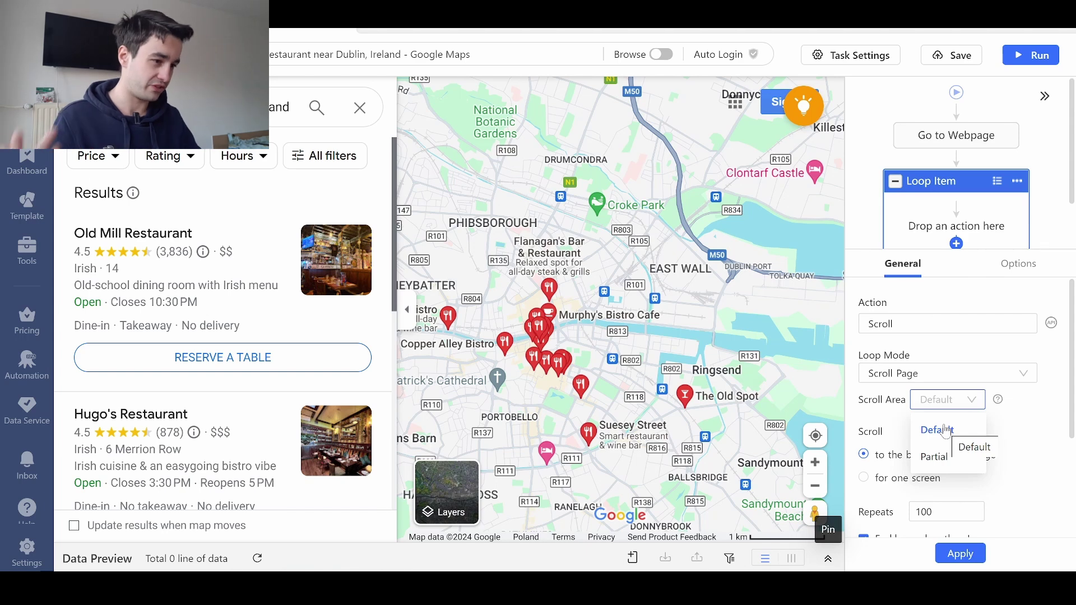
click(940, 464)
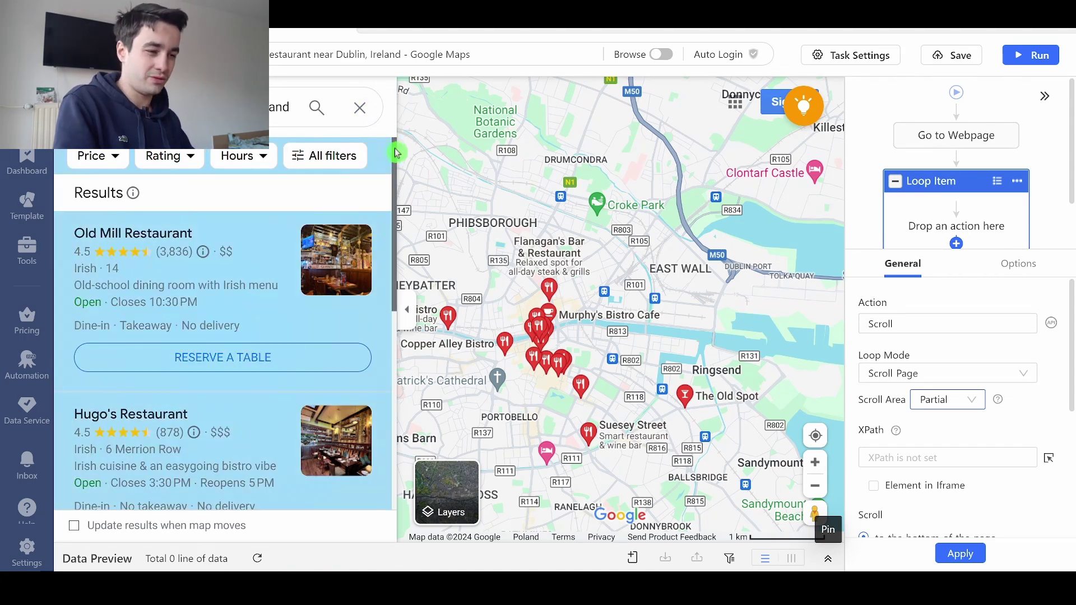
click(1048, 458)
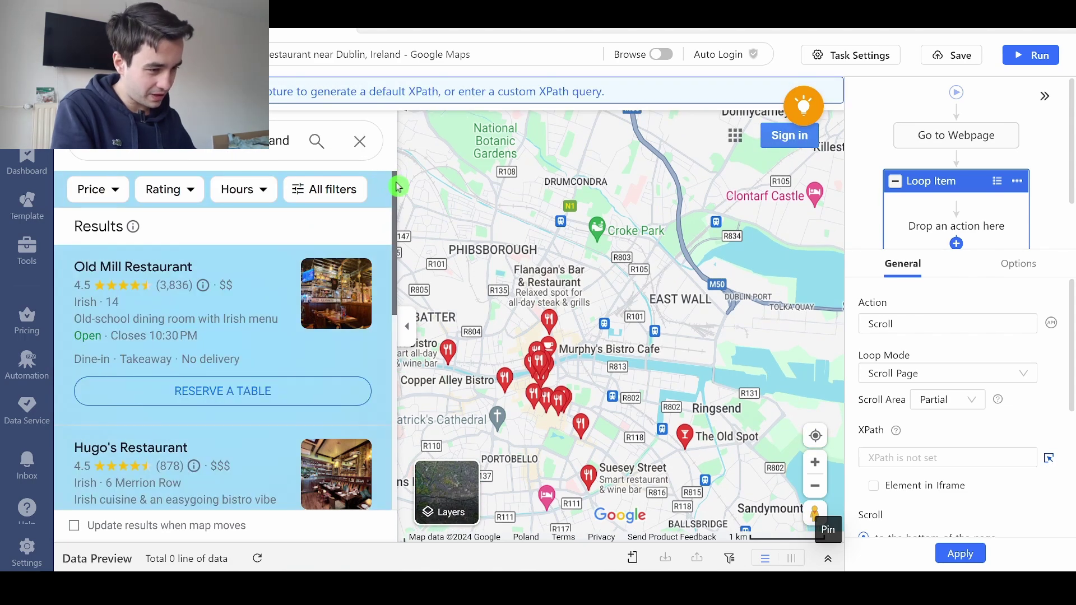
click(391, 183)
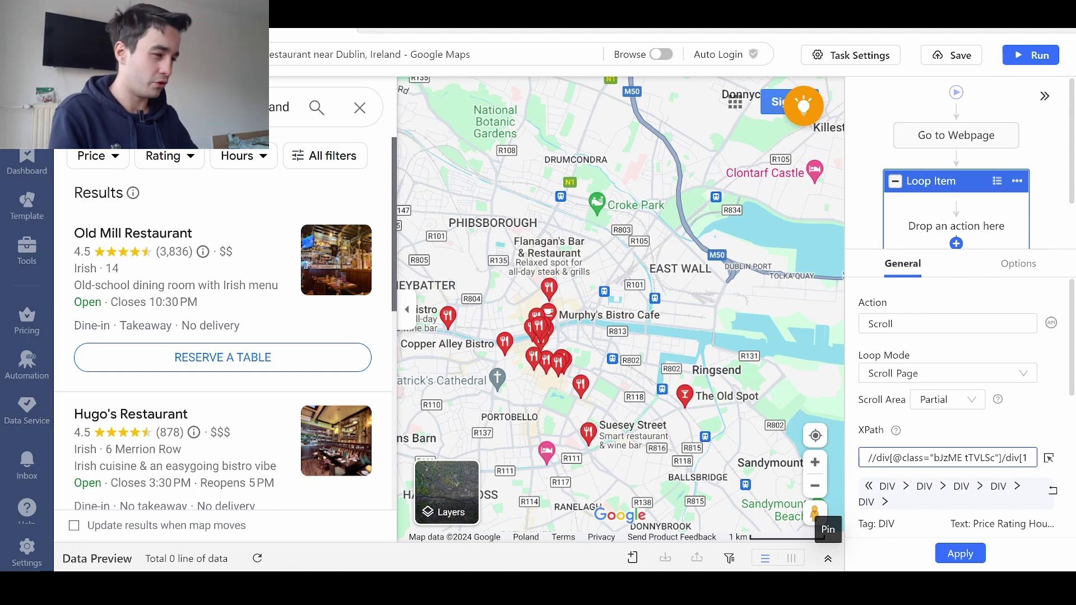
key(alt+Tab)
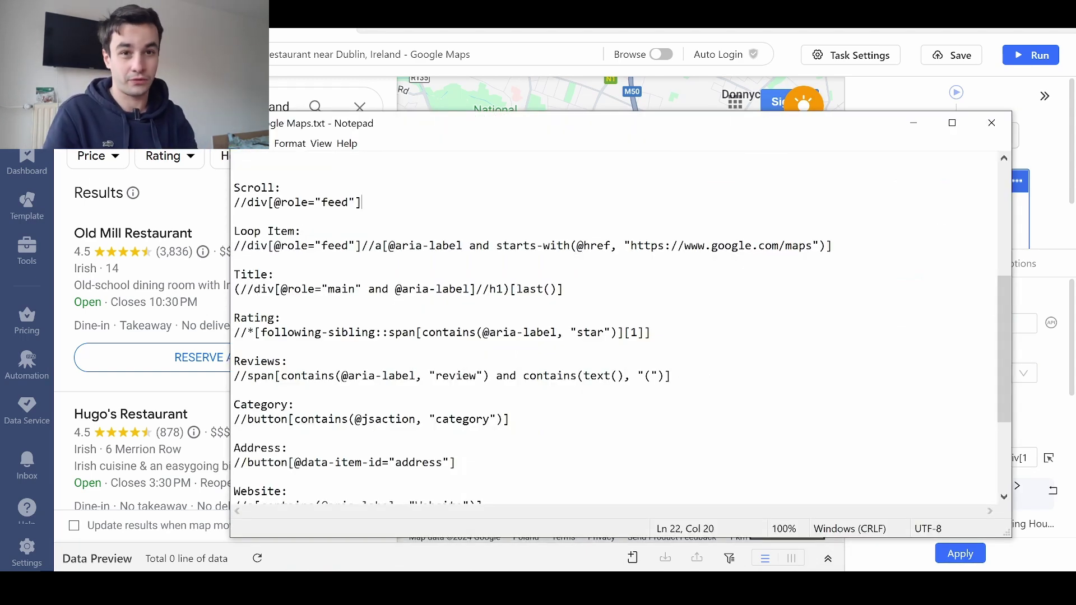
key(shift+Home)
key(ctrl+c)
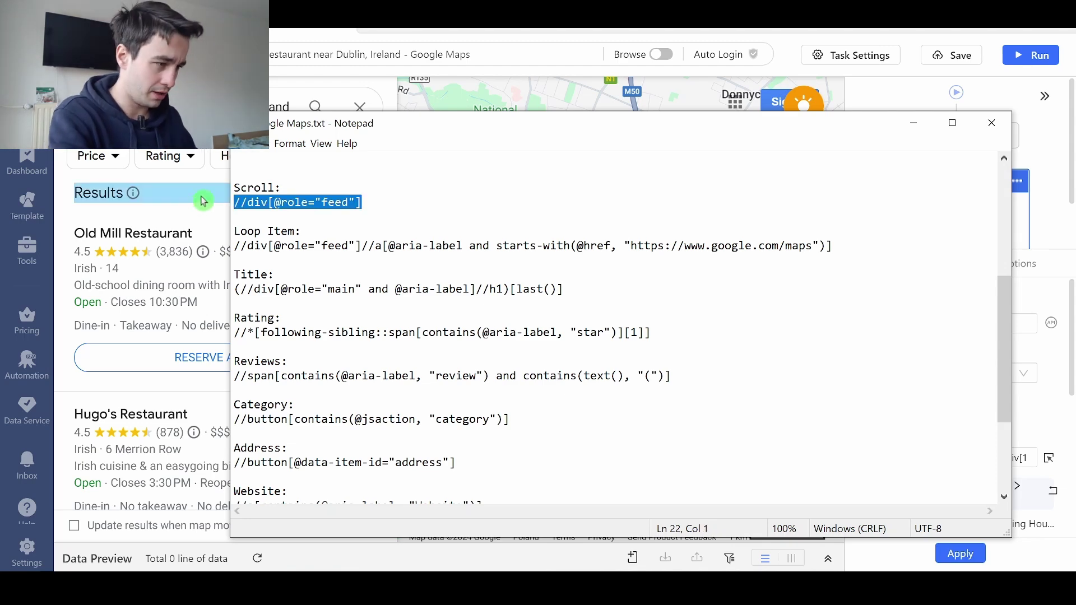
click(913, 122)
click(947, 458)
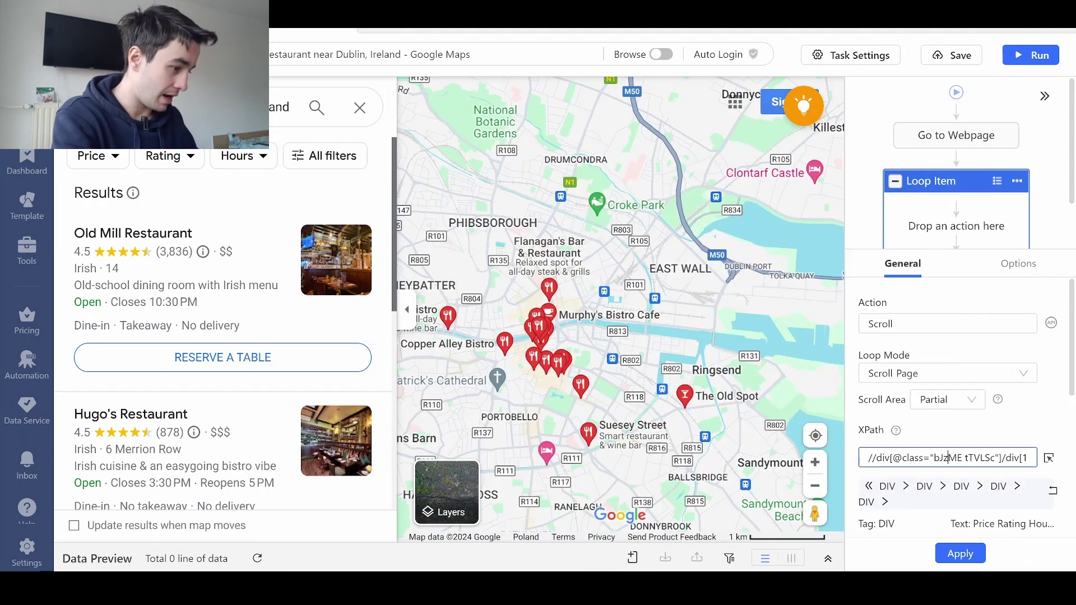
key(ctrl+a)
key(BackSpace)
key(ctrl+v)
click(959, 553)
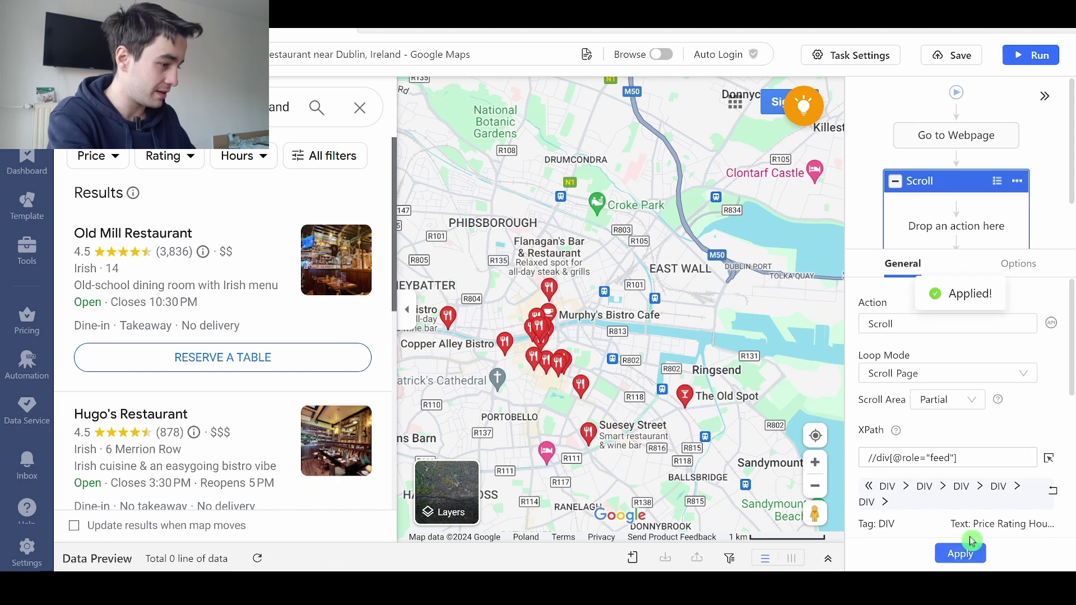
Step: Set the Scroll loop to one screen per pass, 100000 repeats, end when no more content, 3s wait
scroll(982, 392, down, 3)
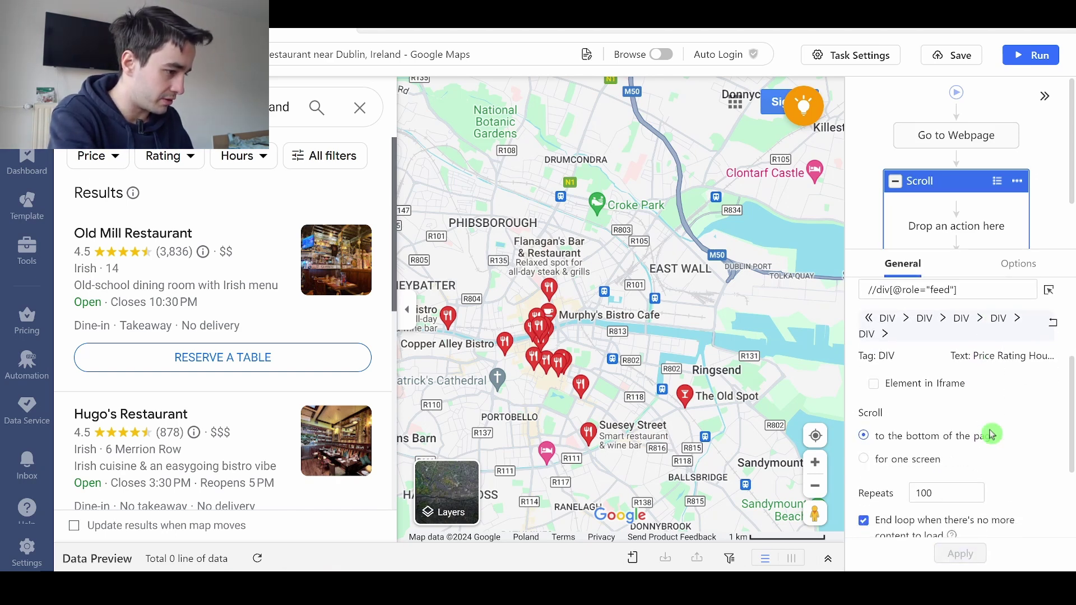
scroll(942, 447, down, 1)
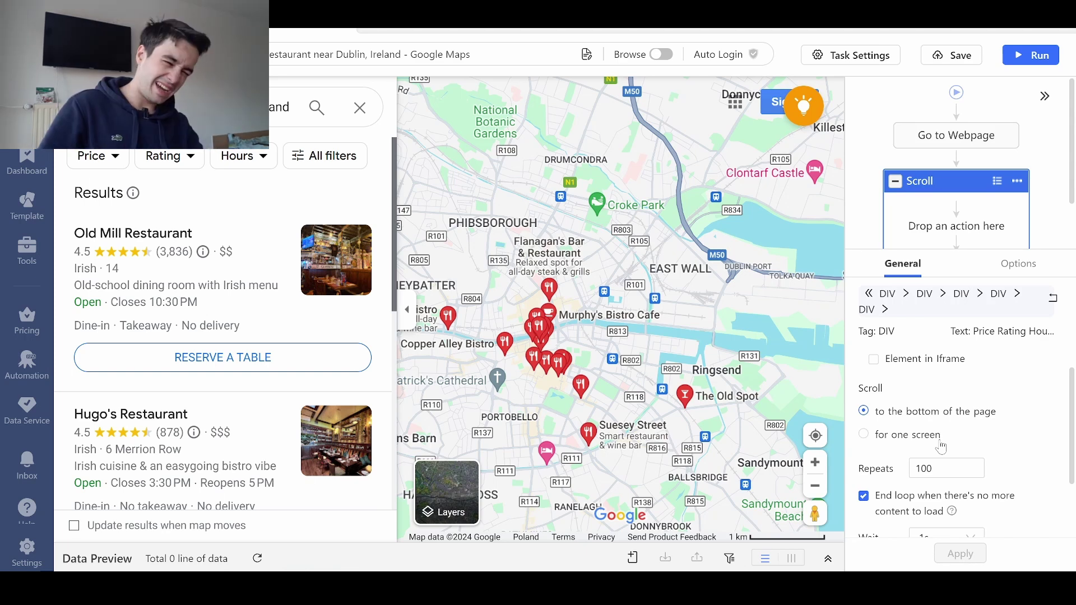
click(895, 442)
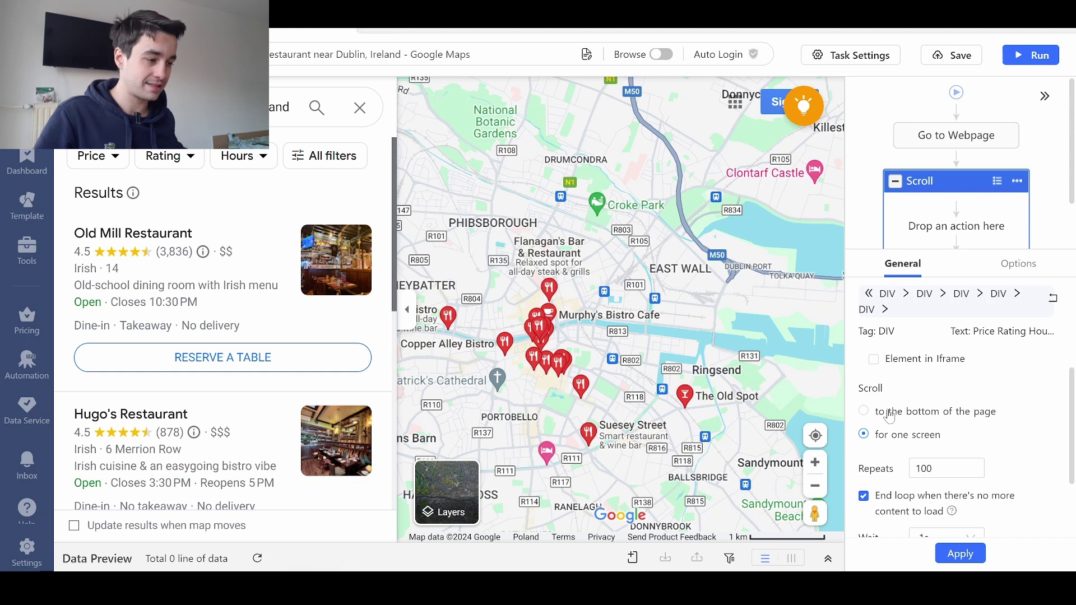
click(932, 468)
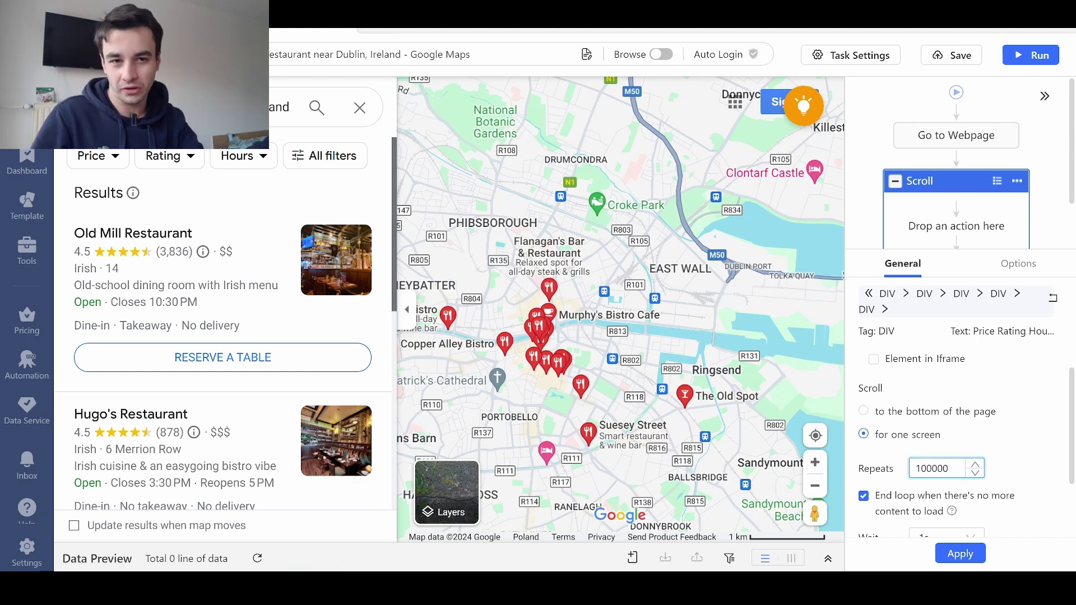
scroll(918, 448, down, 3)
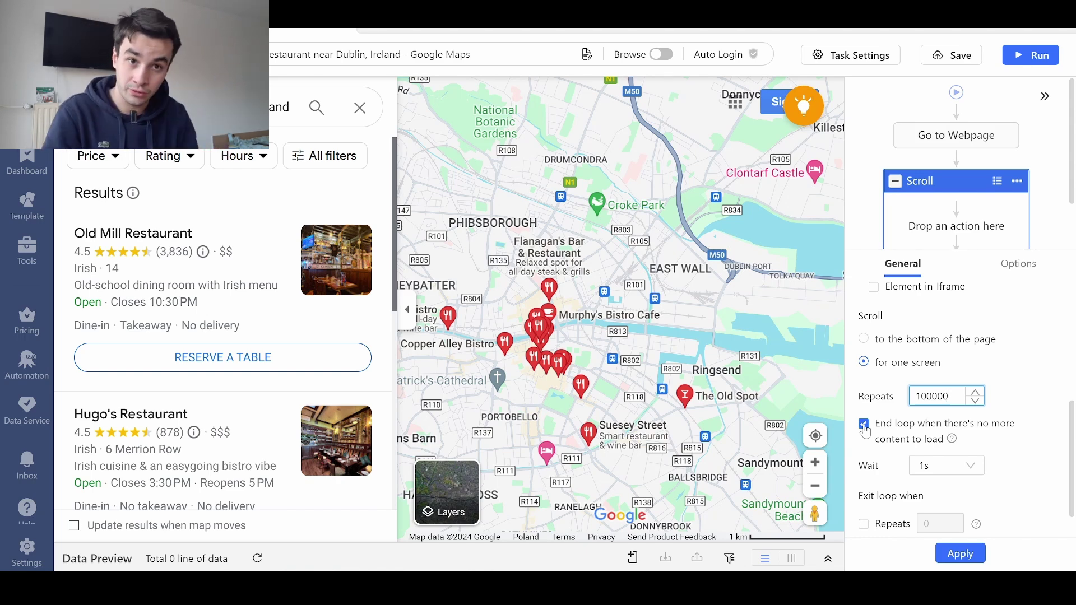
click(946, 475)
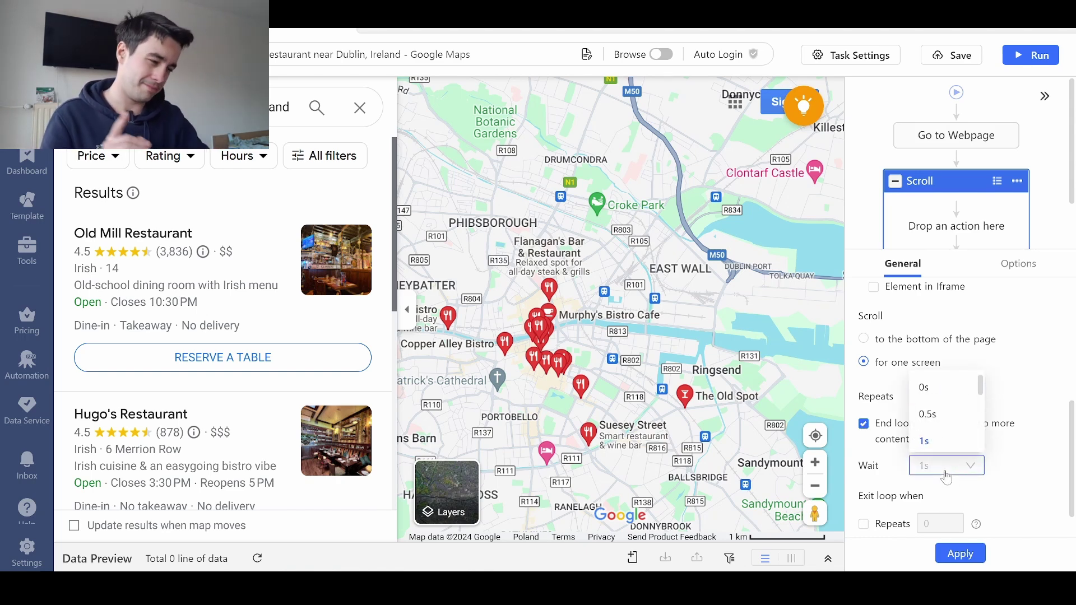
scroll(958, 415, down, 3)
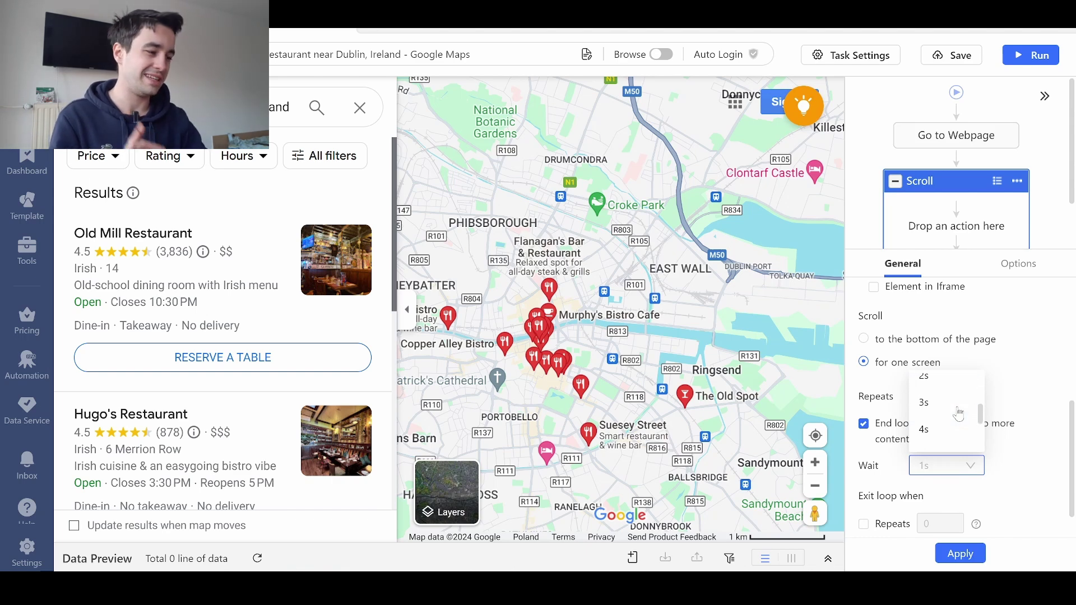
click(937, 412)
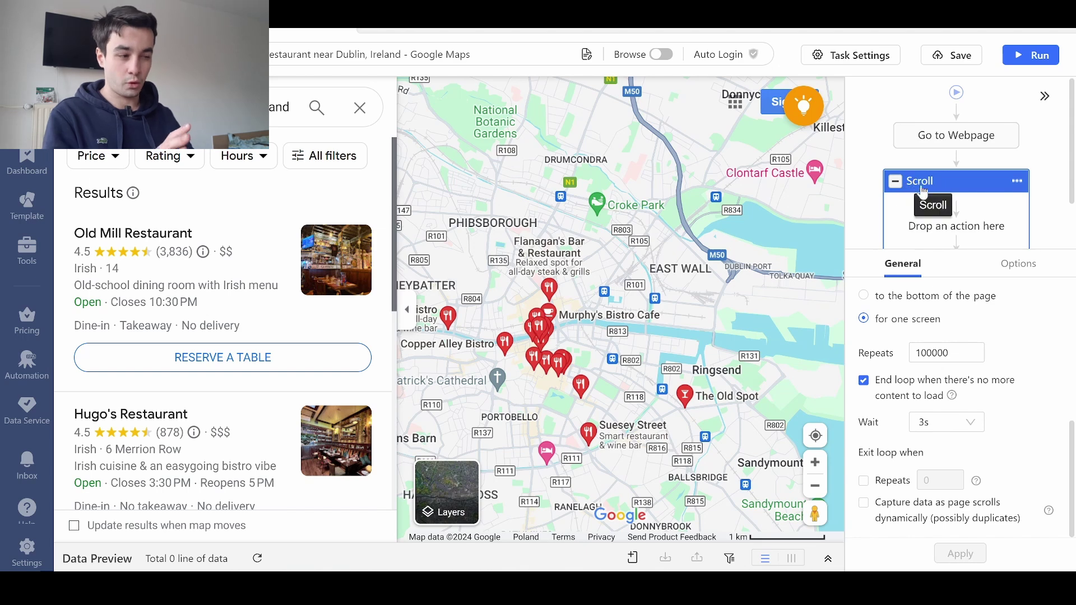
drag(927, 247, 944, 352)
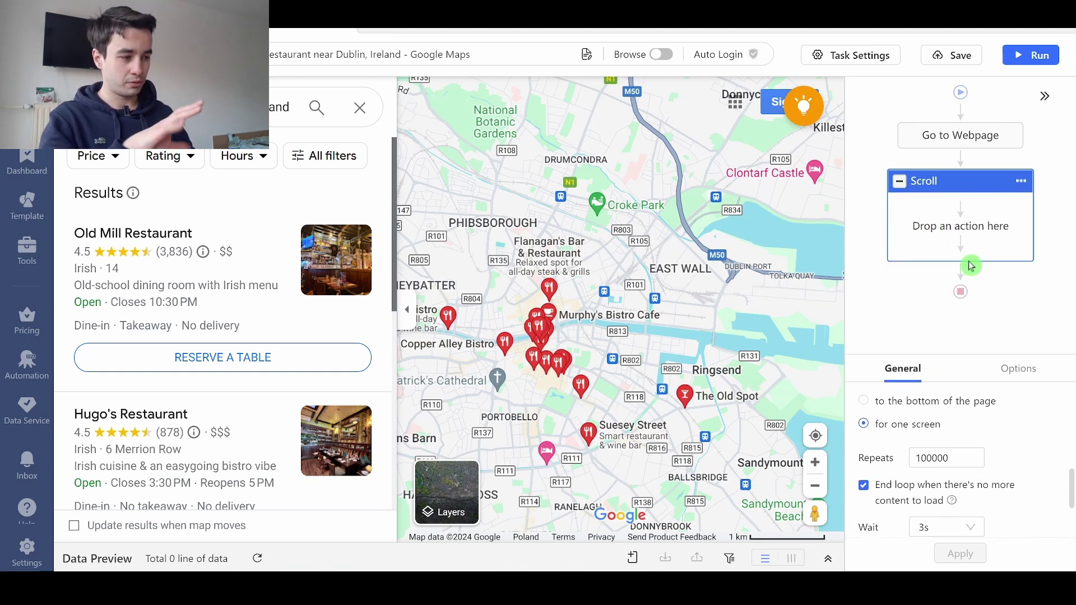
Step: Start a Standard Mode local run, show its browser, and switch Google Maps to English (United States)
click(1012, 62)
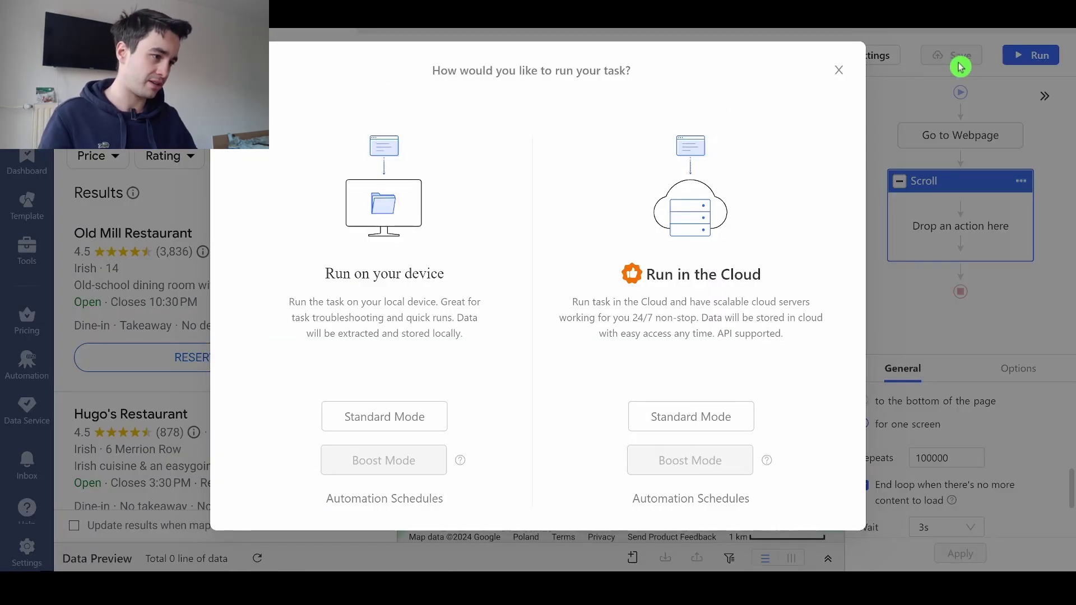
click(381, 418)
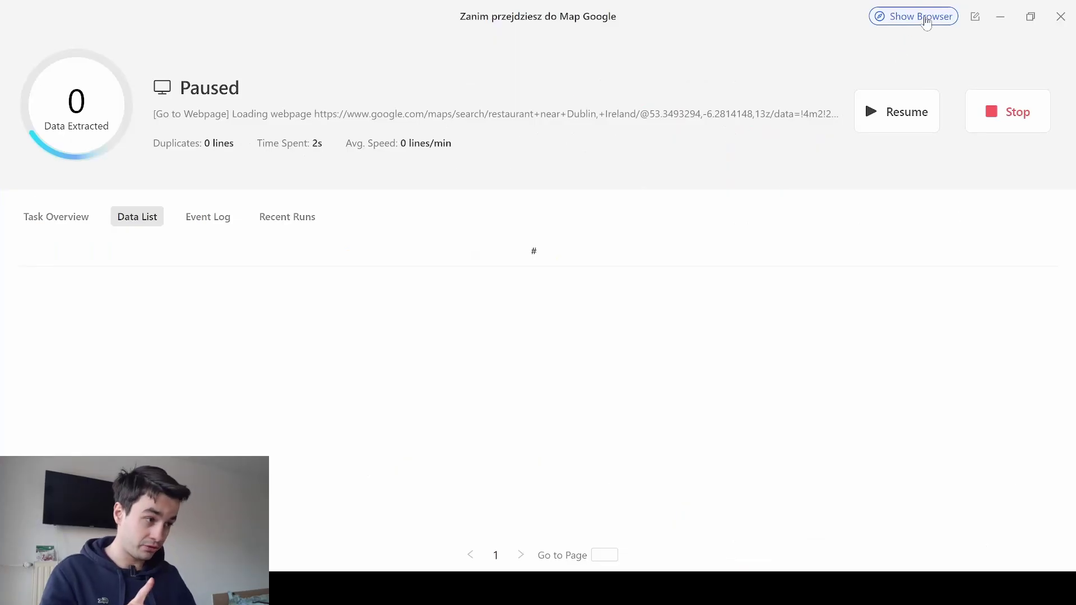
click(922, 17)
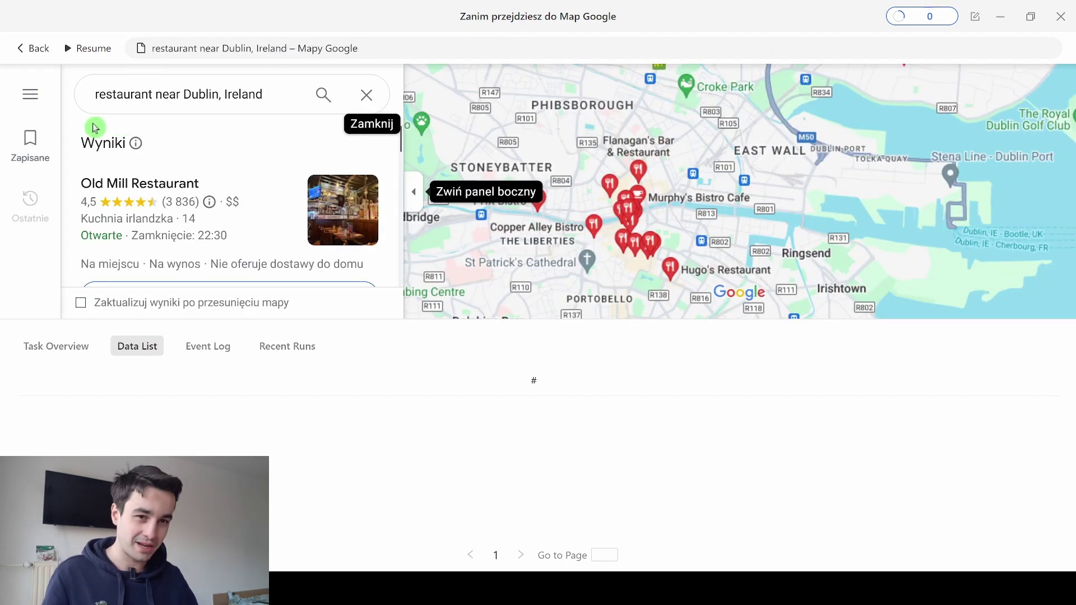
click(30, 94)
scroll(108, 192, down, 5)
click(84, 250)
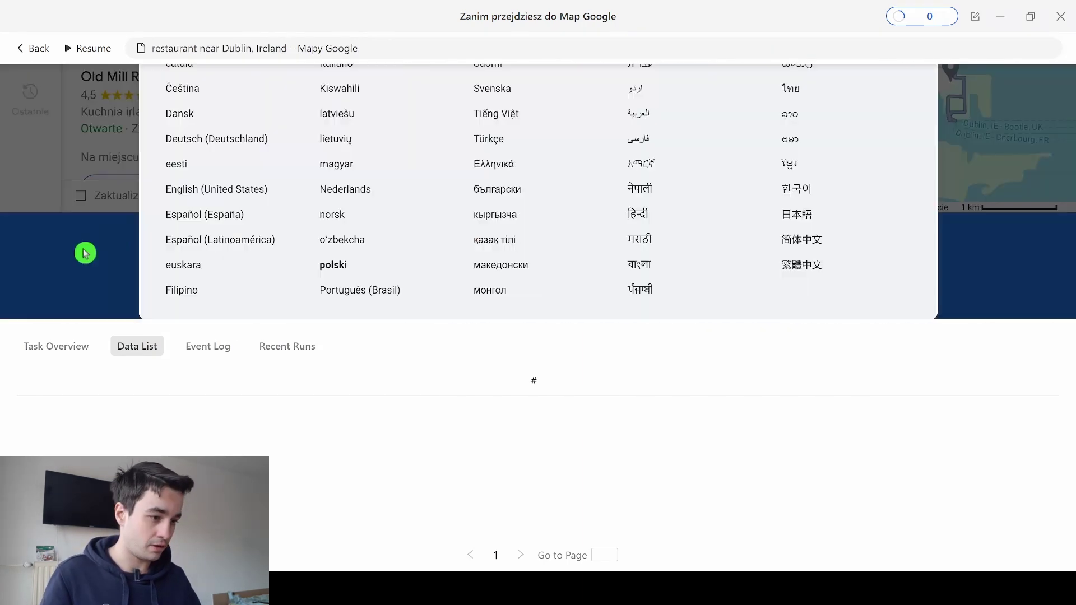
click(223, 191)
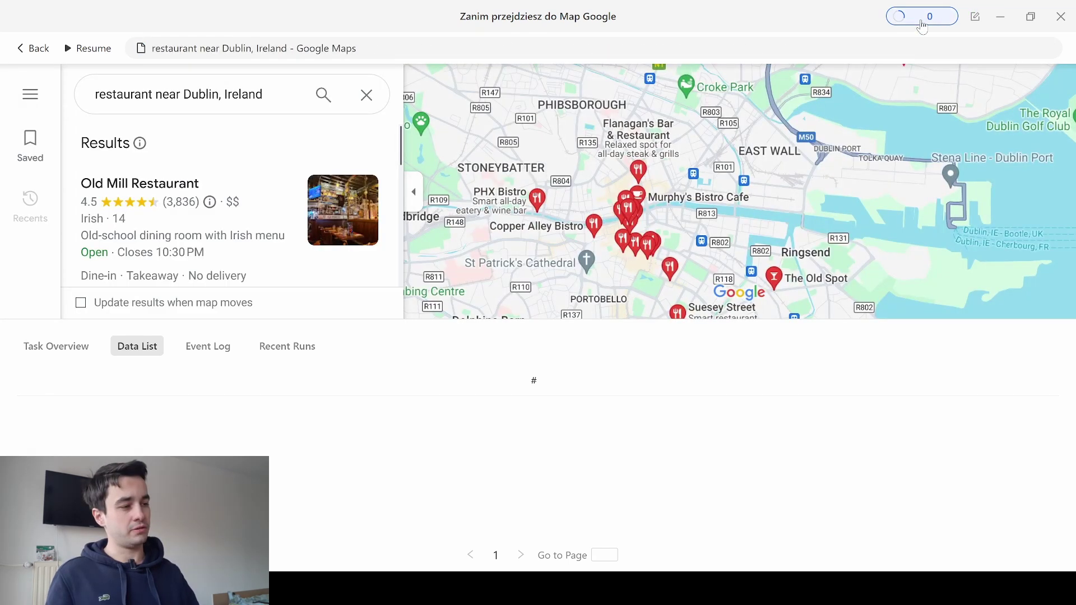
Step: Resume the test run, then close its window and confirm stopping the run
click(921, 21)
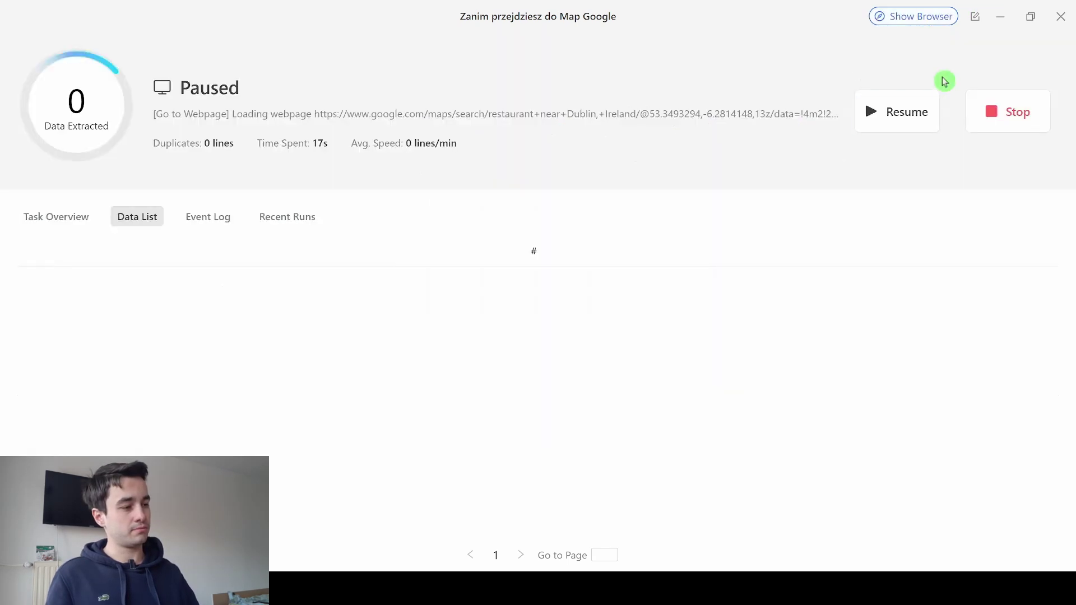
click(924, 110)
click(928, 20)
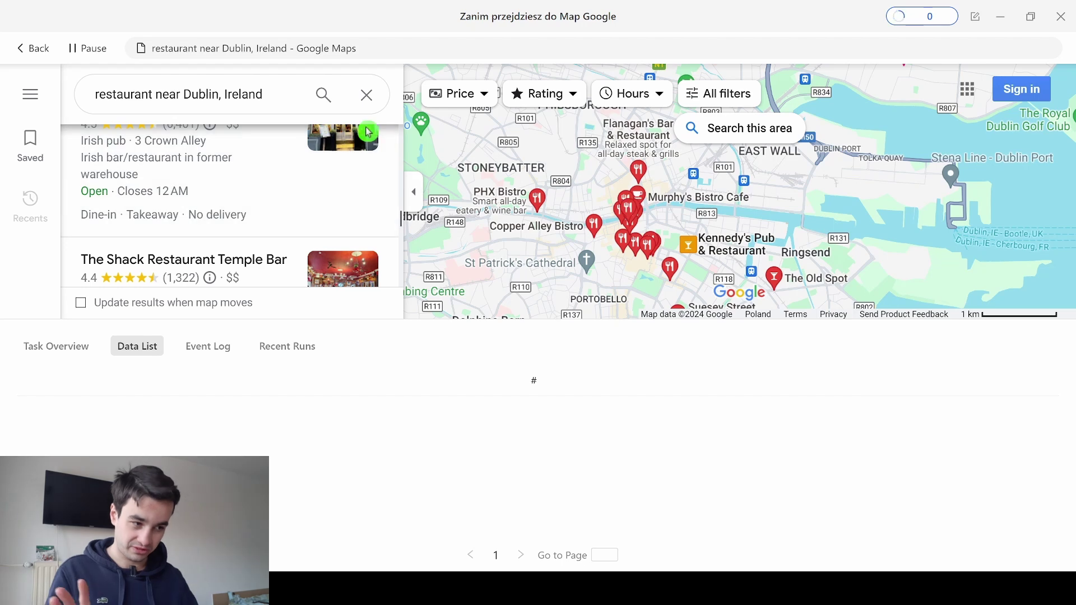
click(1060, 16)
click(669, 310)
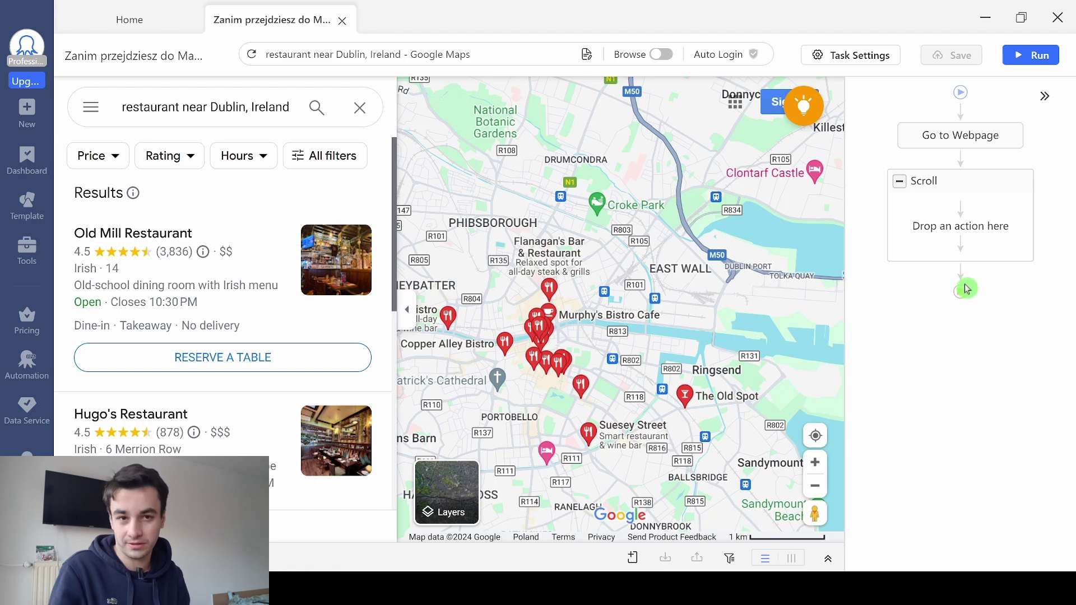
Step: Add a Variable List Loop Item after Scroll, matching the feed's result-link XPath from the notes
click(960, 272)
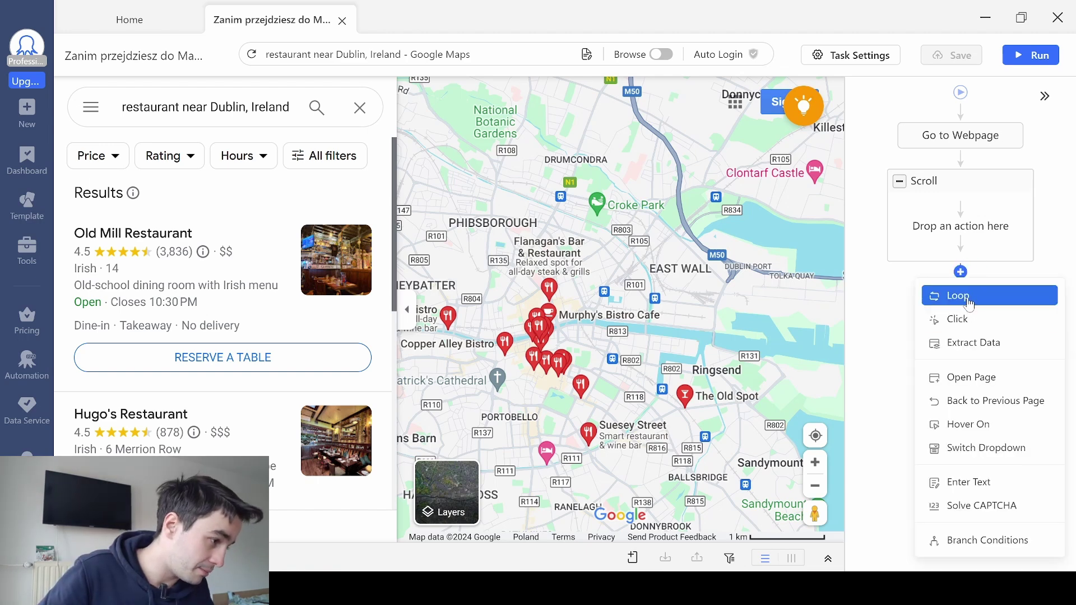
click(968, 302)
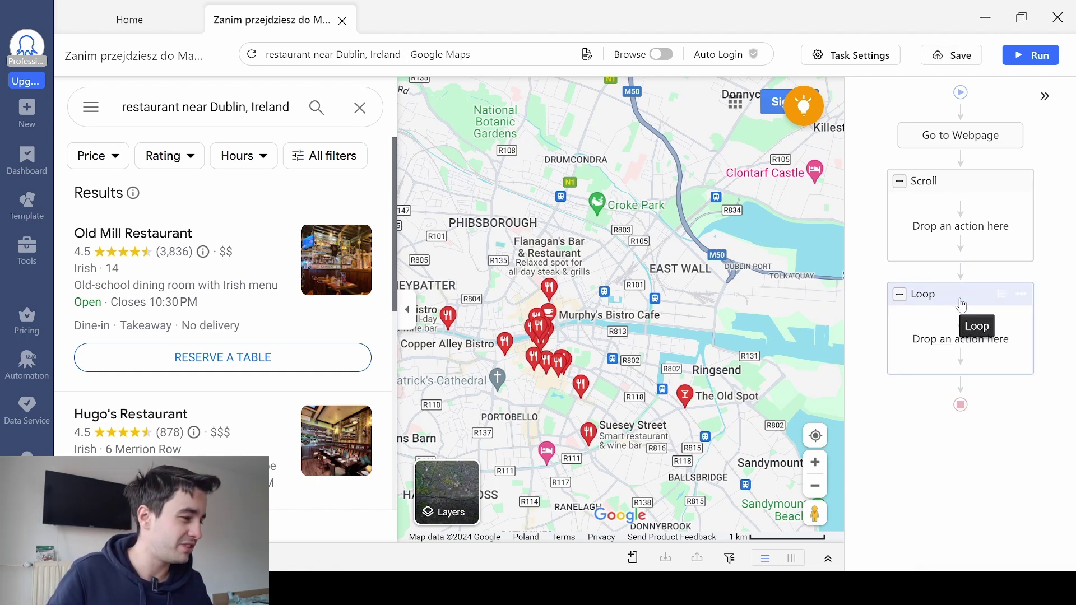
click(962, 304)
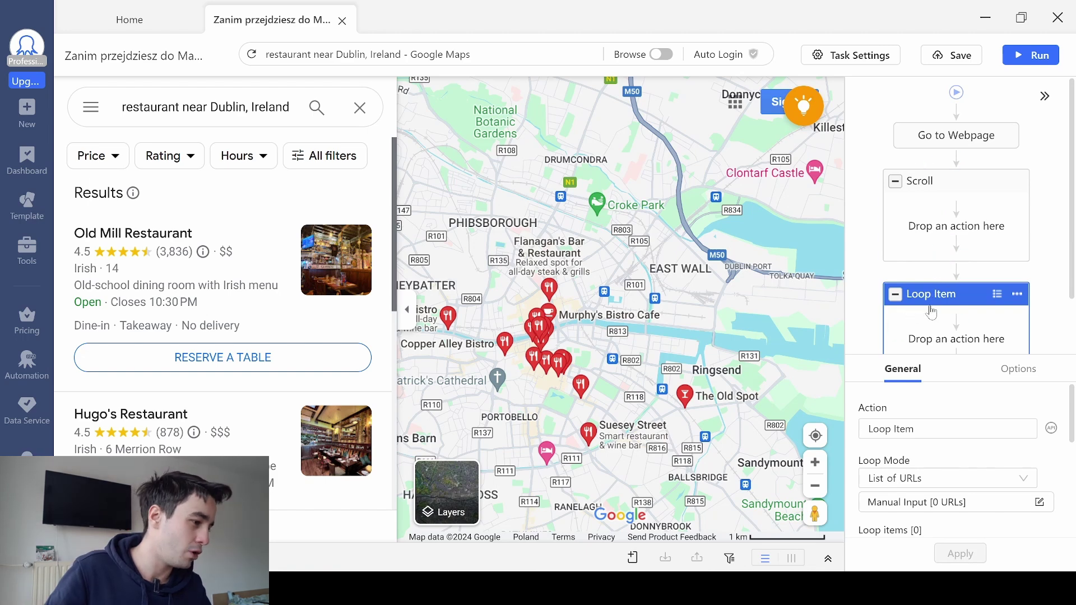
click(916, 477)
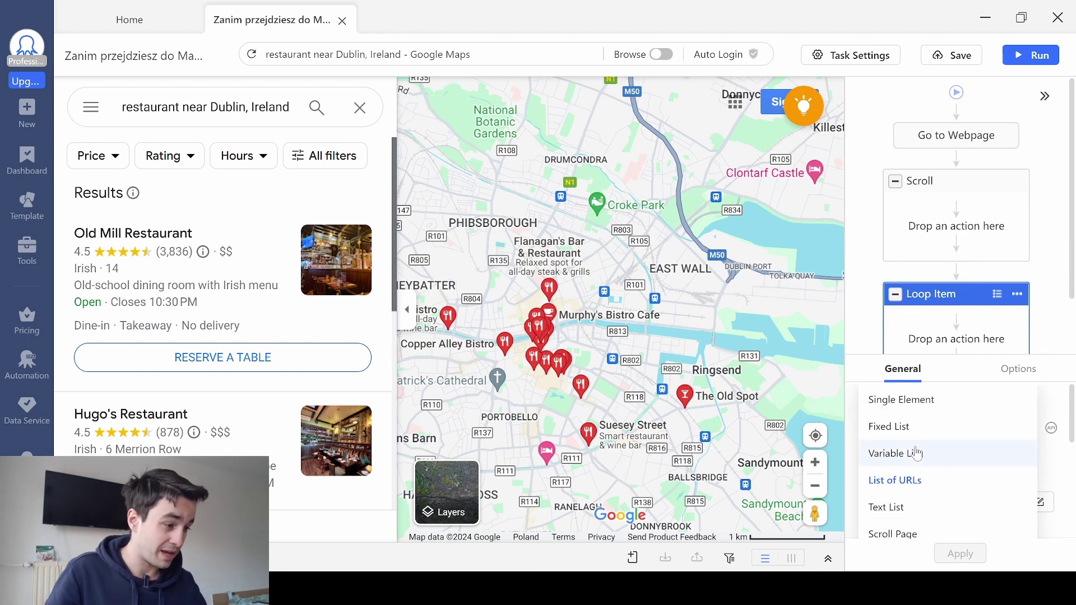
click(915, 453)
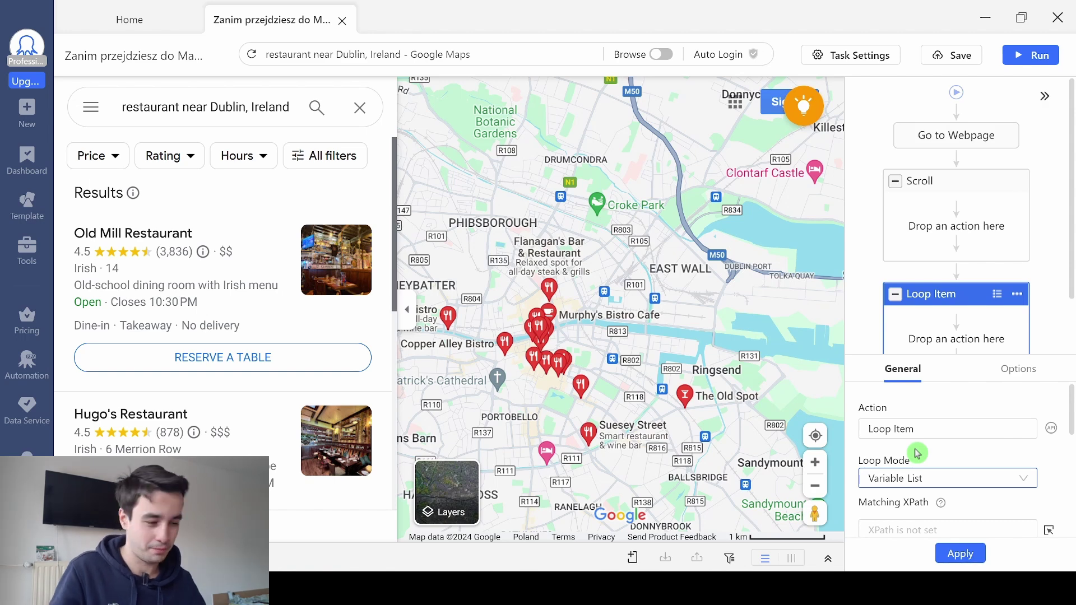
scroll(916, 452, down, 3)
click(1049, 446)
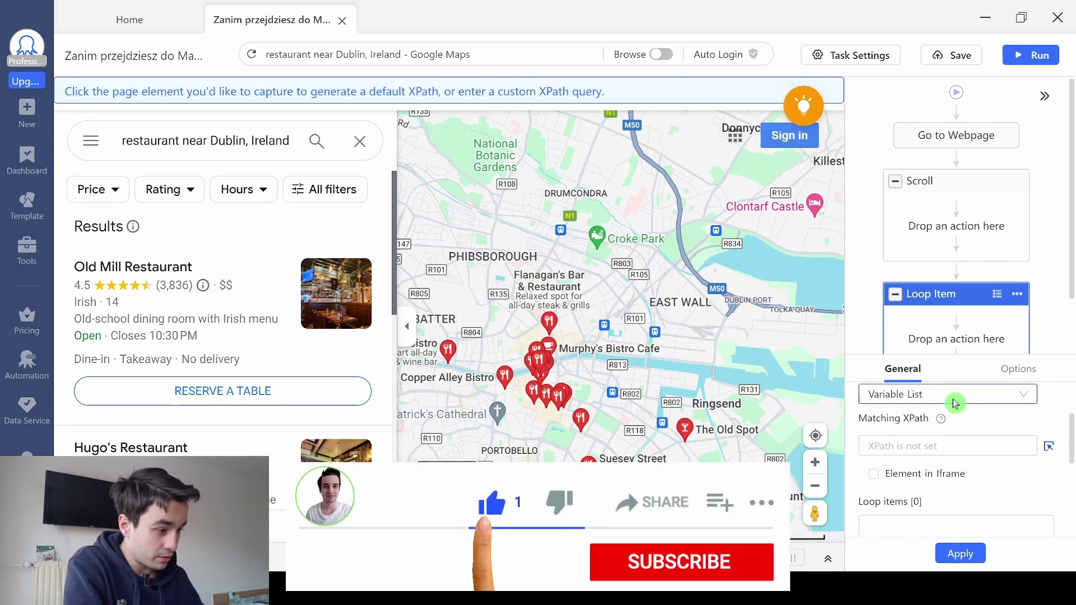
click(386, 305)
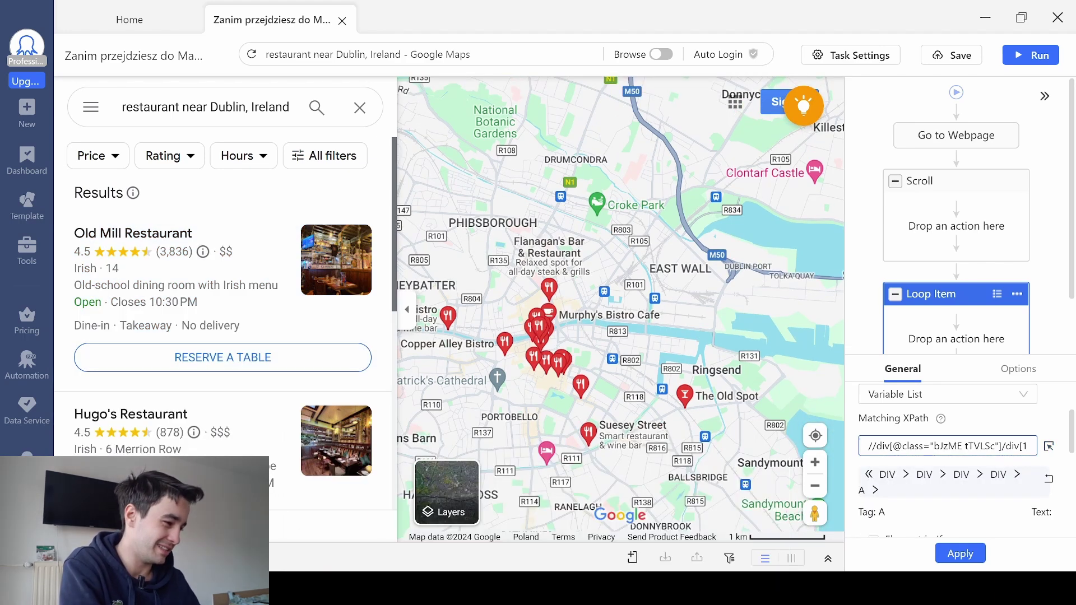
key(alt+Tab)
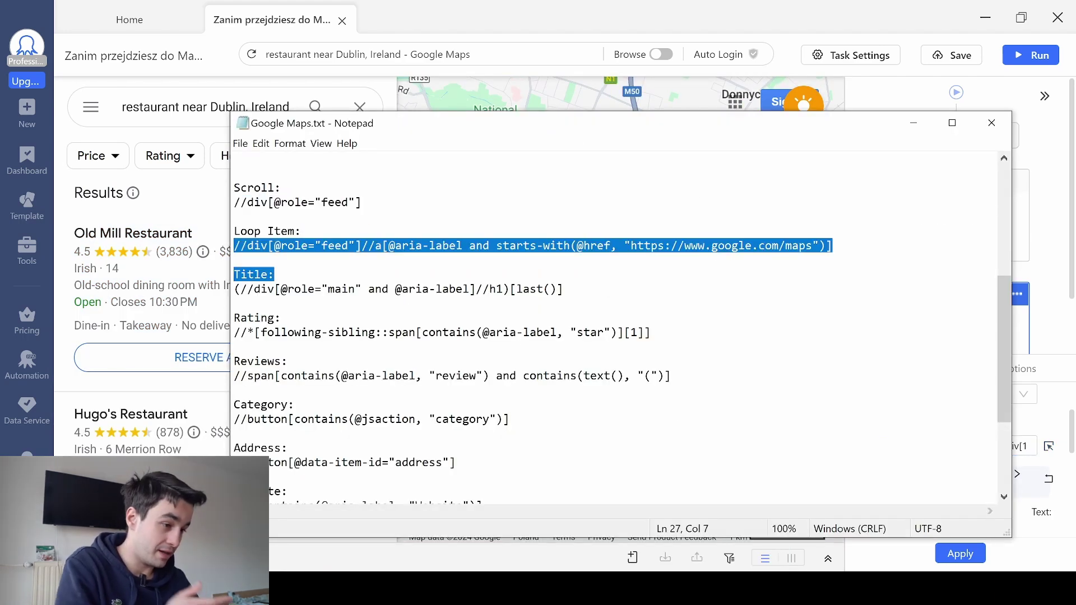
key(alt+Tab)
click(960, 554)
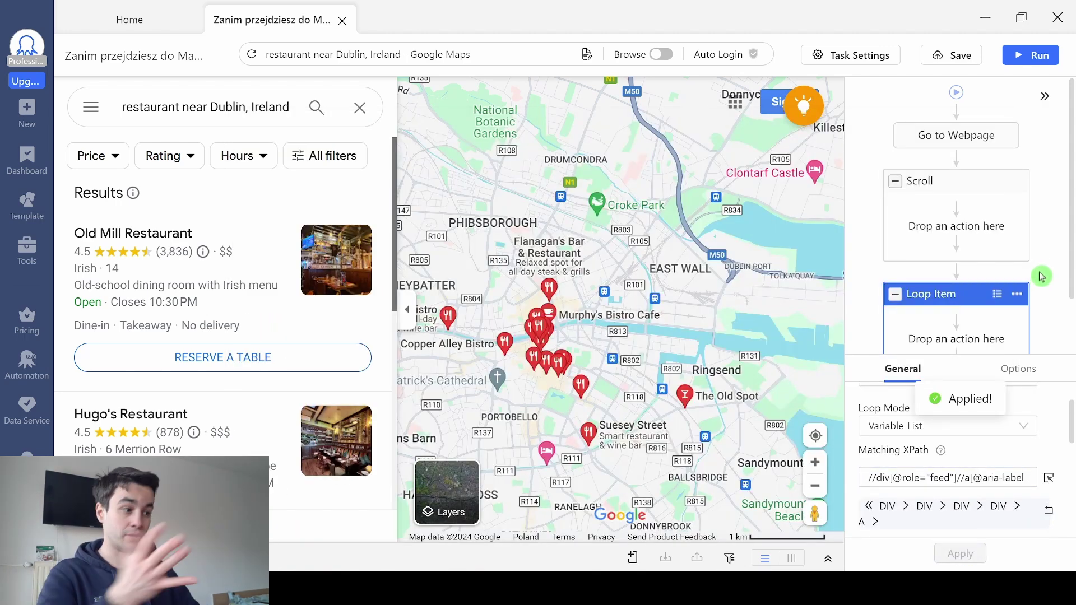
Step: Make the 4-item loop wait 1s before each action, apply it, and enlarge the workflow panel
click(963, 299)
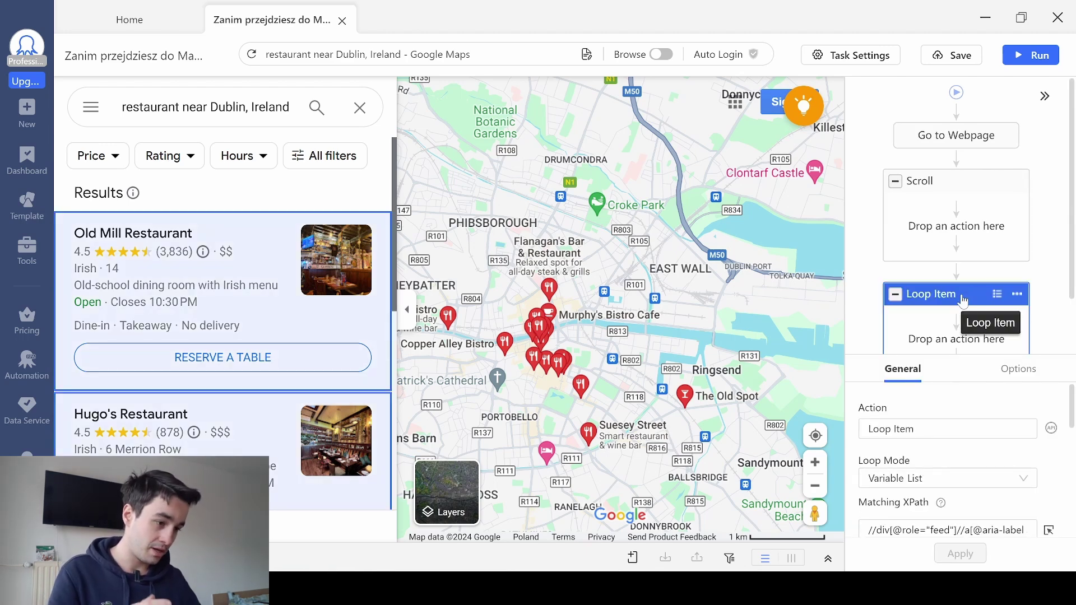
scroll(980, 454, down, 2)
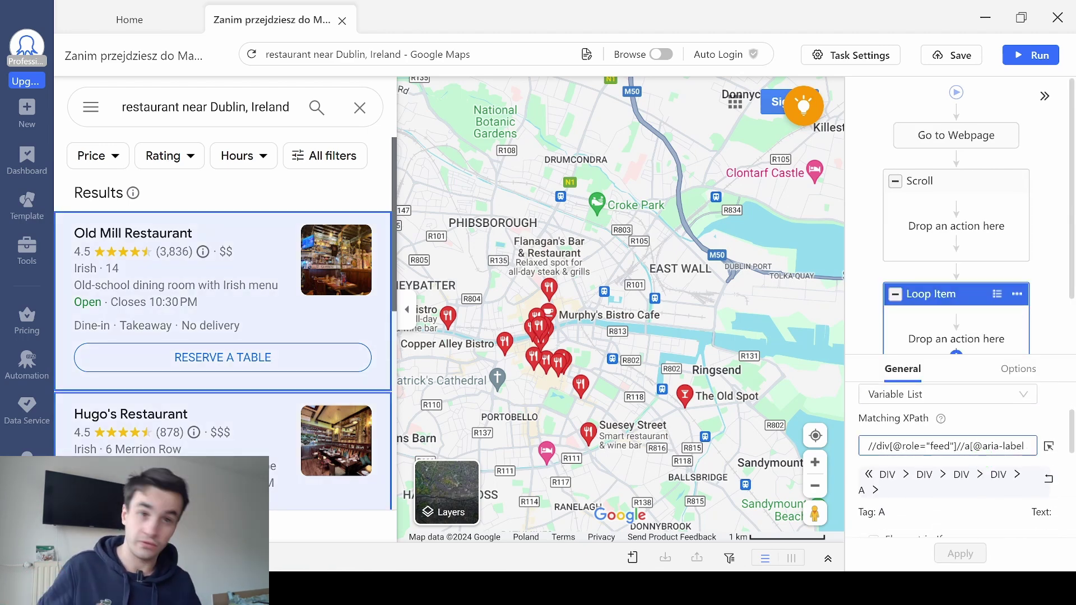
scroll(954, 468, down, 3)
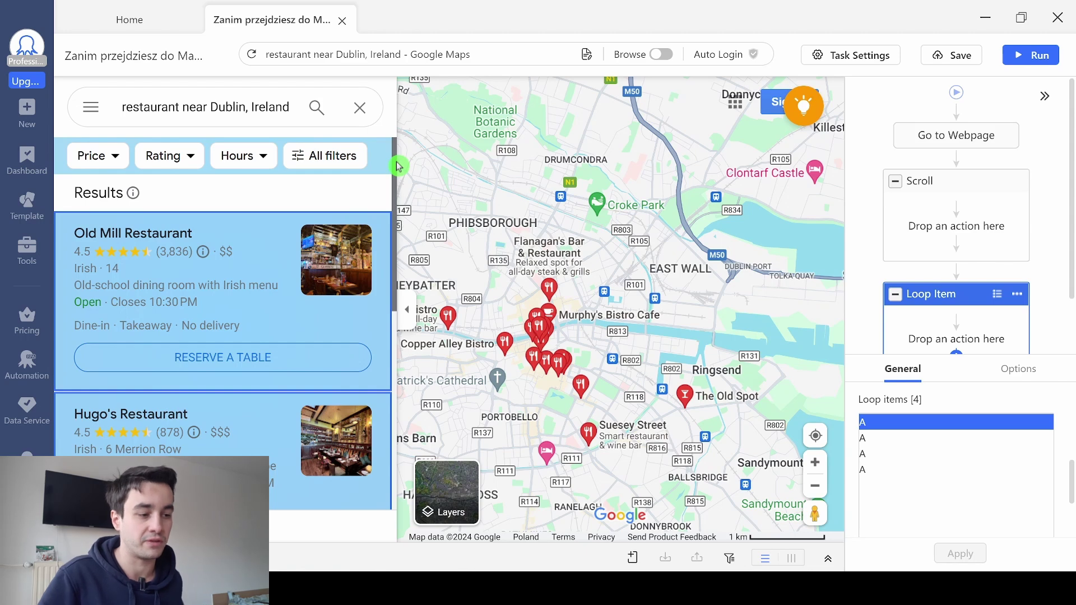
click(1015, 369)
click(895, 433)
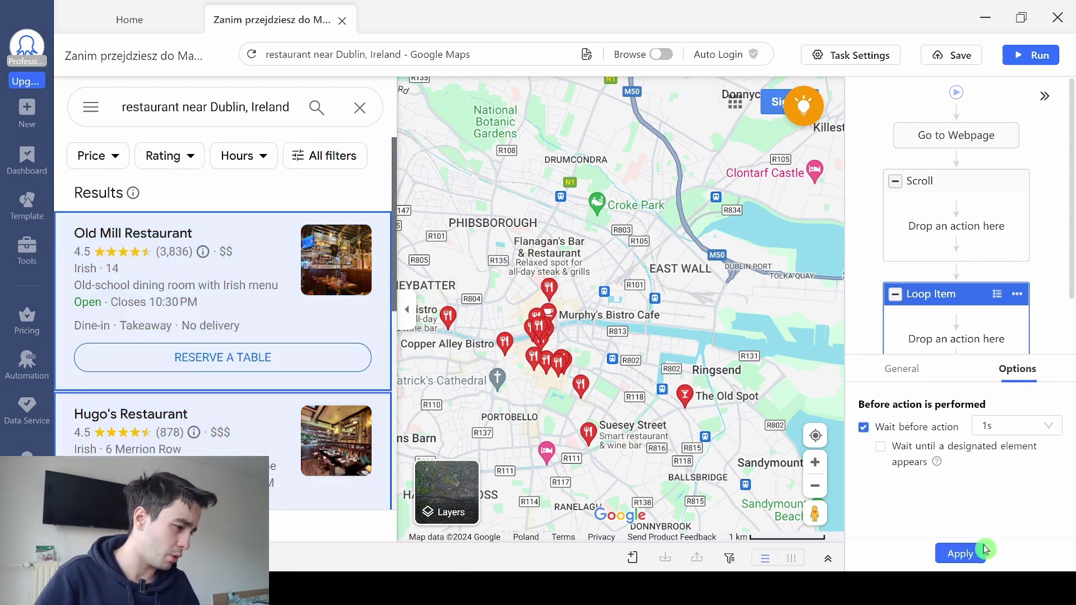
click(960, 554)
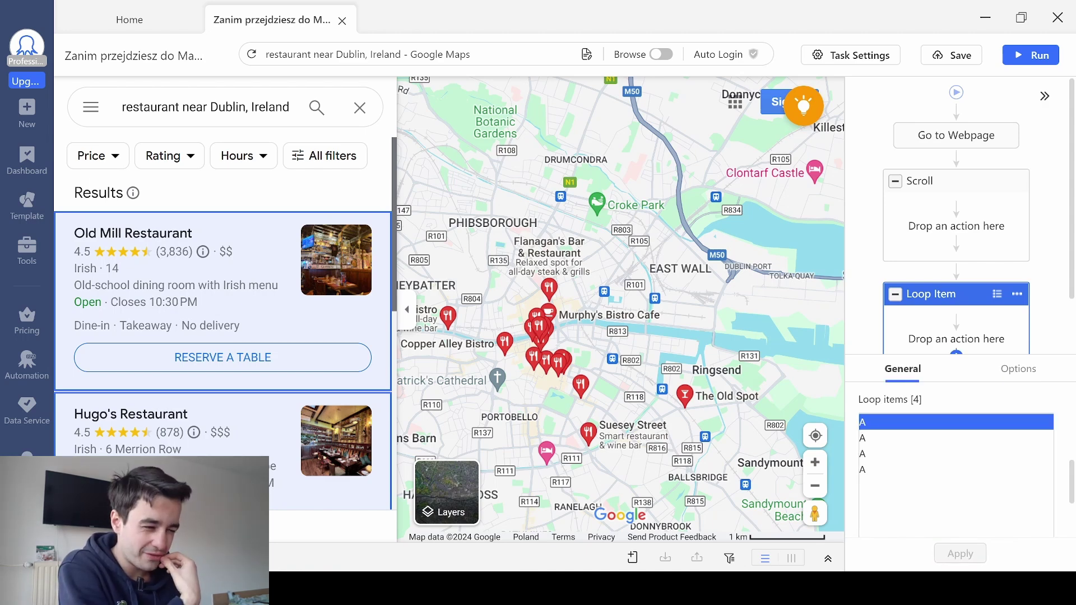
drag(888, 354, 889, 391)
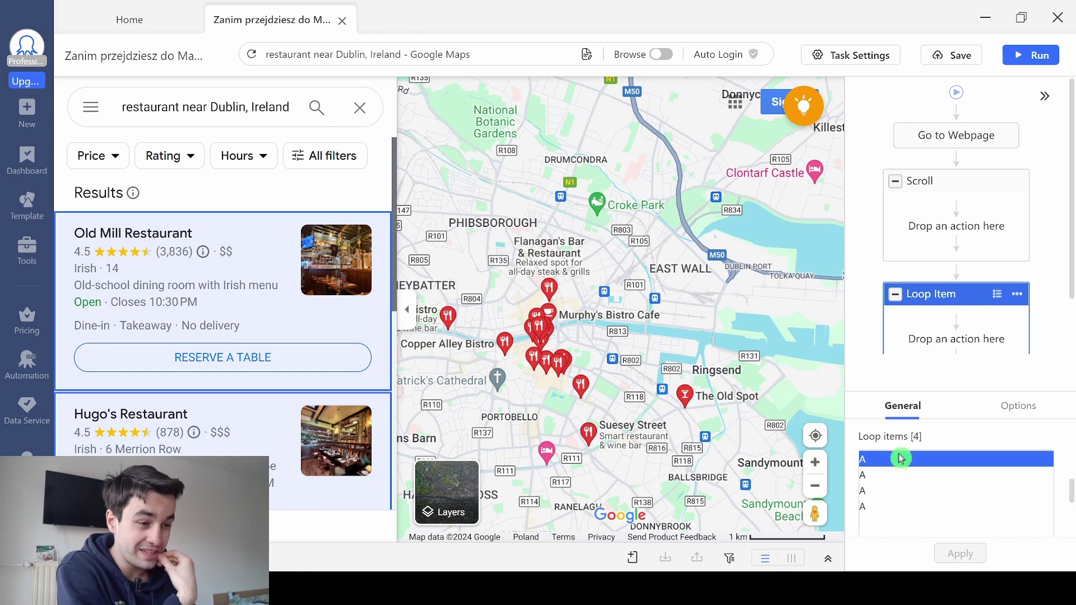
mouse_move(429, 588)
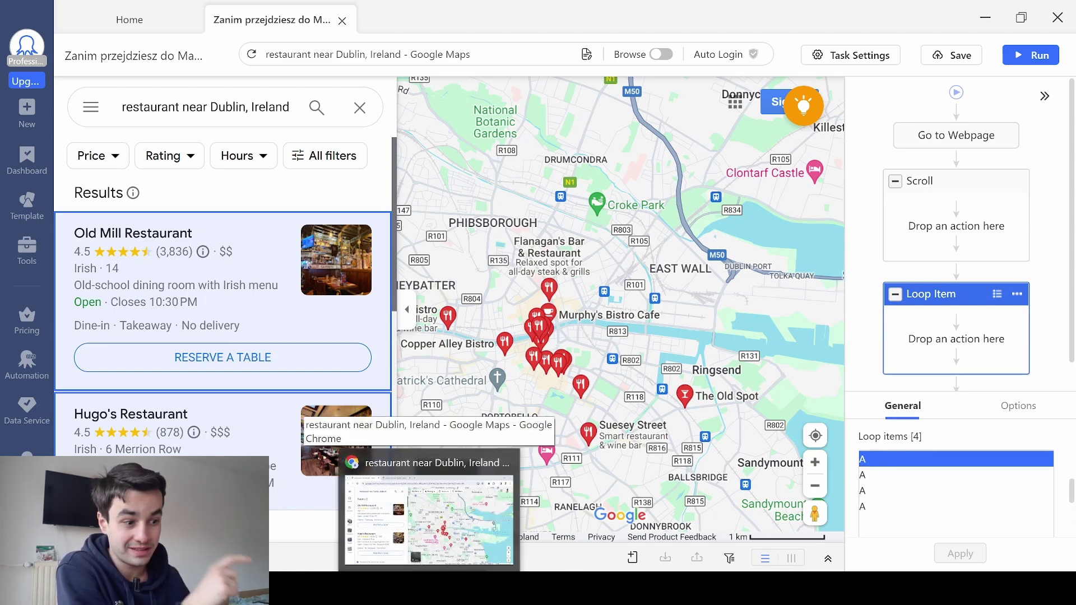
Step: In Chrome, open the Old Mill Restaurant, Hugo's Restaurant and Copper Alley Bistro listings in turn
click(429, 521)
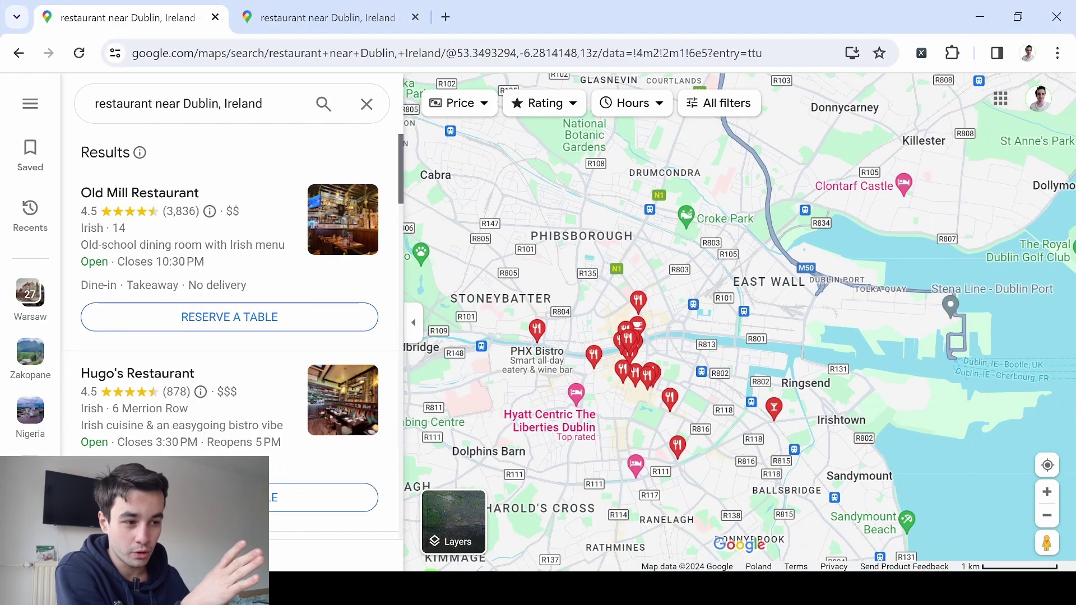
click(247, 218)
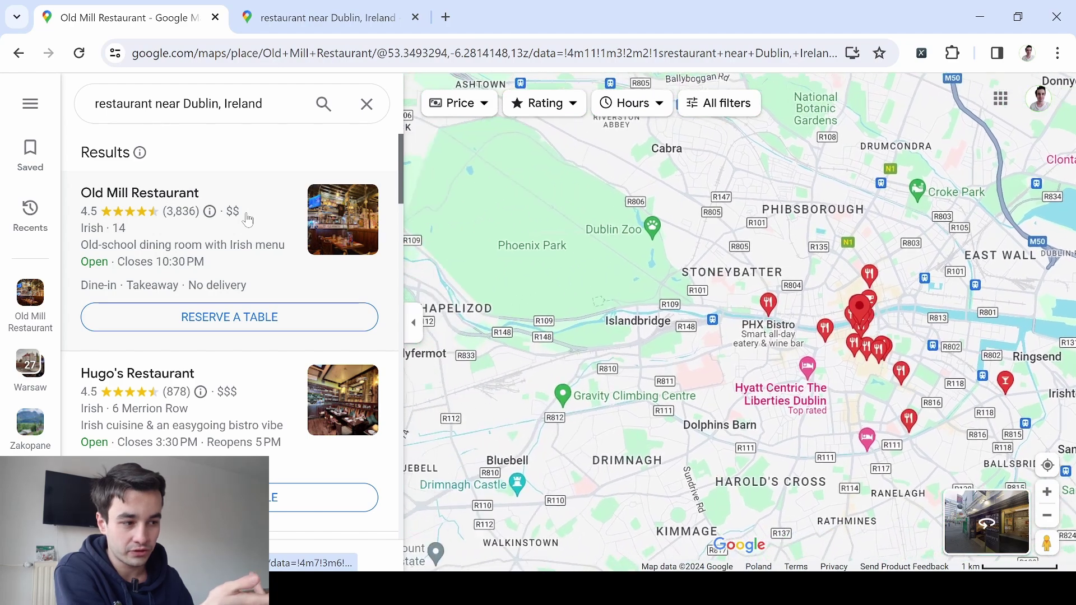
scroll(539, 312, down, 2)
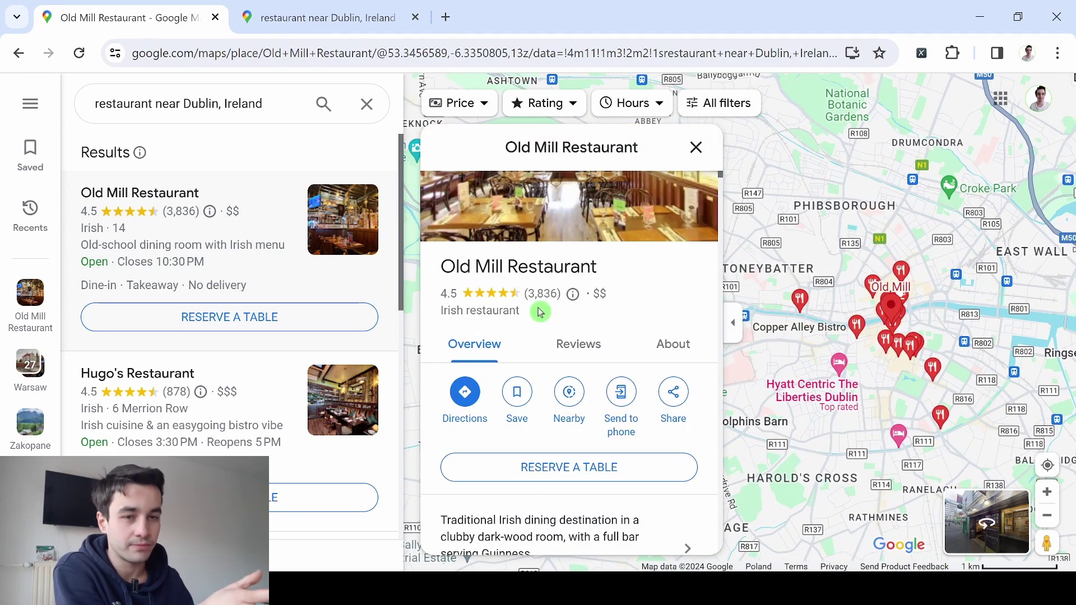
scroll(539, 308, down, 4)
scroll(214, 304, down, 2)
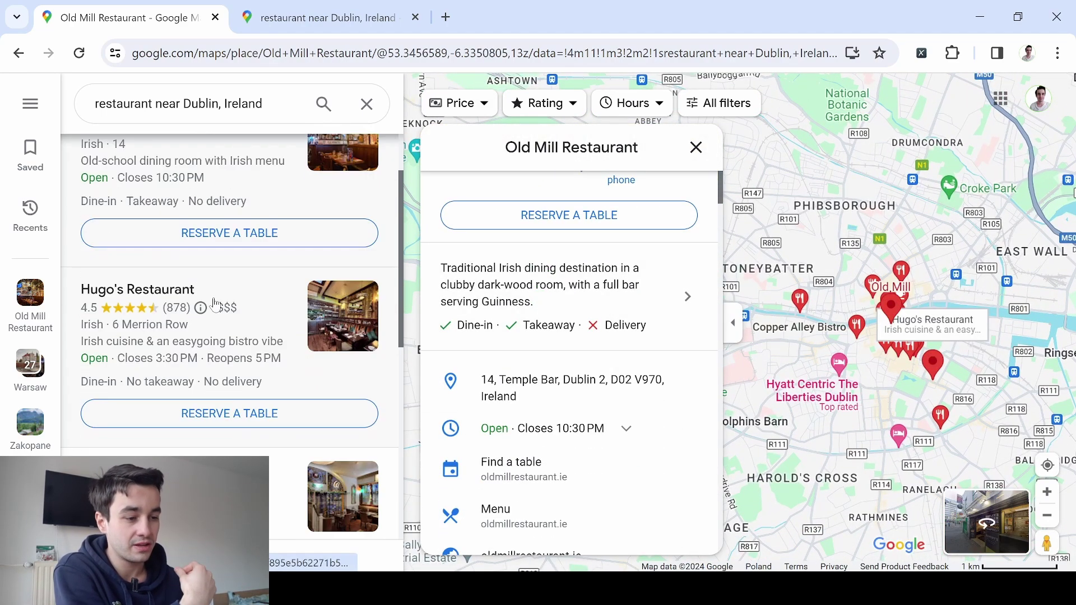
click(214, 304)
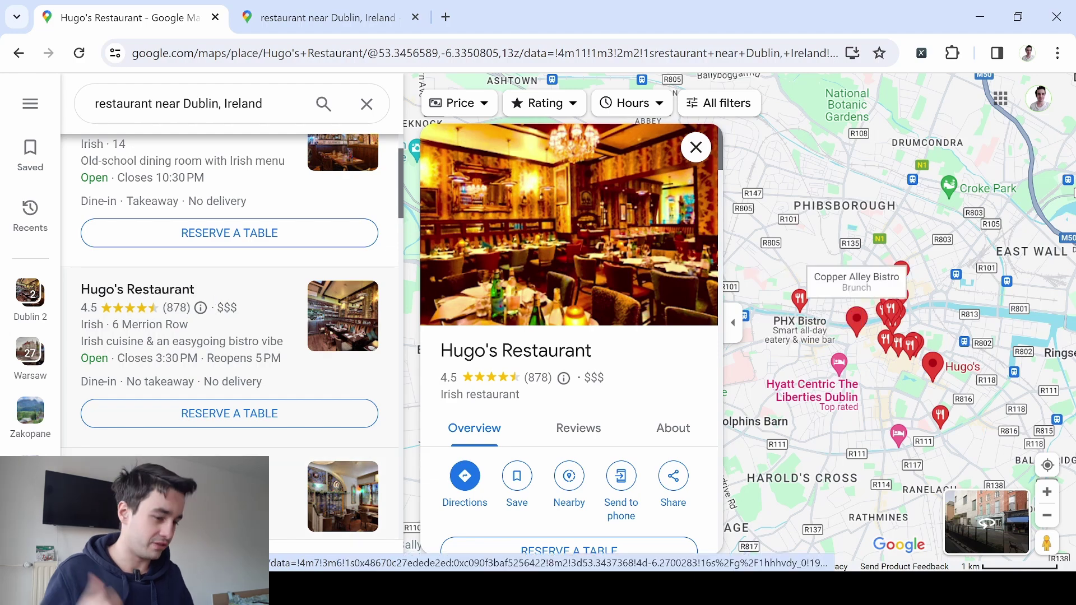
click(197, 455)
scroll(196, 455, down, 3)
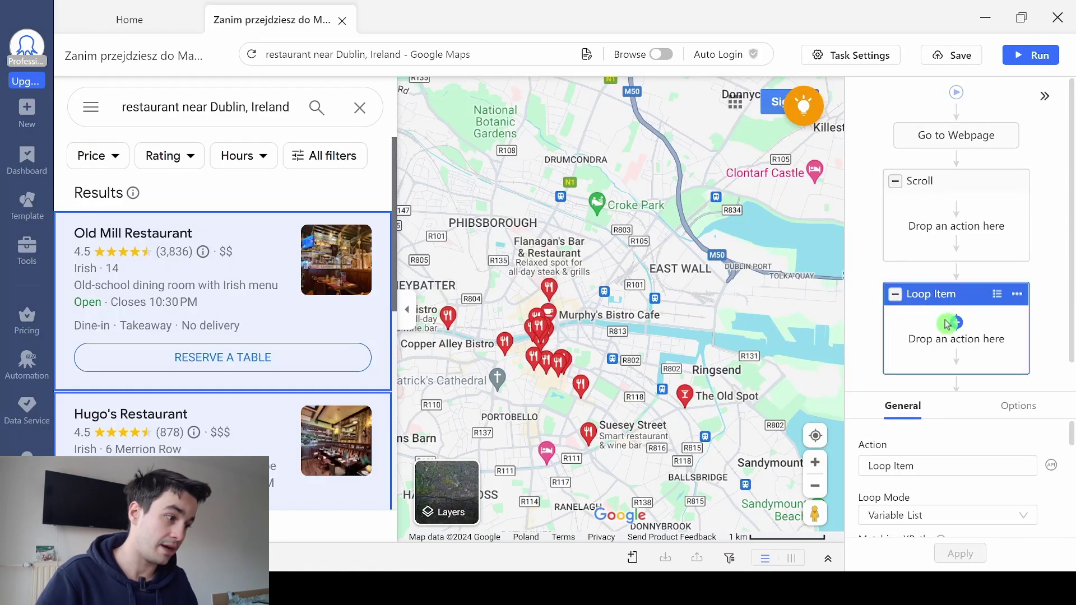
Step: Add a Click Item inside the Loop Item, targeted by a relative XPath to the loop item
click(960, 322)
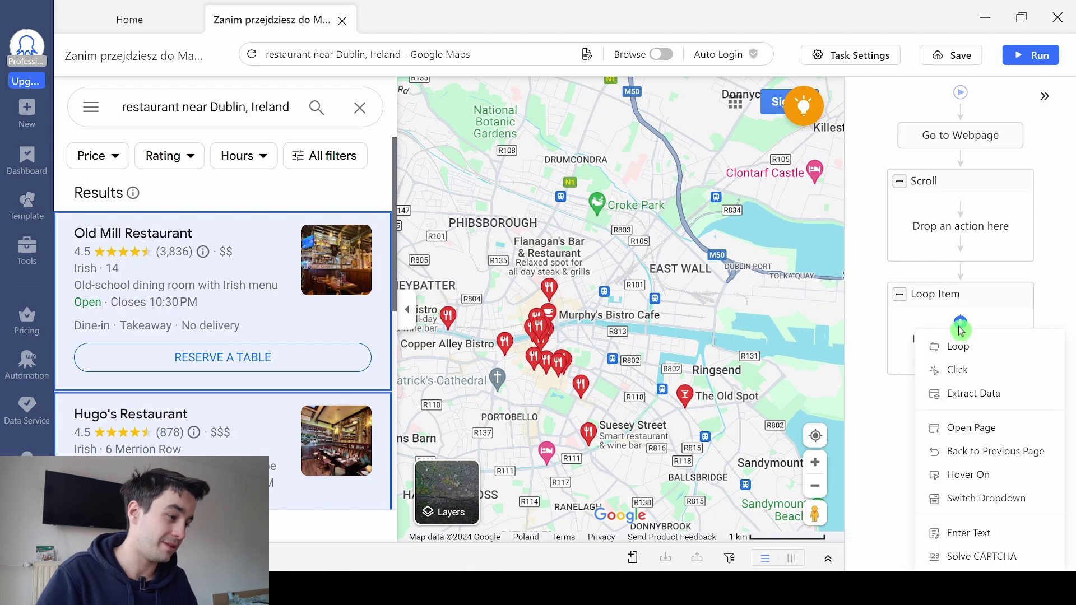
click(958, 370)
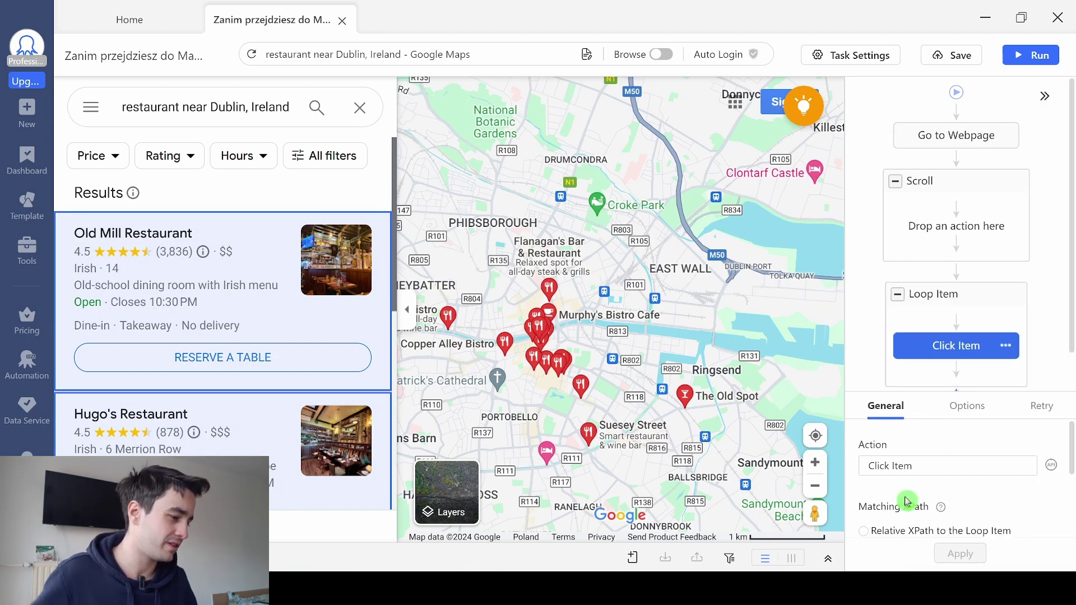
scroll(896, 493, down, 2)
click(915, 448)
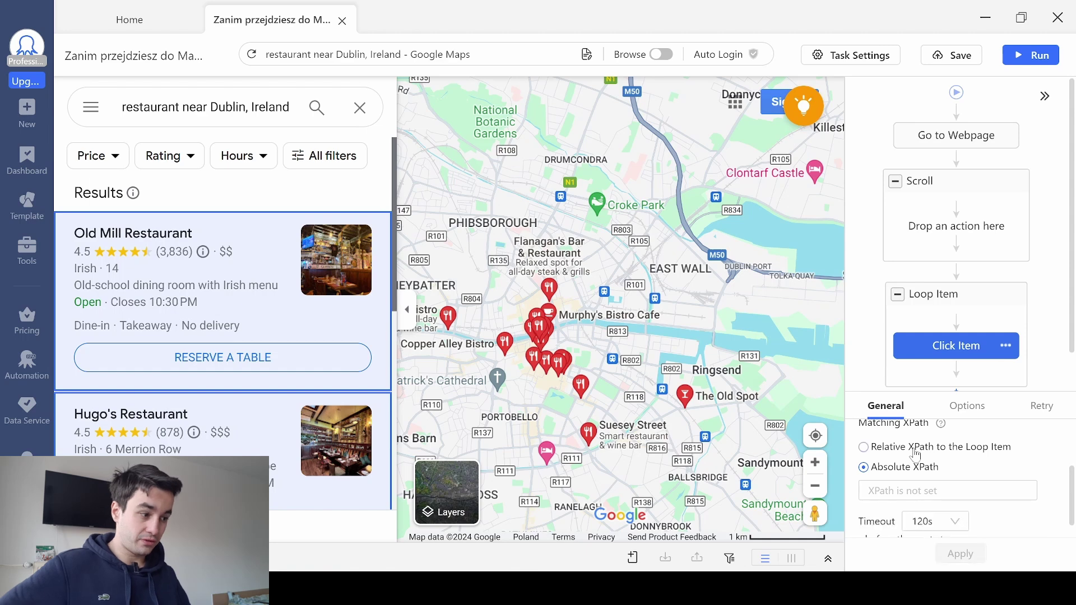
Step: Select the tail of the Loop Item XPath in the Notepad notes
key(alt+Tab)
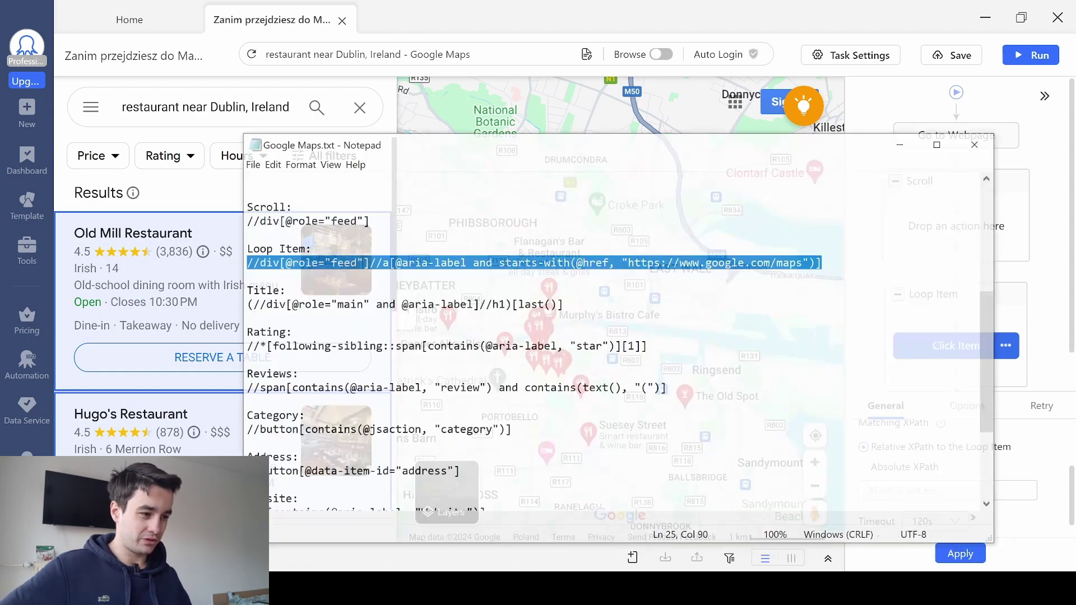
click(458, 245)
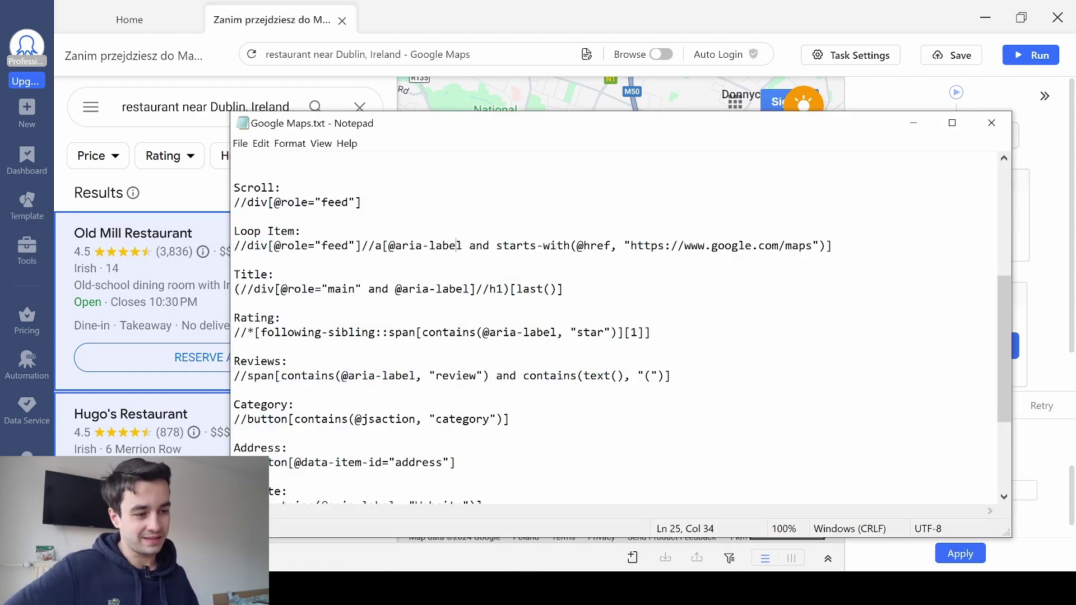
drag(371, 245, 235, 260)
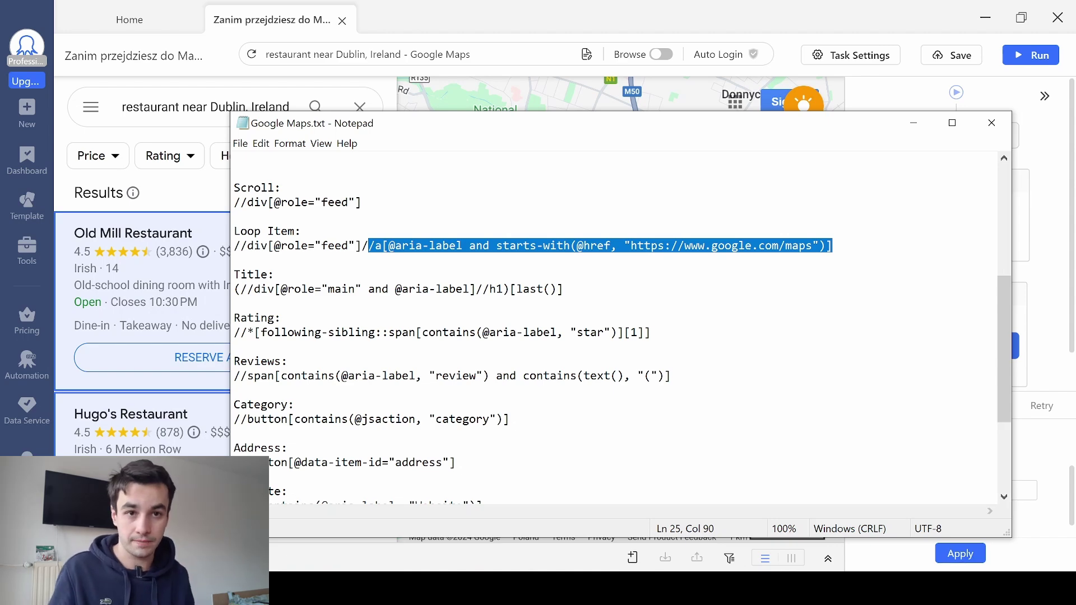
key(alt+Tab)
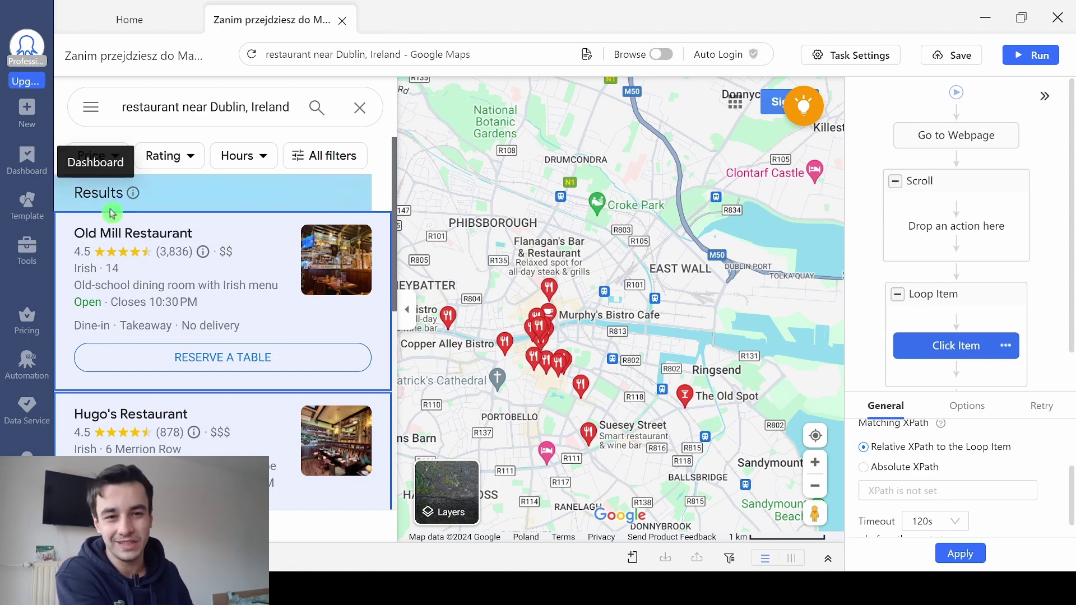
Step: Turn on Load with AJAX for the Click Item with a 10s timeout, and apply
click(965, 410)
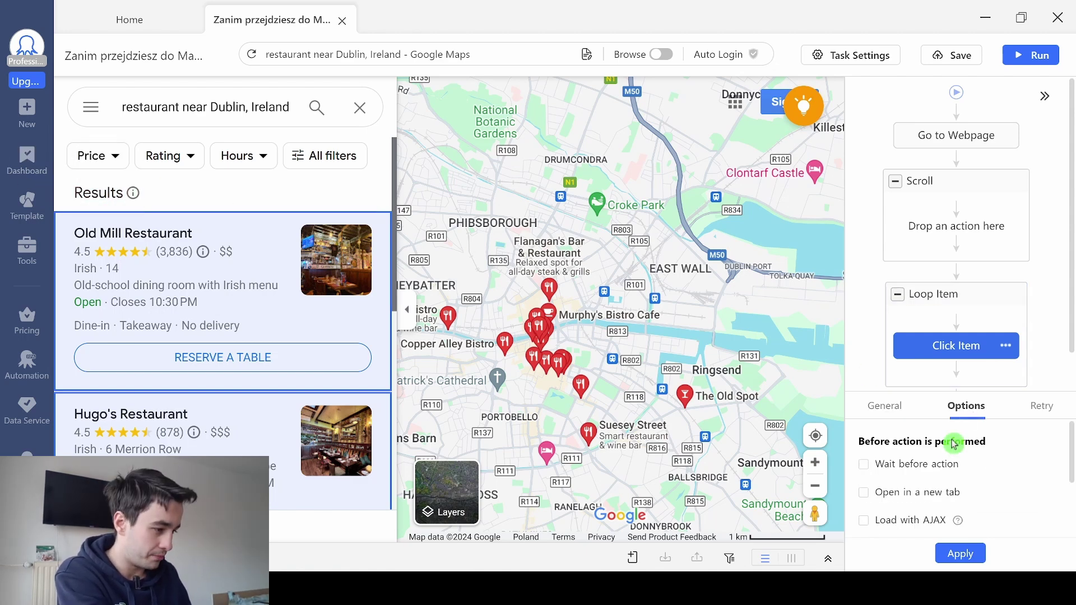
scroll(905, 472, down, 2)
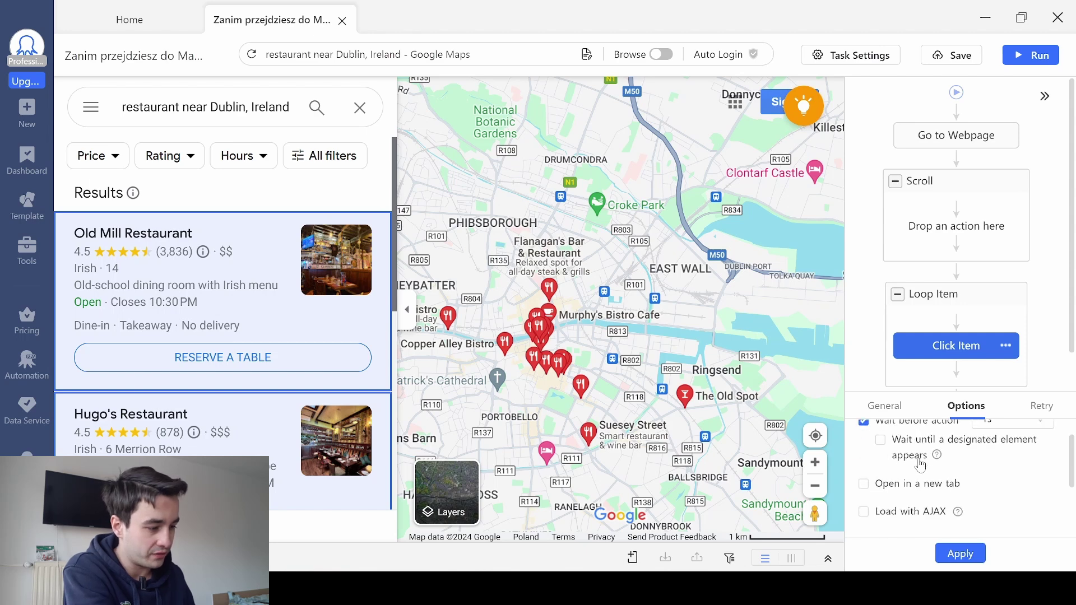
click(925, 472)
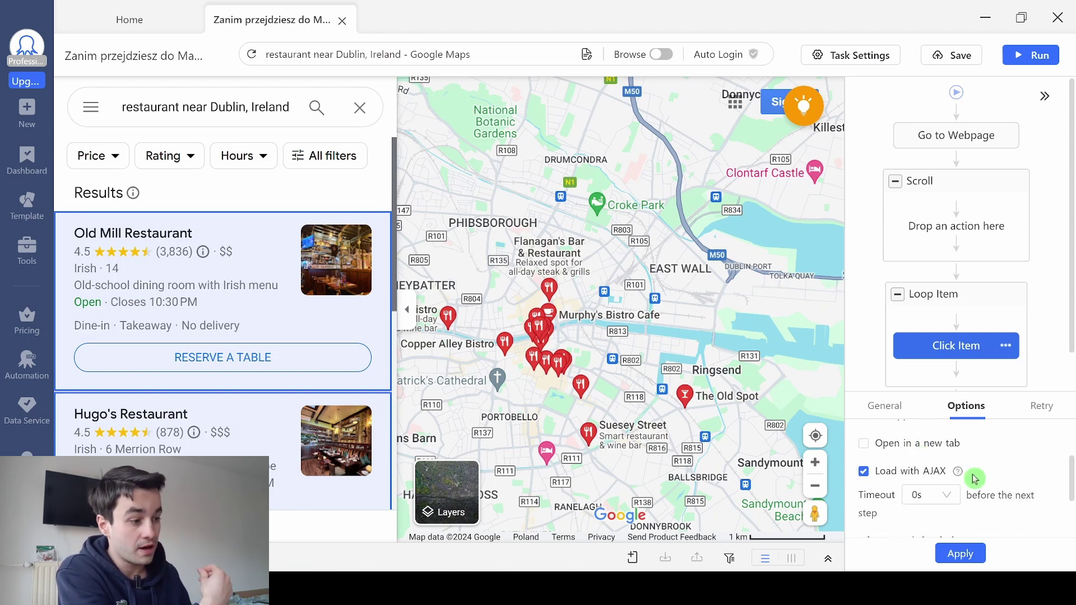
click(931, 495)
scroll(933, 476, down, 1)
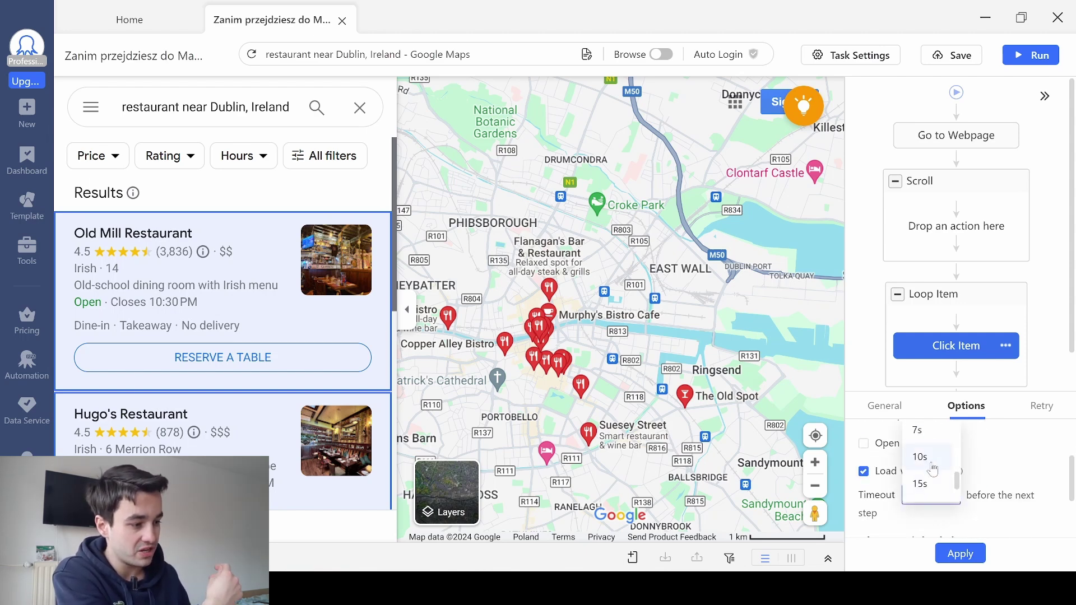
click(929, 466)
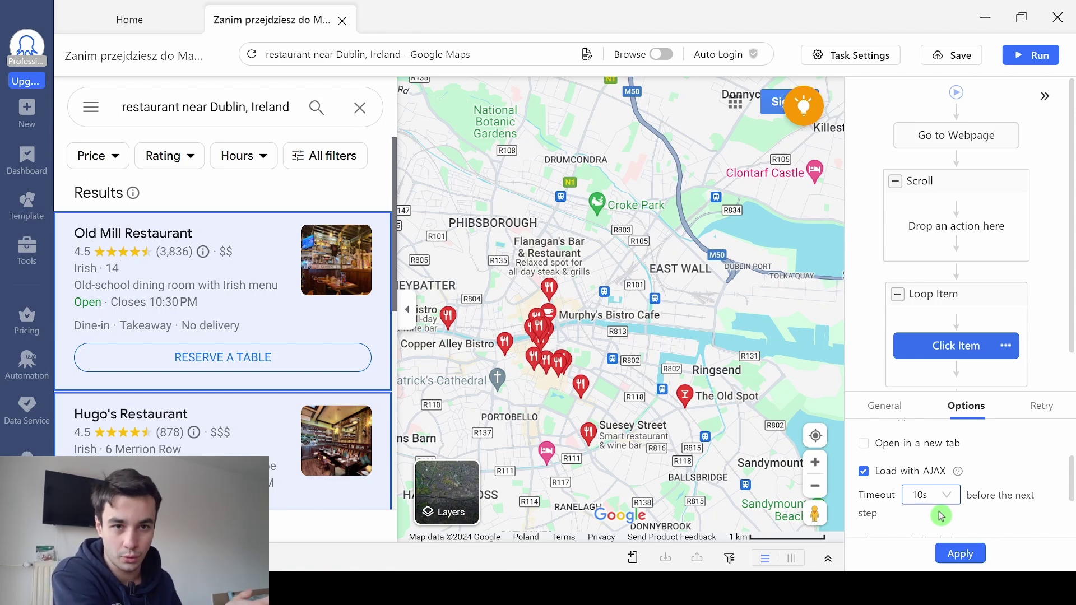
click(960, 553)
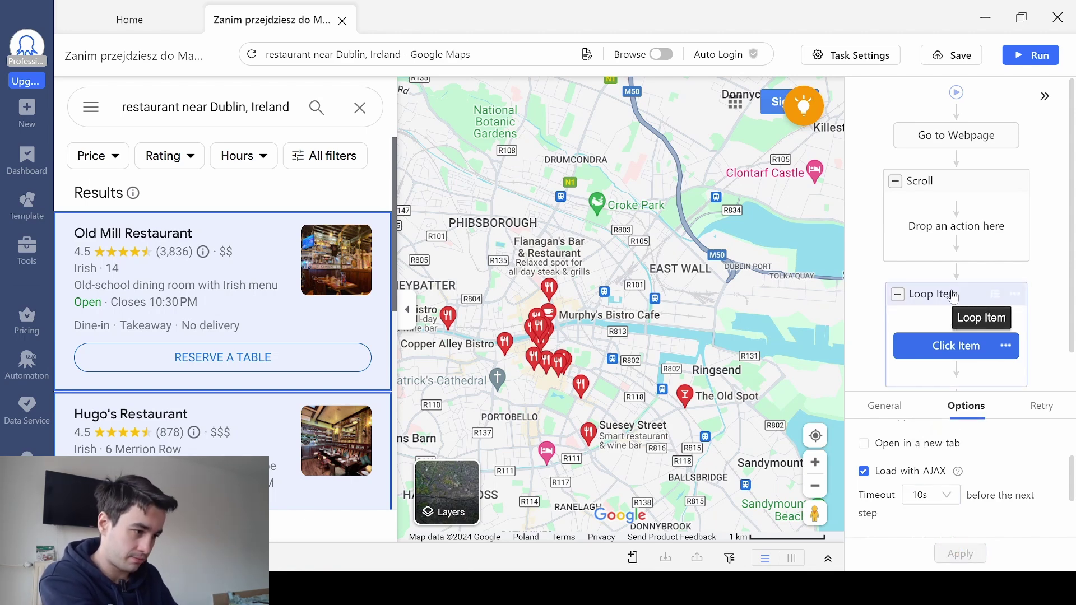
Step: Preview the Click Item to show Old Mill Restaurant's details and expand the empty data preview
click(954, 295)
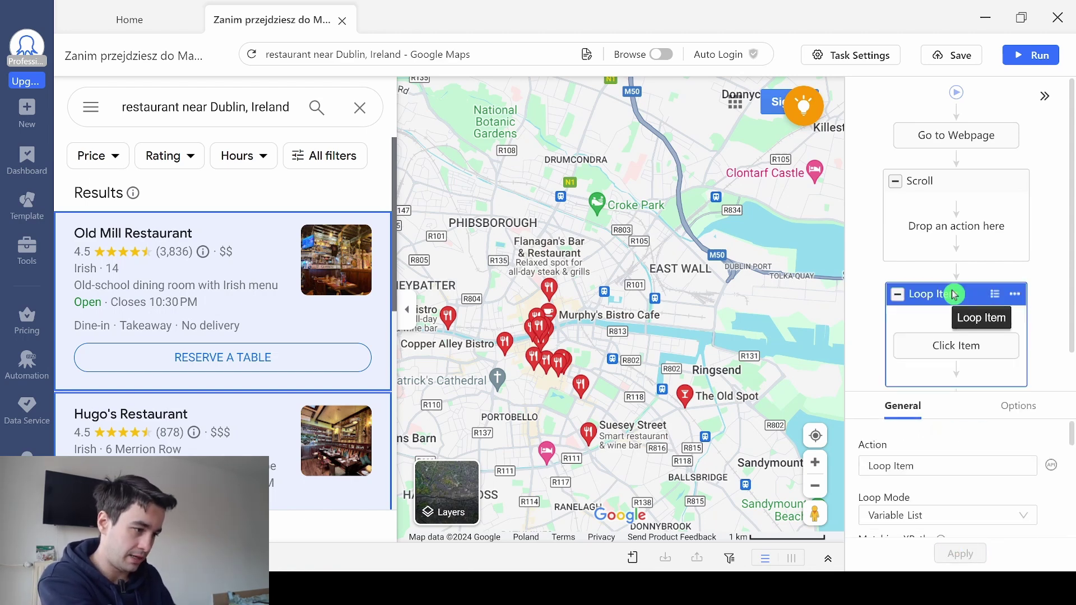
click(960, 346)
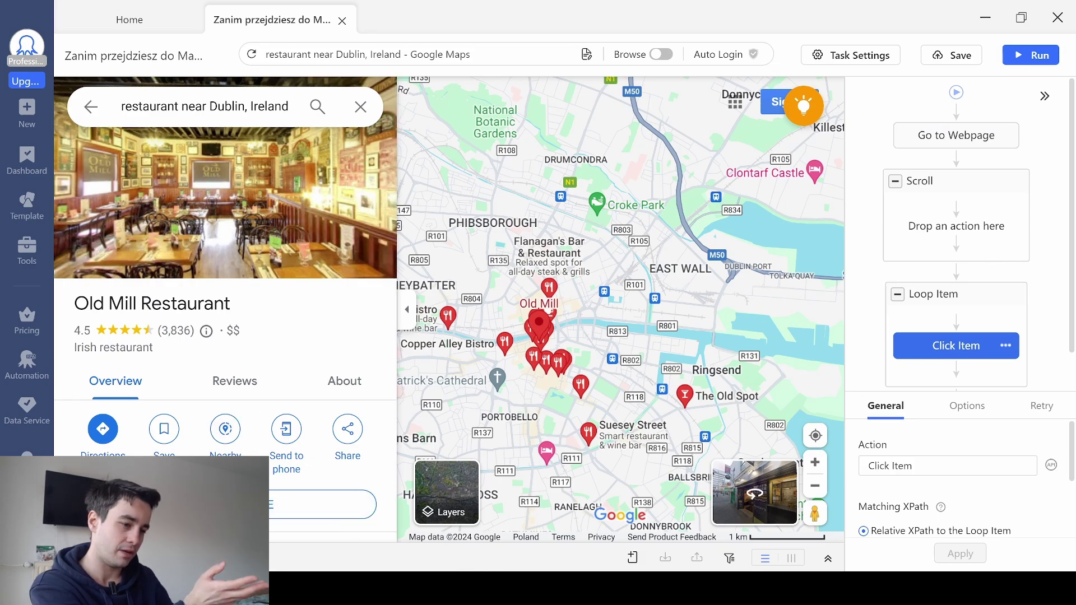
key(alt+Tab)
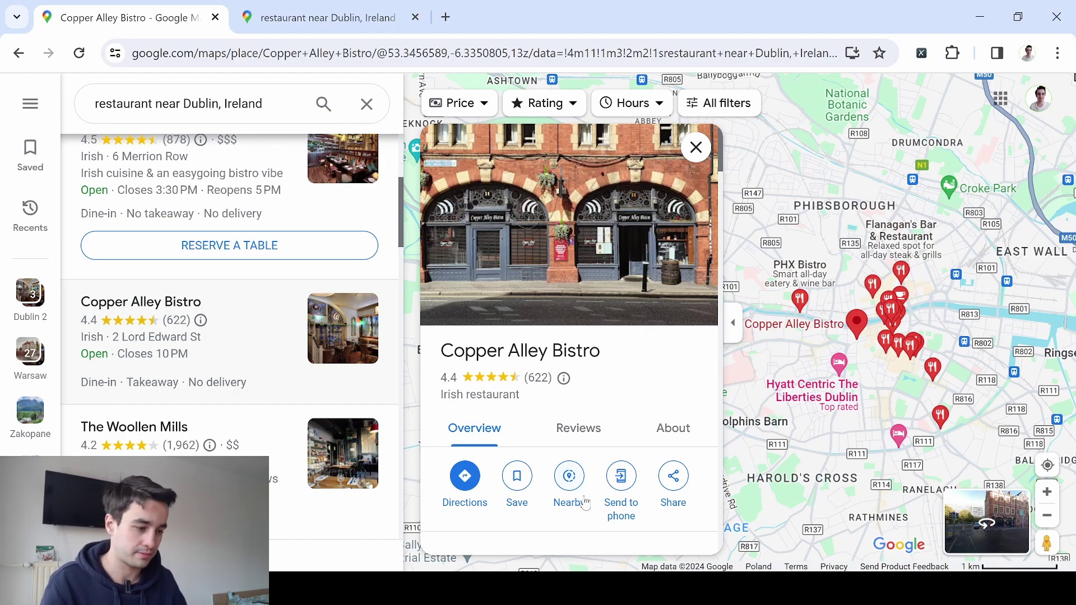
key(alt+Tab)
click(830, 560)
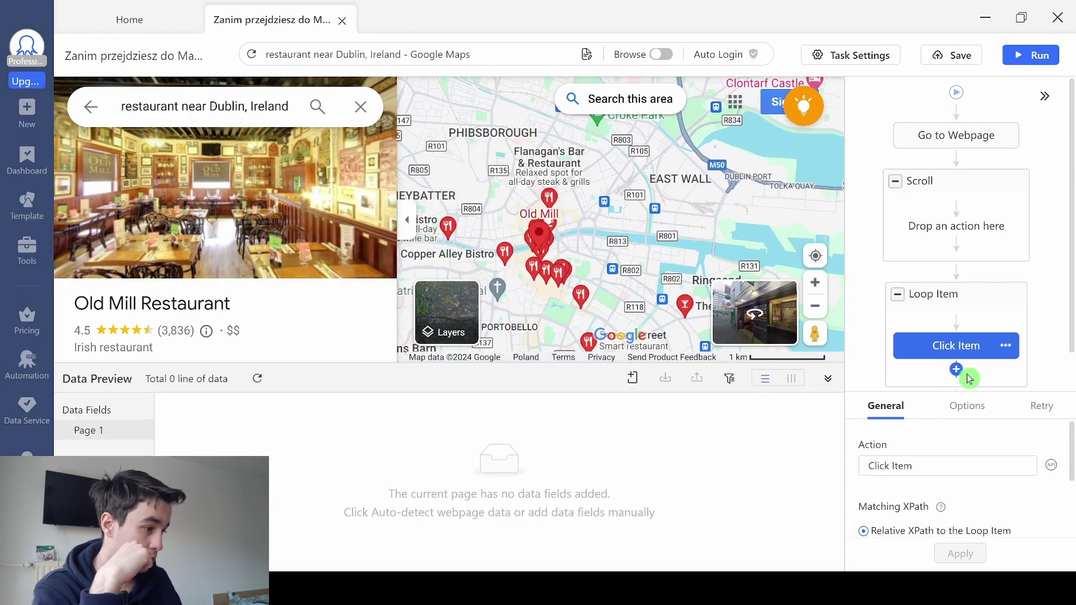
Step: Add an Extract Data step after Click Item that waits 7s before extracting
scroll(959, 376, down, 1)
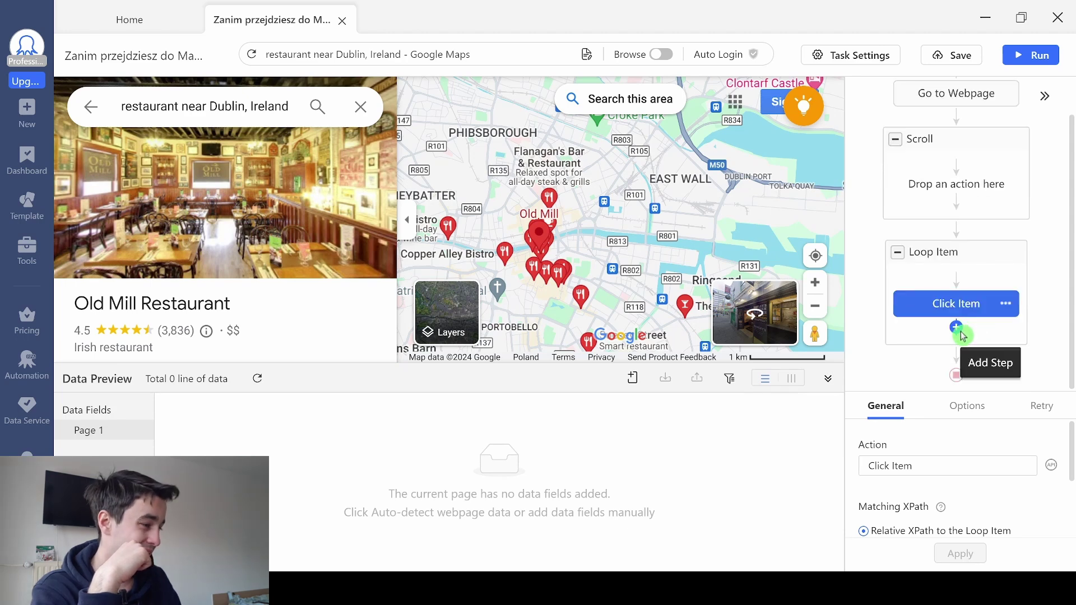
click(963, 335)
click(959, 439)
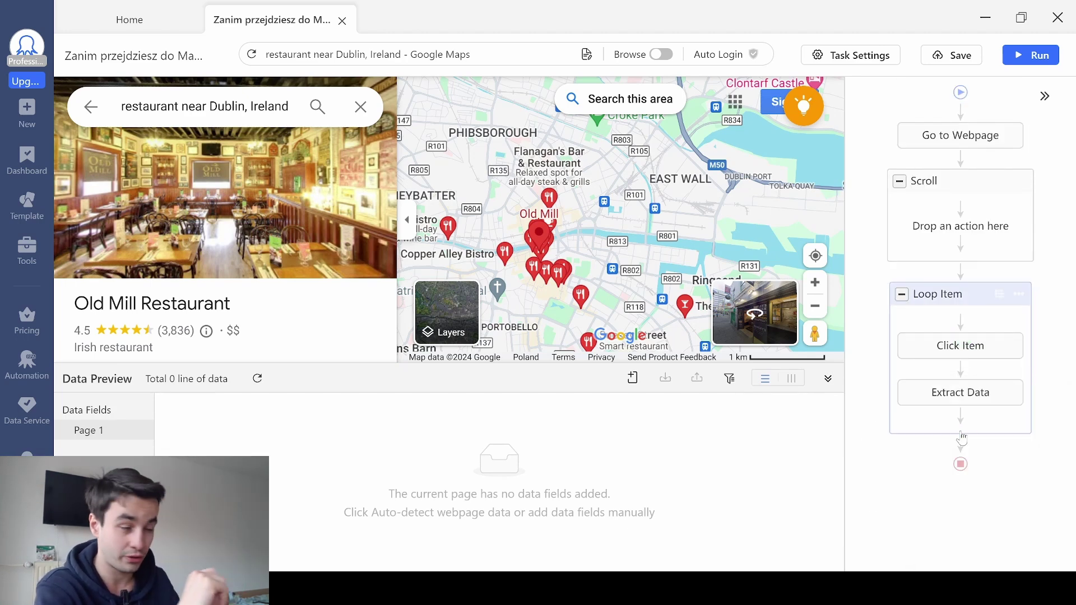
click(1016, 405)
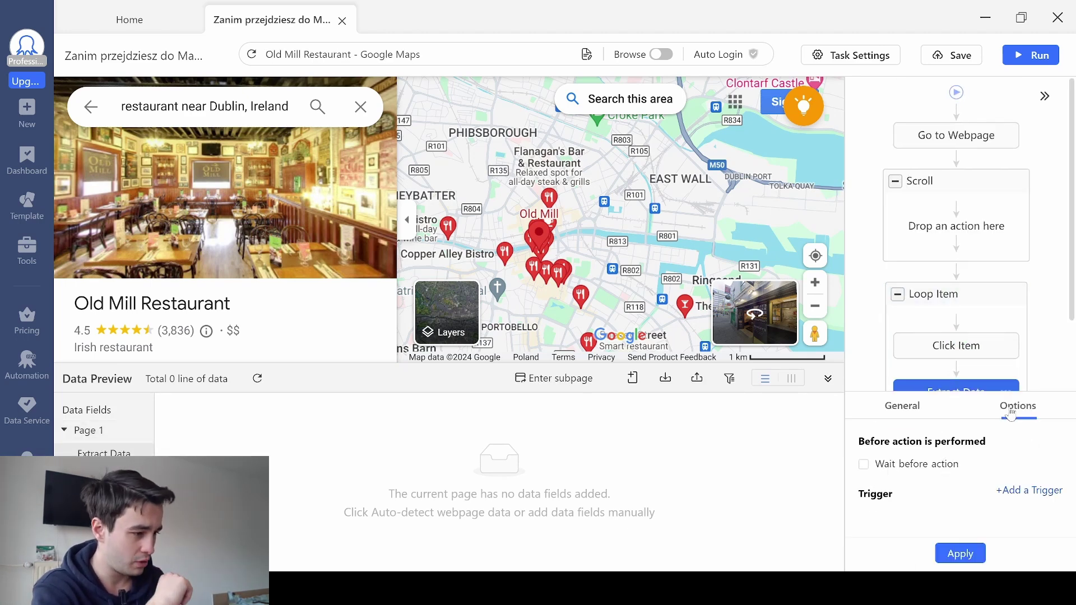
click(922, 469)
click(1009, 462)
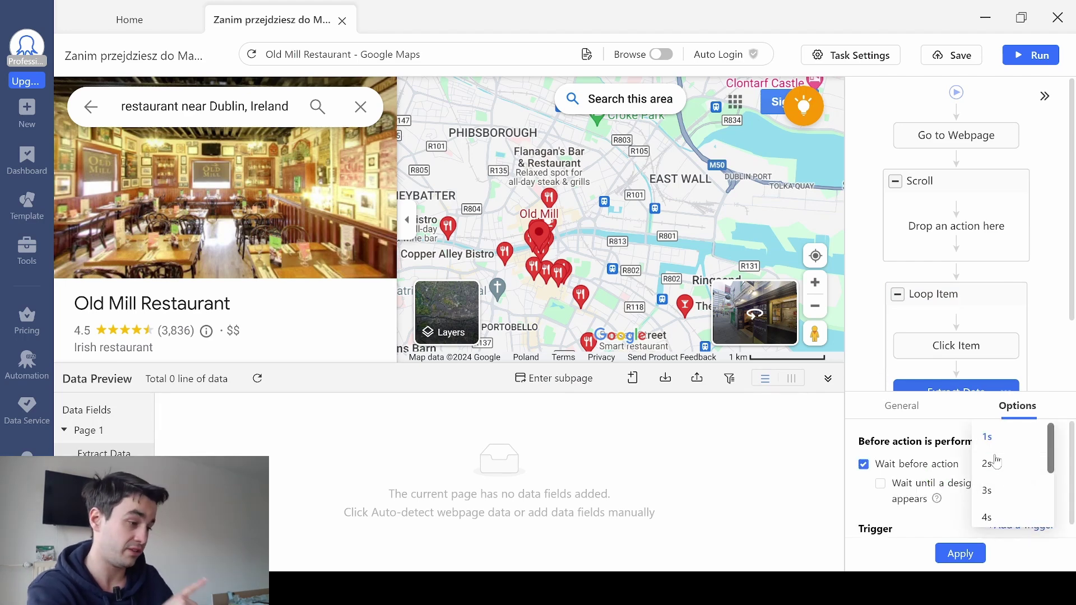
click(992, 538)
click(953, 557)
Step: Add a page-level Page URL field, previewing Old Mill's Maps URL, and apply
mouse_move(512, 588)
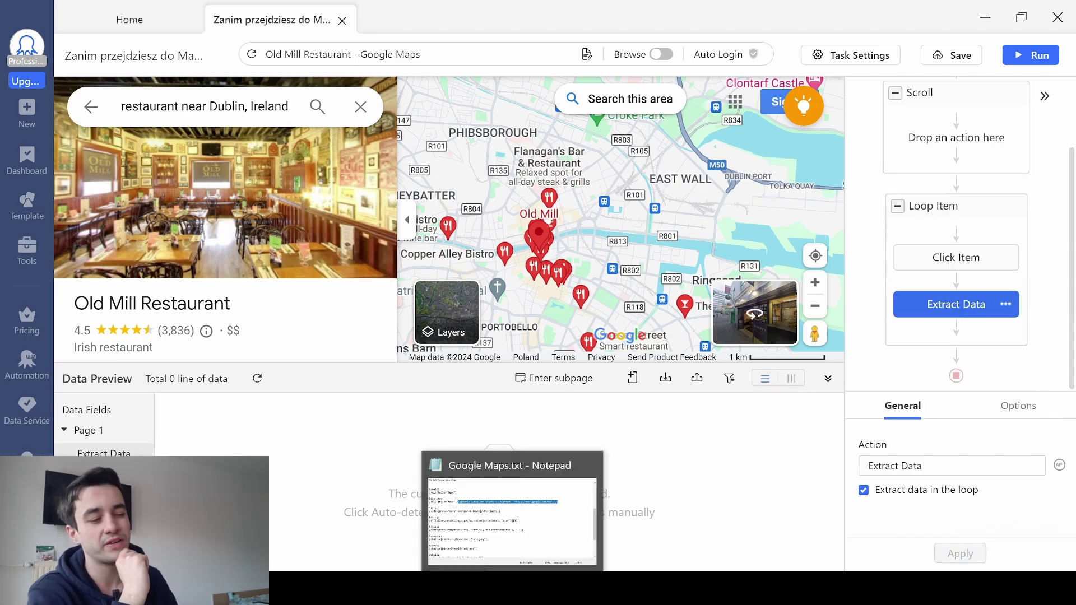
click(512, 515)
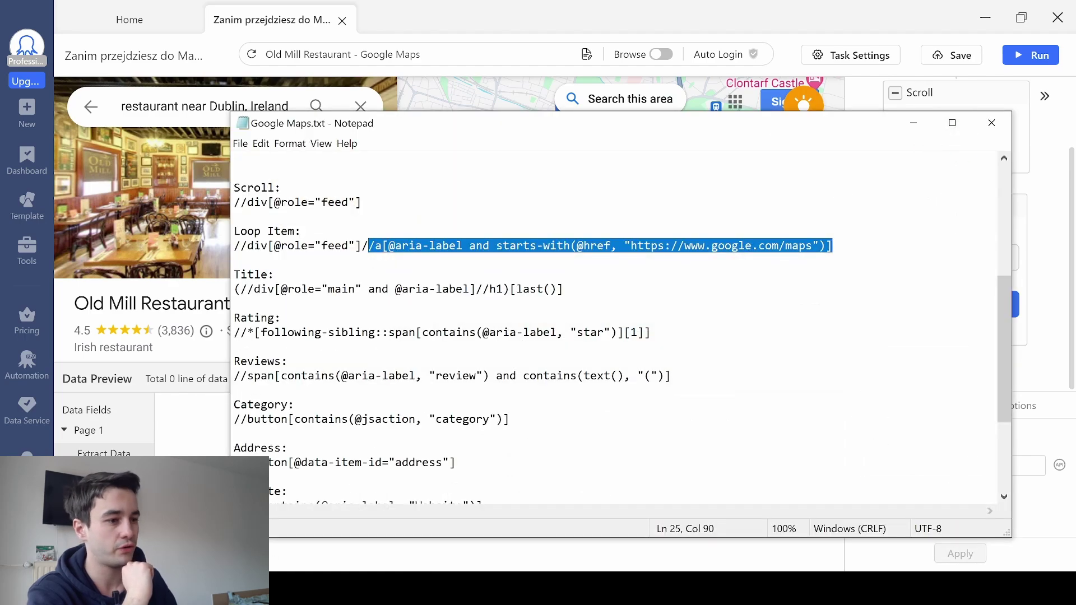
click(913, 123)
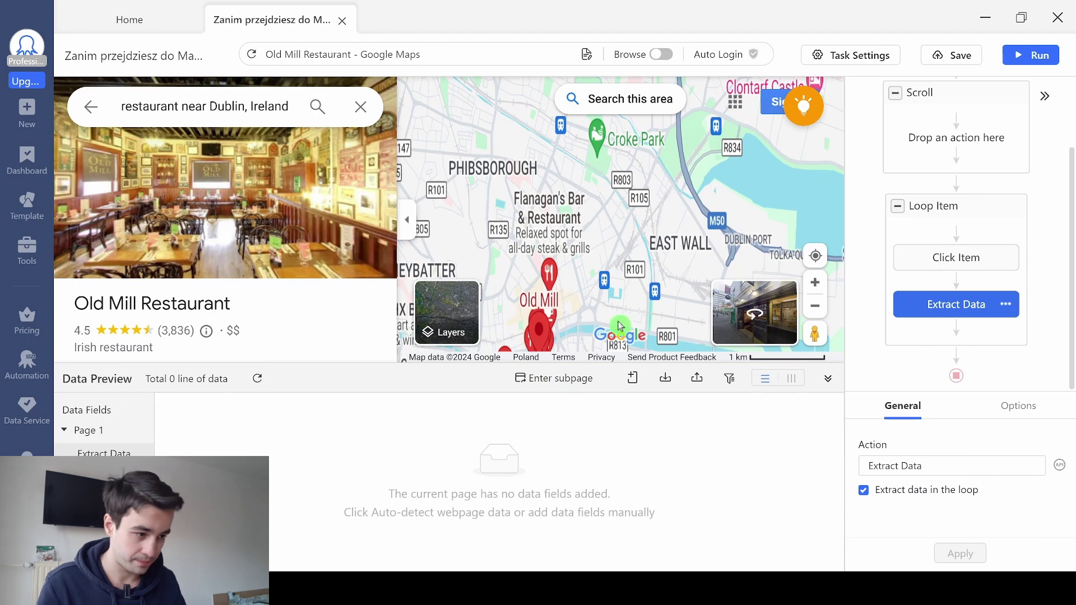
click(636, 392)
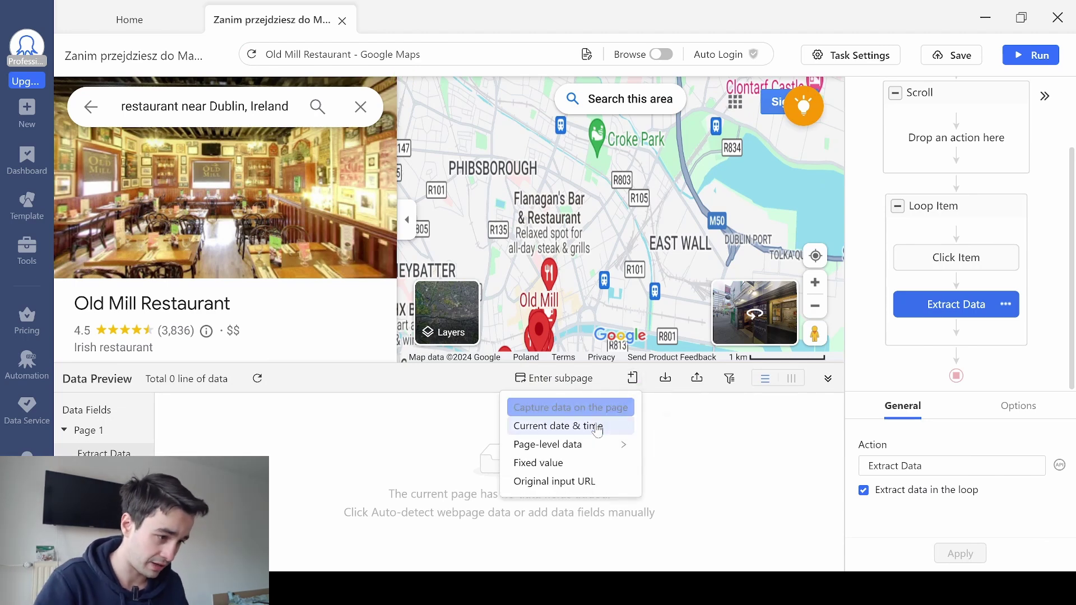
mouse_move(610, 444)
click(670, 459)
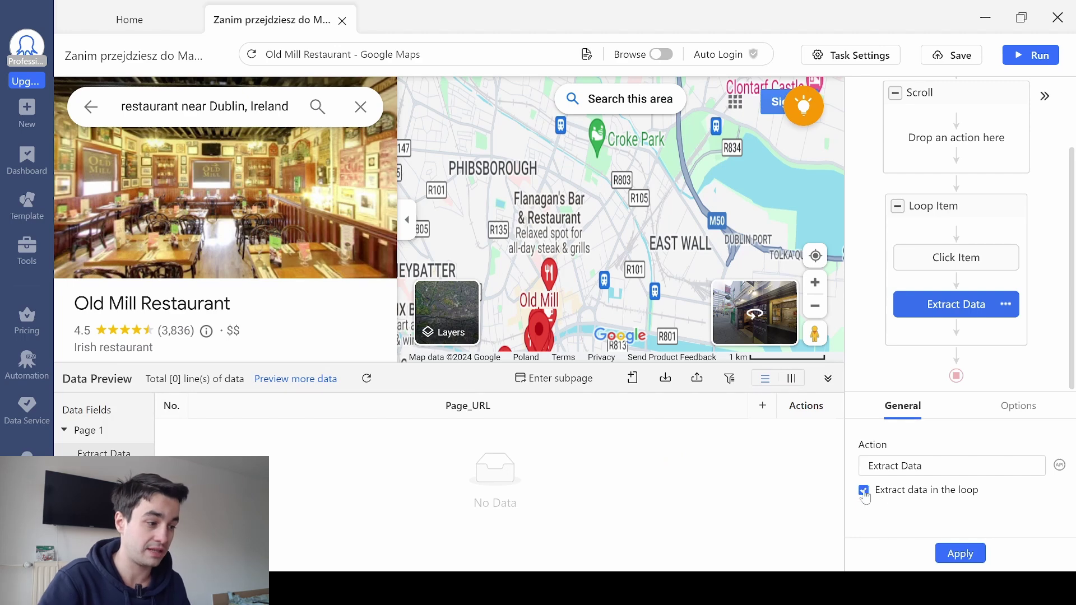
click(959, 554)
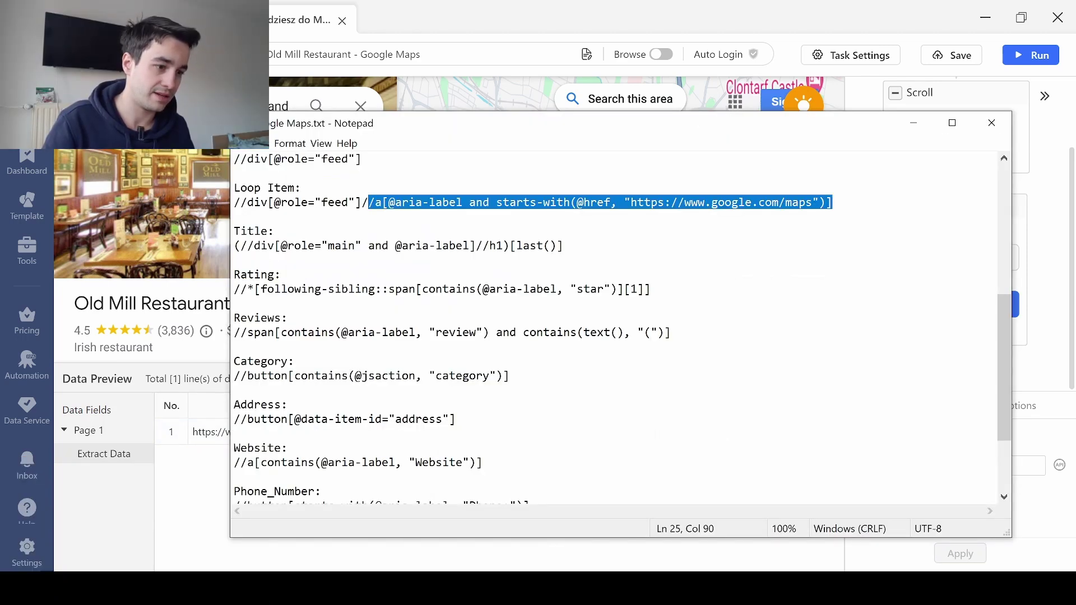
Step: Scroll through the Google Maps.txt XPath list down to Opening_Hours and back
scroll(614, 327, down, 1)
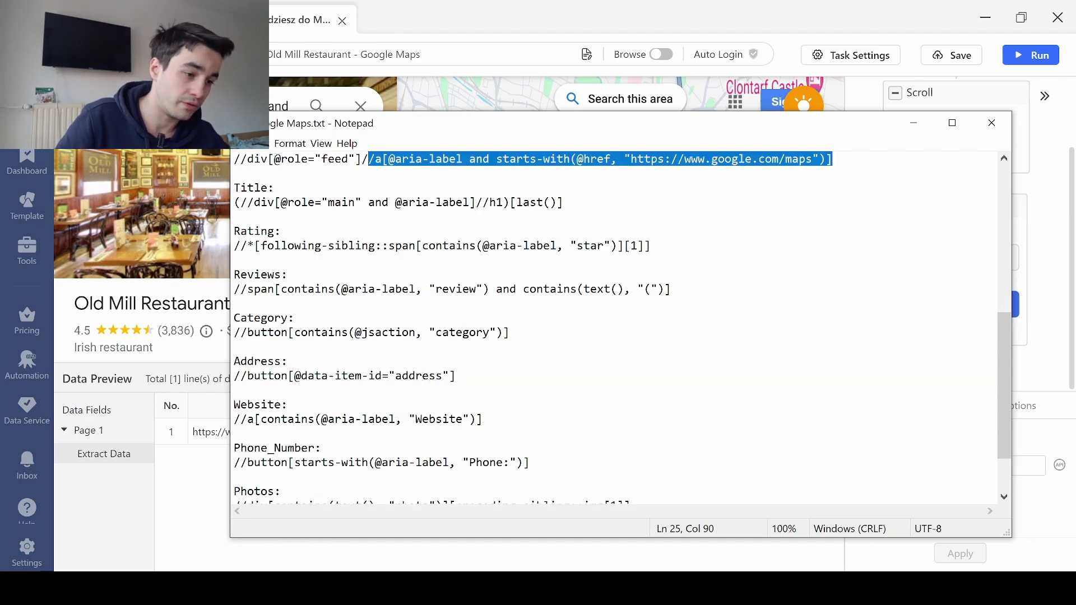
scroll(613, 328, down, 1)
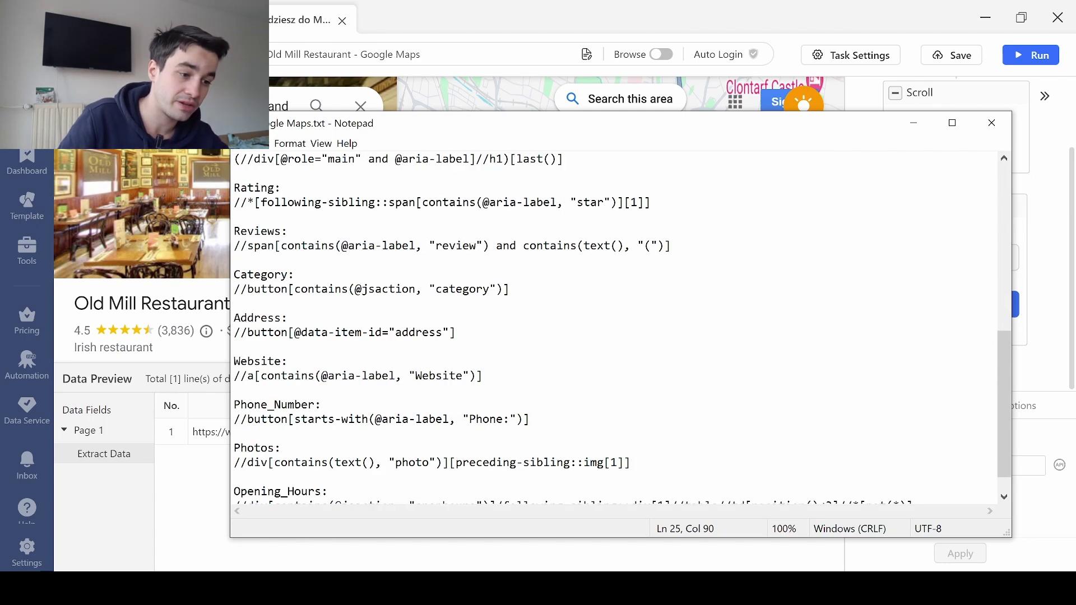
scroll(614, 327, down, 1)
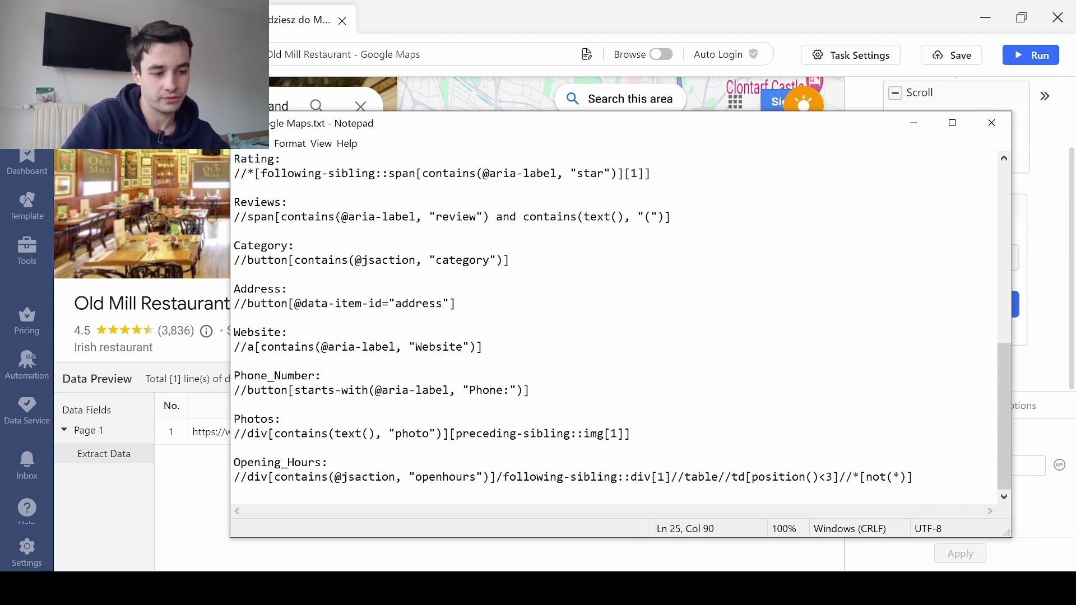
scroll(614, 328, up, 2)
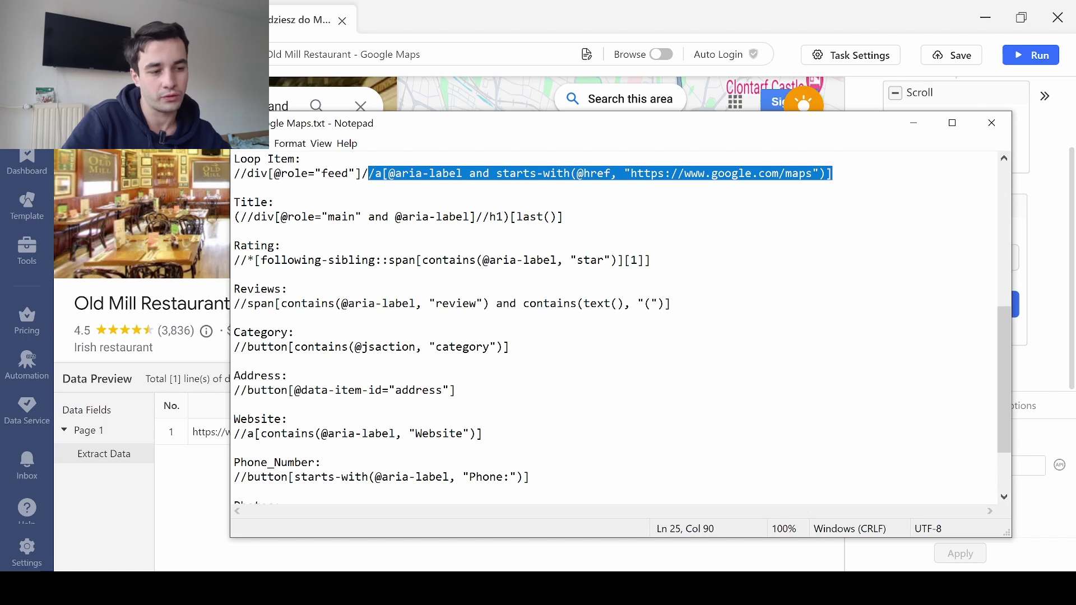
scroll(613, 328, down, 2)
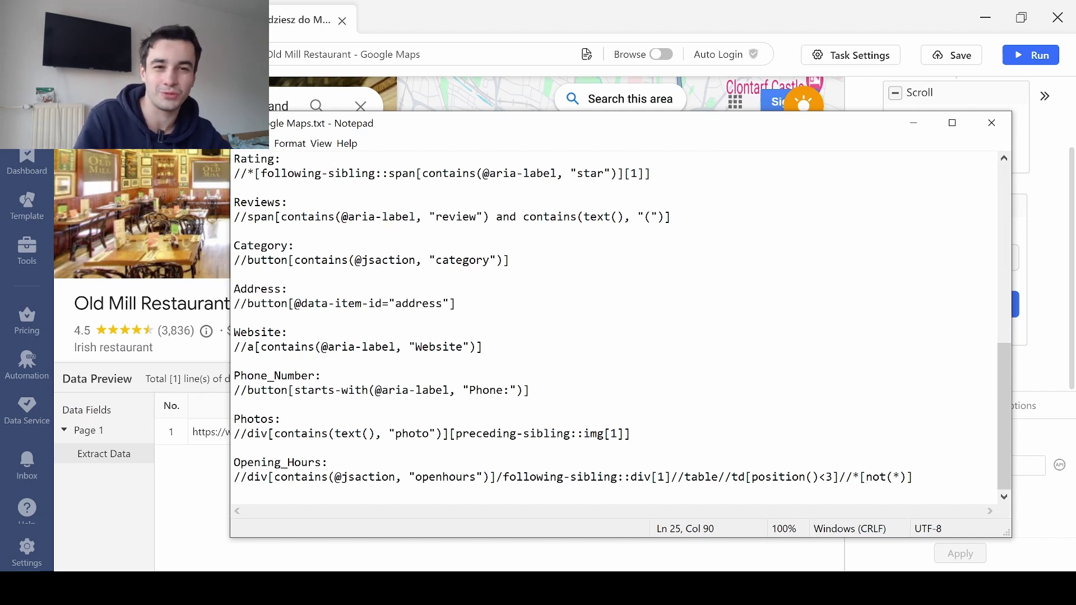
scroll(613, 328, up, 1)
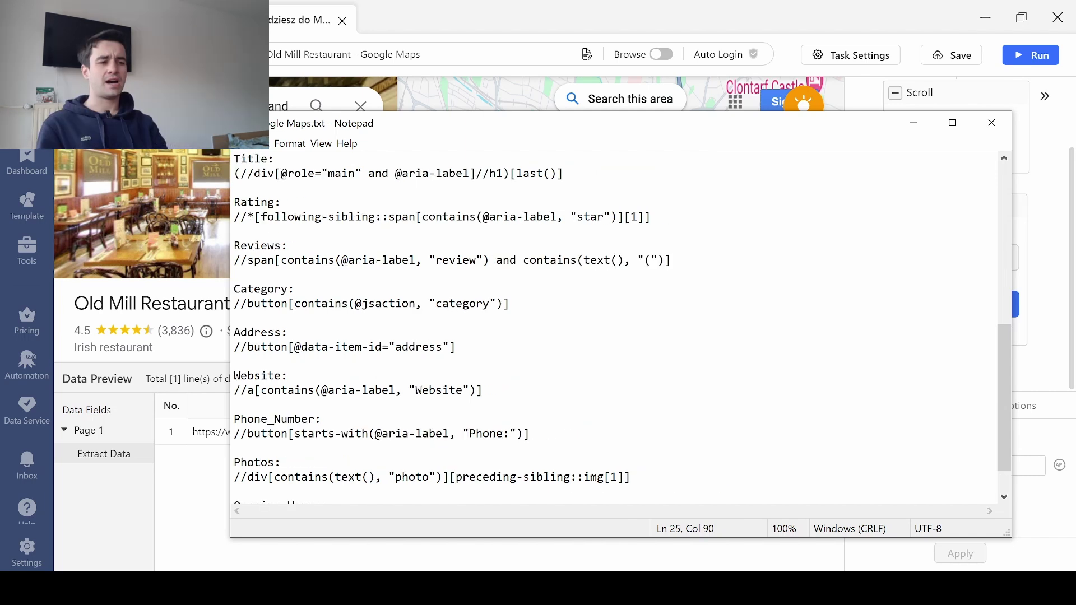
Step: Try extracting the restaurant name as text from the page, then discard it and save
click(865, 96)
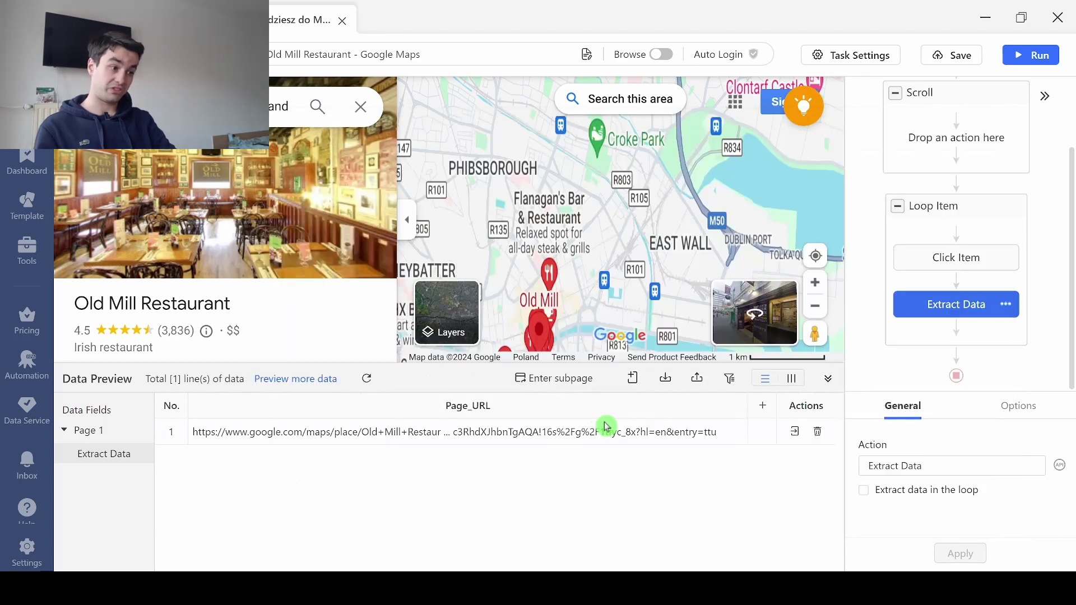
click(263, 307)
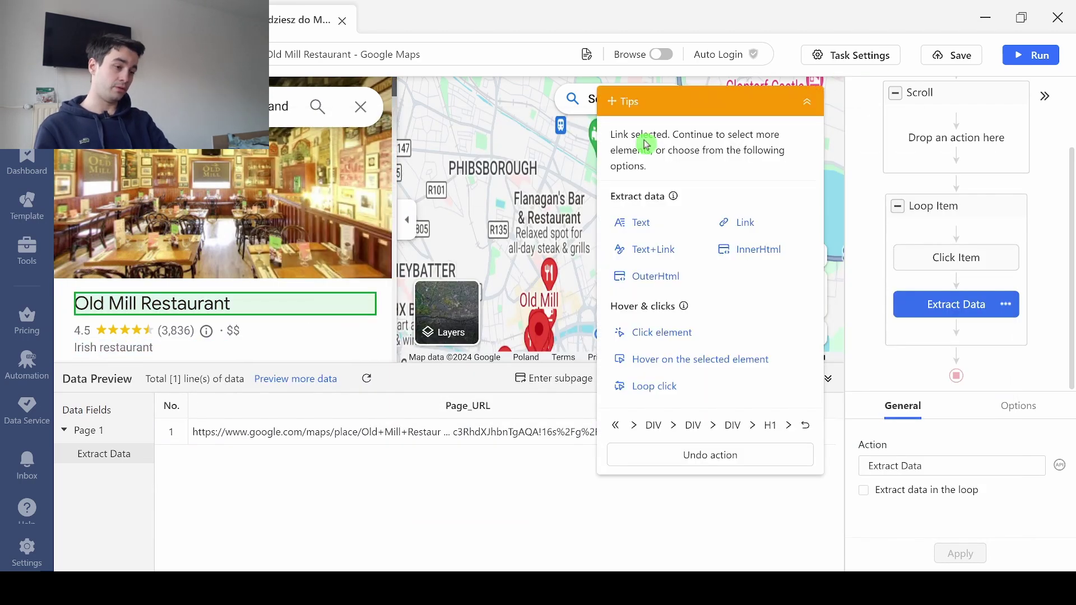
click(638, 247)
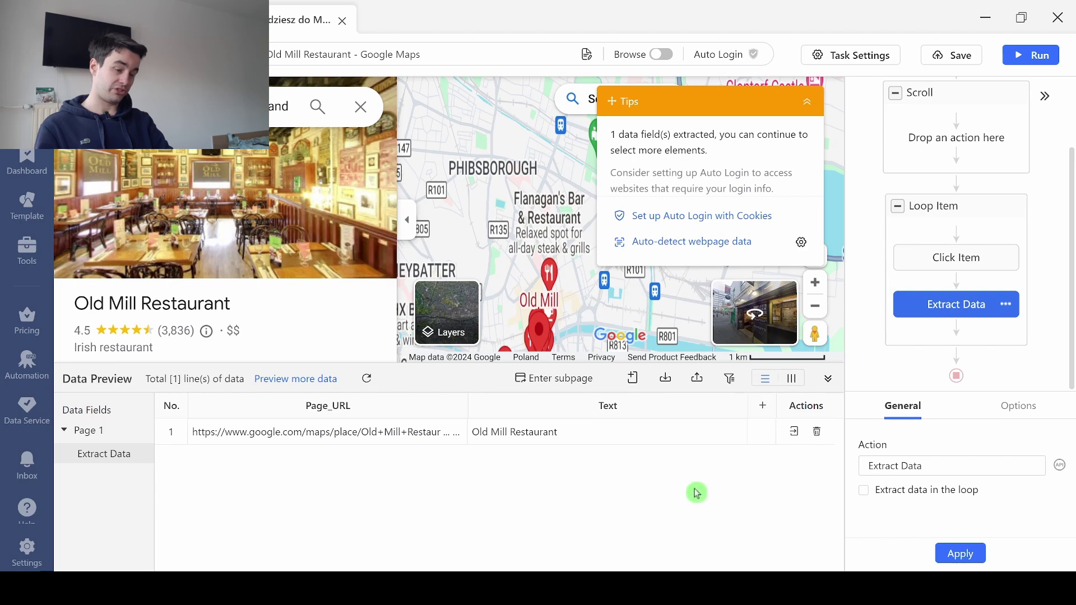
key(ctrl+s)
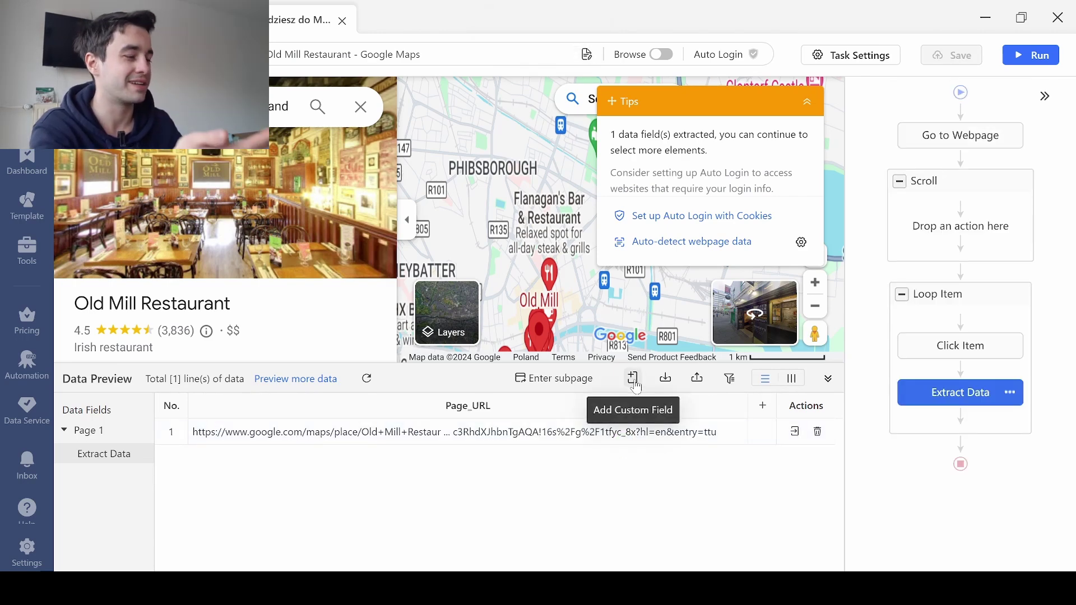
Step: Add a custom 'Title' field using the absolute XPath copied from the notes, reading Old Mill Restaurant
click(633, 380)
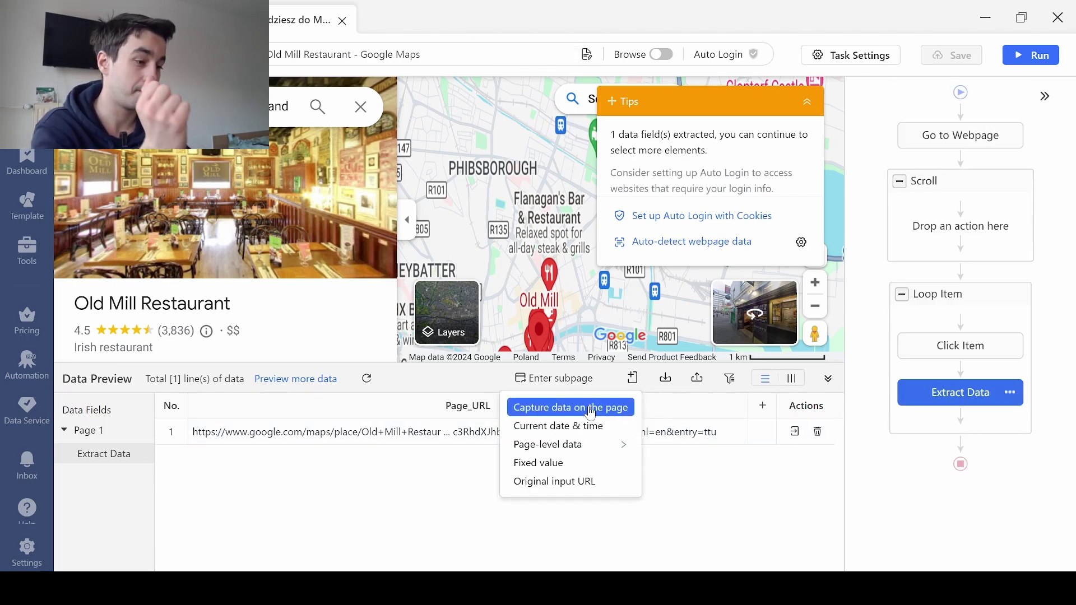
click(602, 408)
click(97, 424)
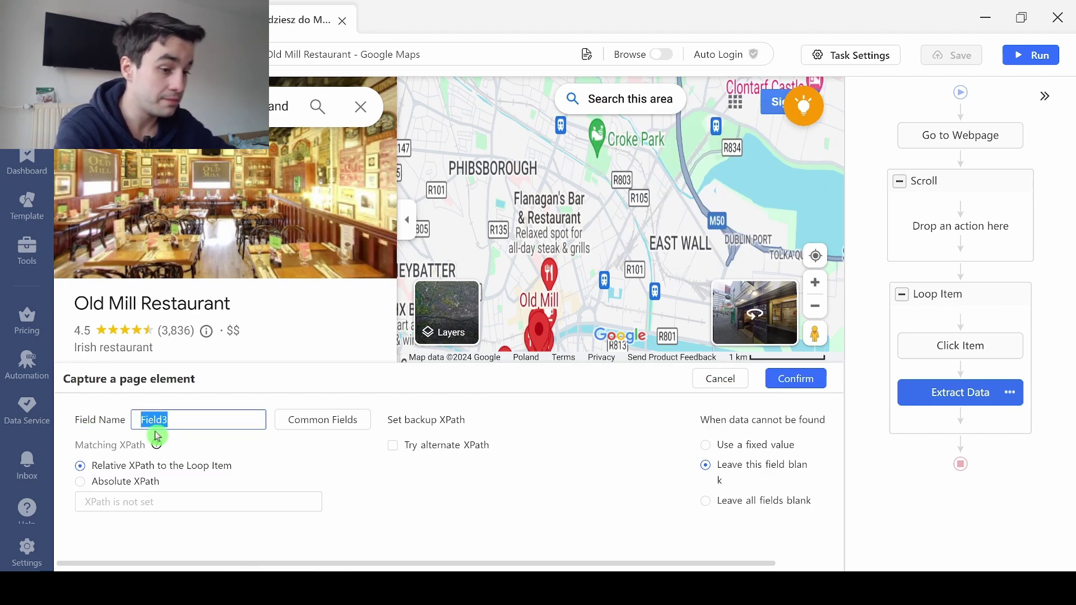
text(Title)
click(149, 486)
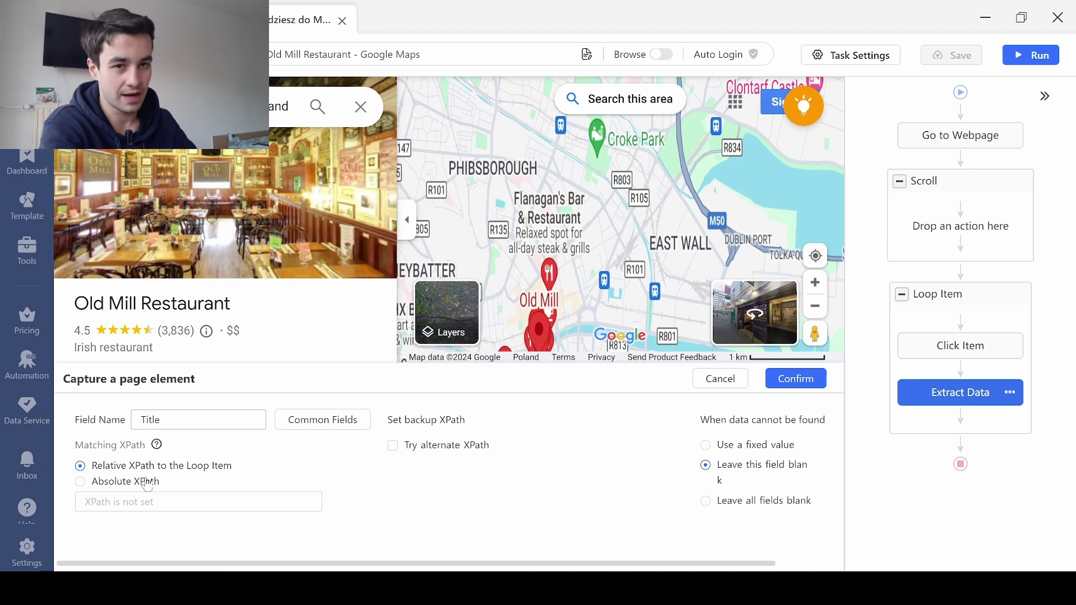
key(alt+Tab)
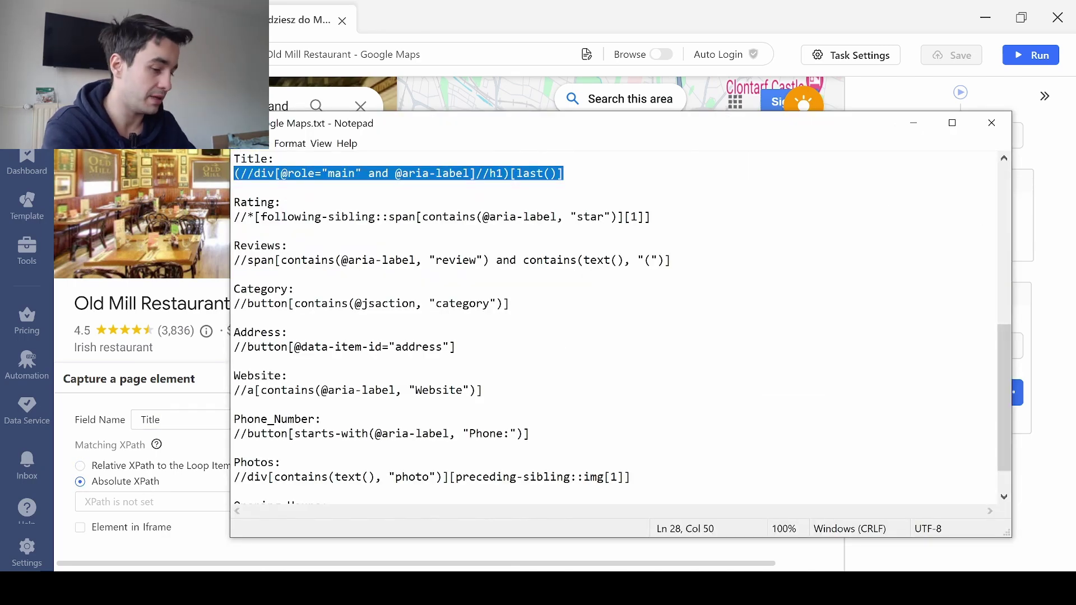
key(ctrl+c)
click(134, 501)
key(ctrl+v)
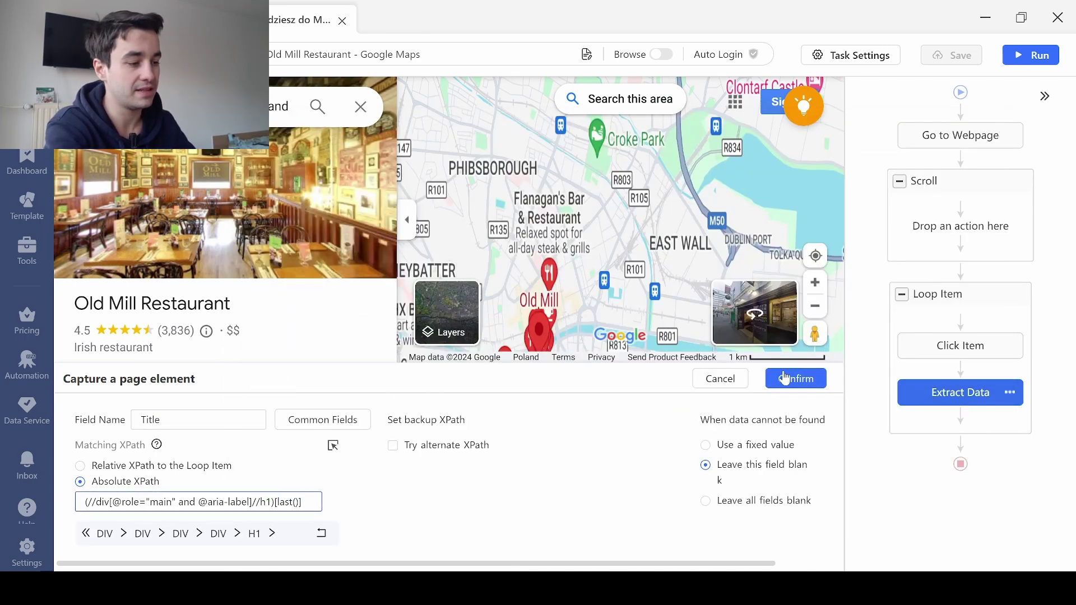
click(784, 379)
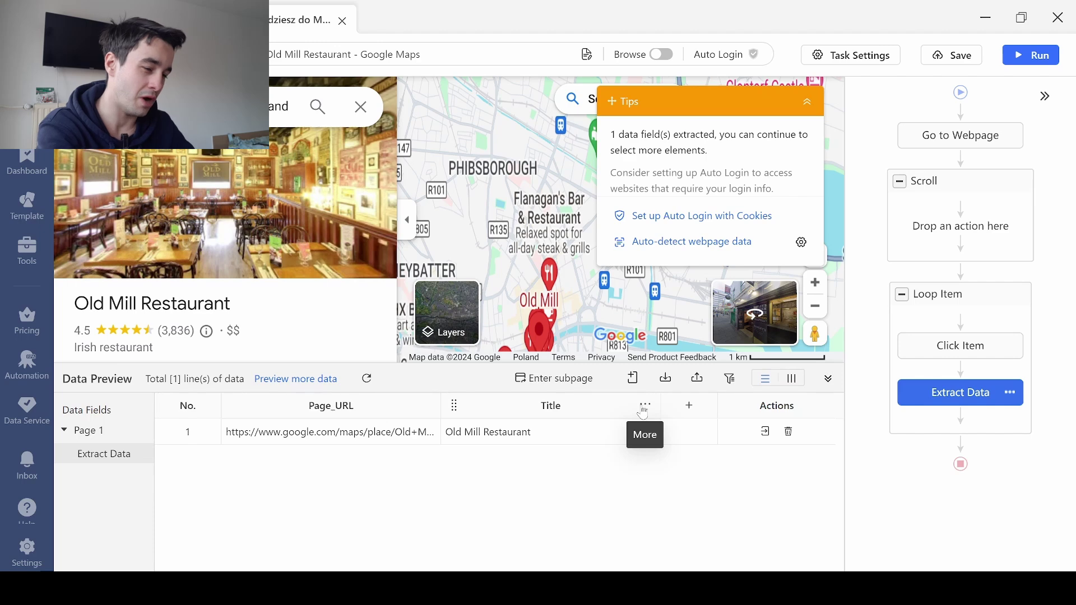
Step: Add a Trim Both spaces cleaning step to the Title field and apply it
click(645, 411)
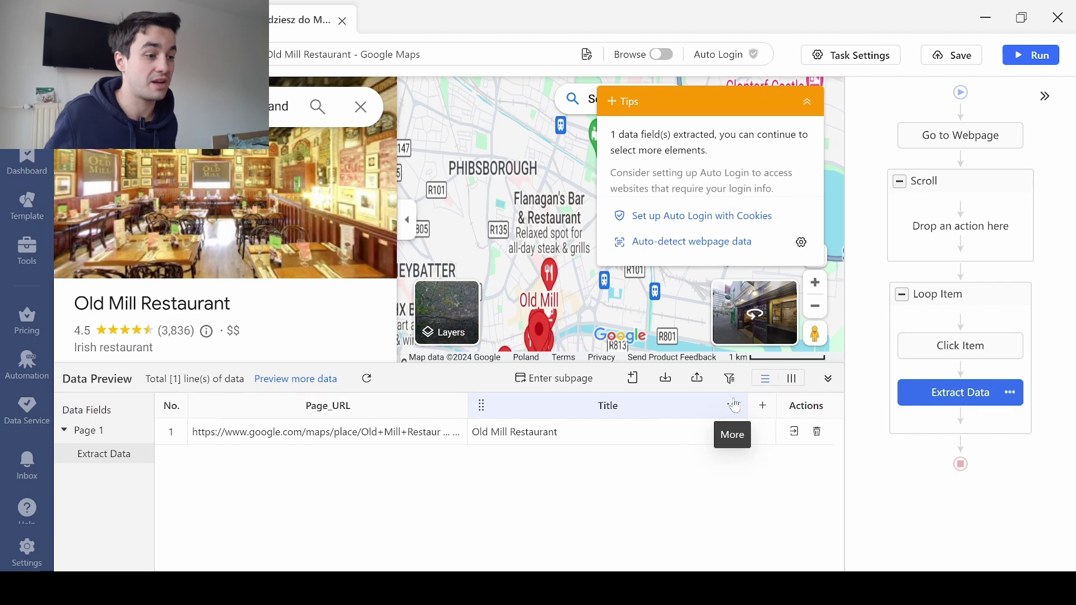
click(735, 405)
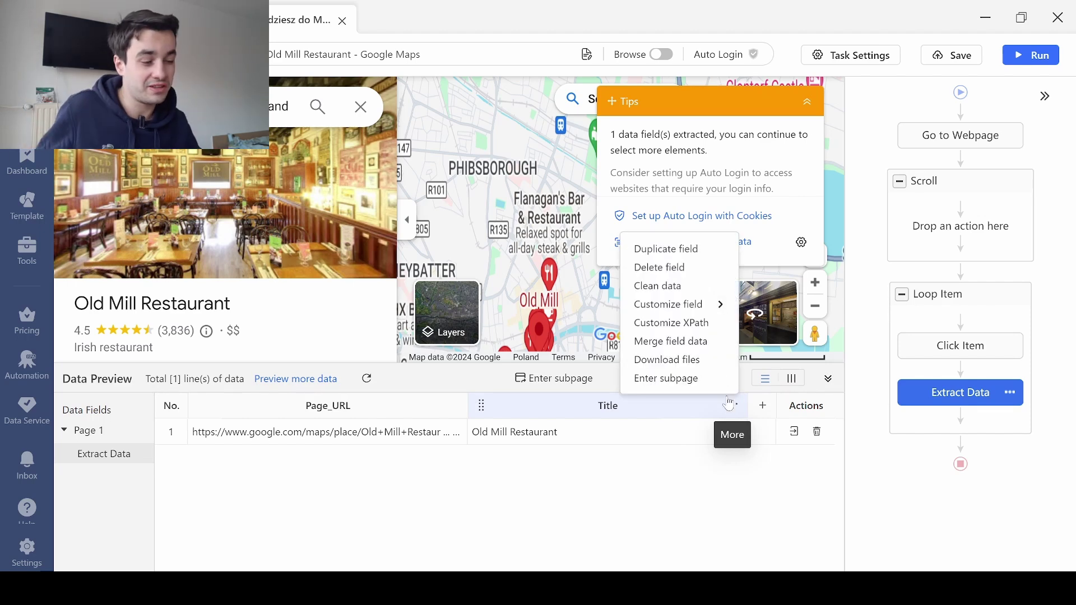
click(680, 289)
click(107, 418)
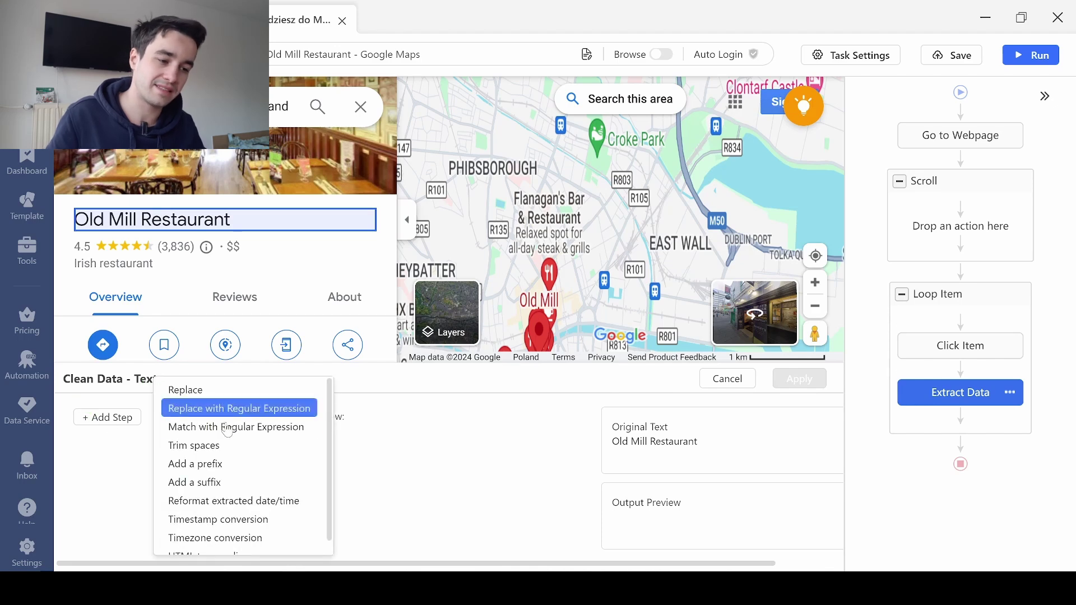
click(209, 447)
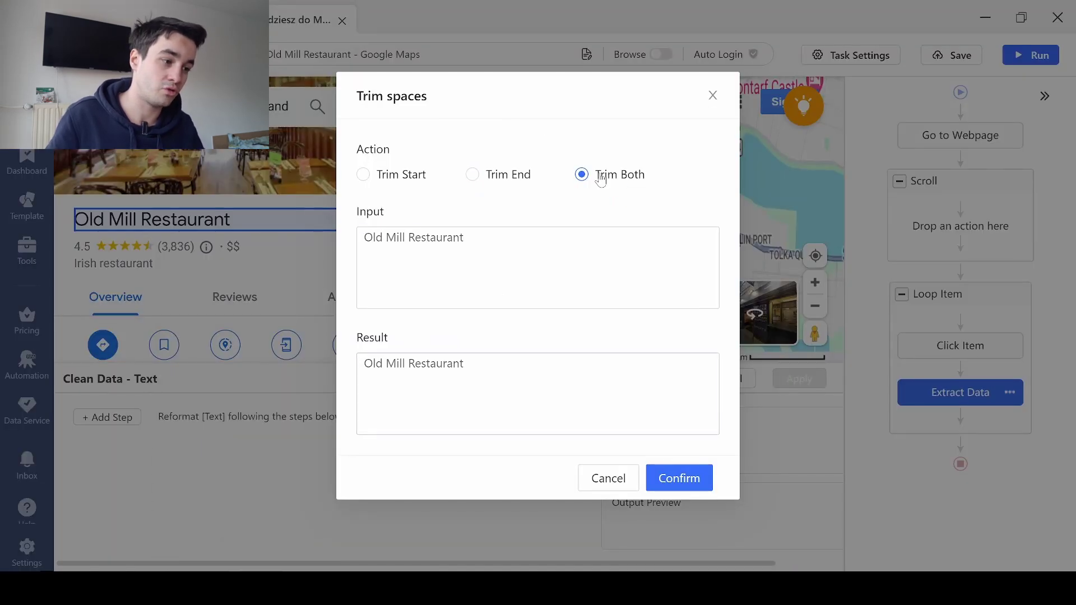
click(672, 478)
click(814, 383)
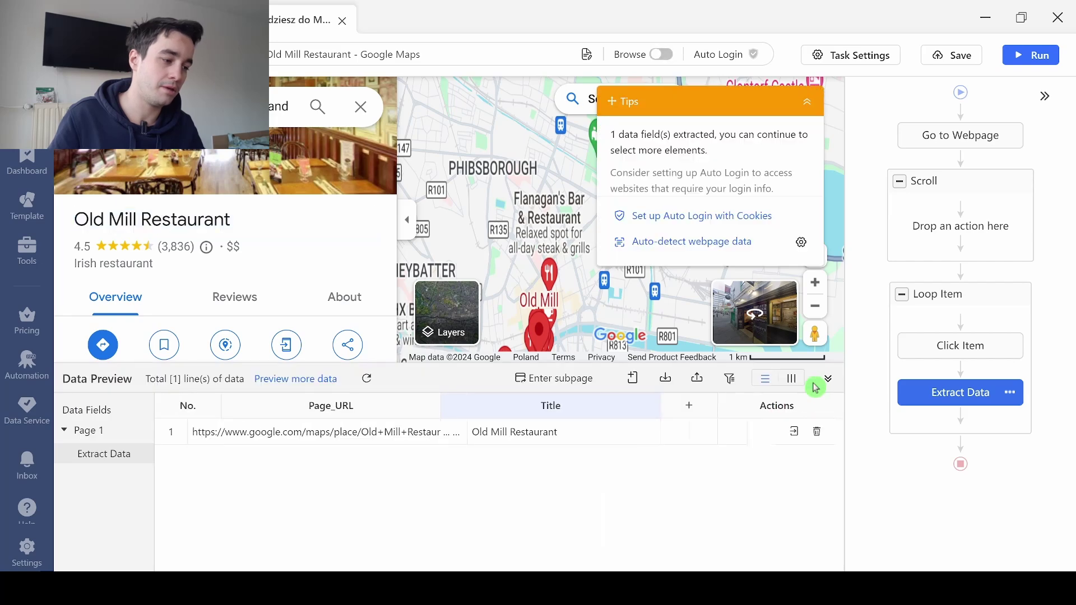
key(alt+Tab)
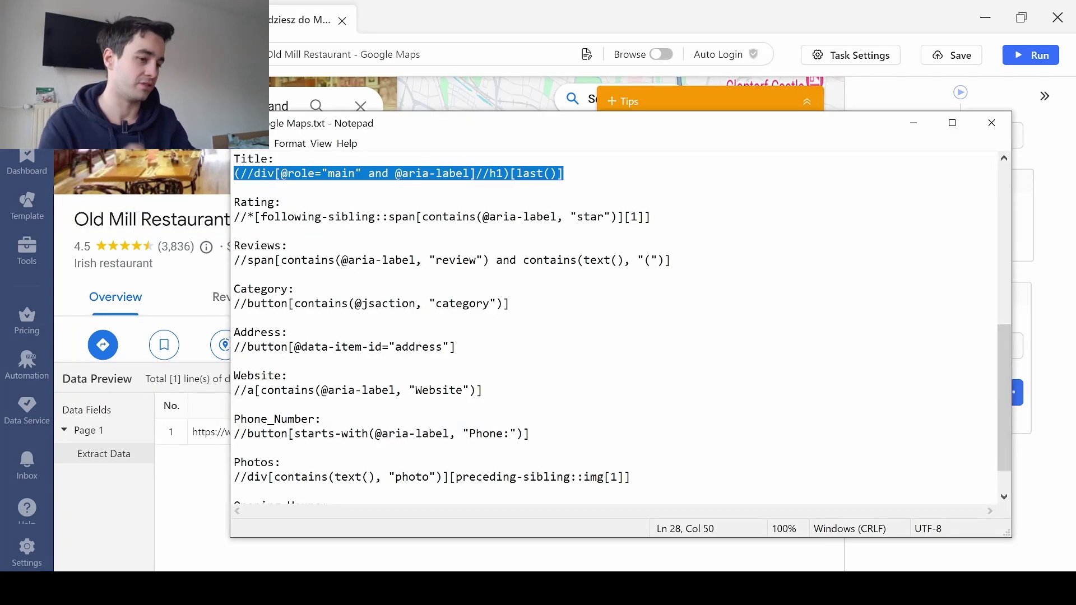
Step: Add Rating and Reviews extraction fields from their XPaths in the notes
scroll(614, 325, down, 1)
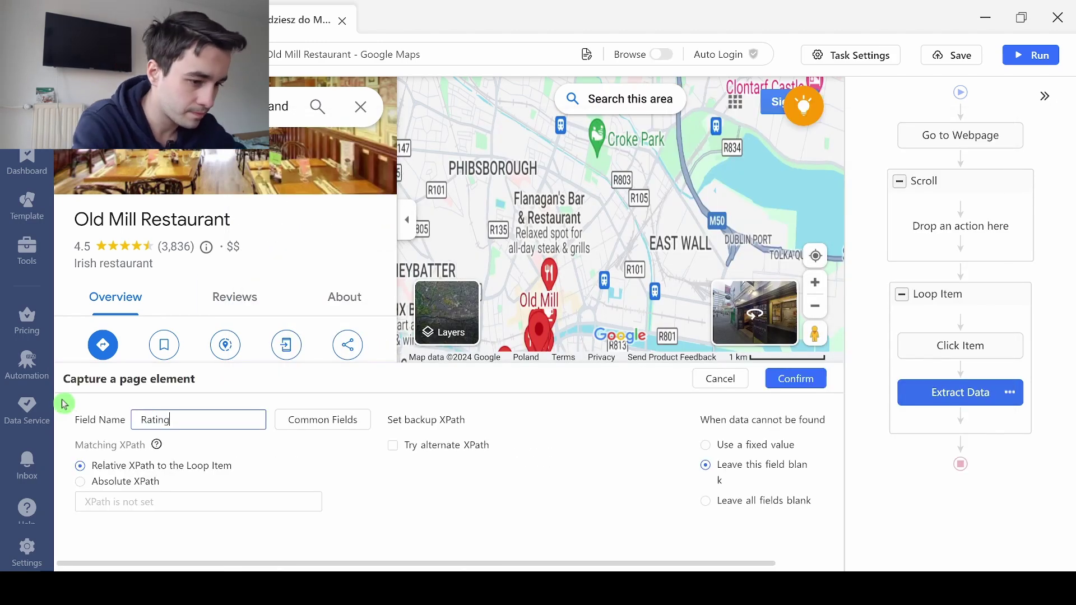
key(ctrl+v)
click(796, 379)
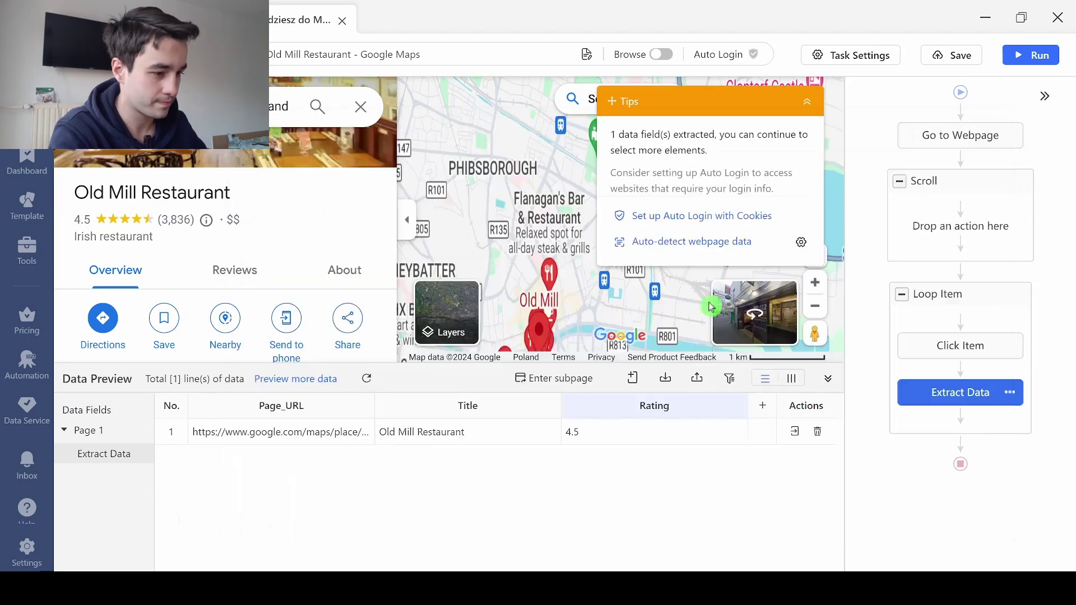
key(ctrl+v)
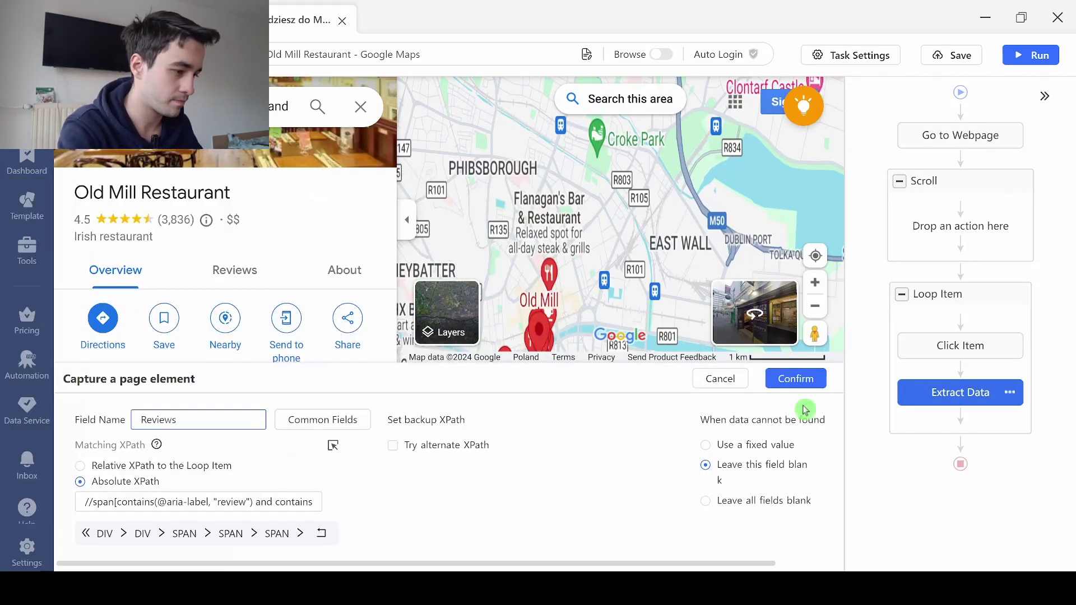
click(796, 378)
Step: Create Category and Address fields as page captures using their pasted XPaths
click(796, 379)
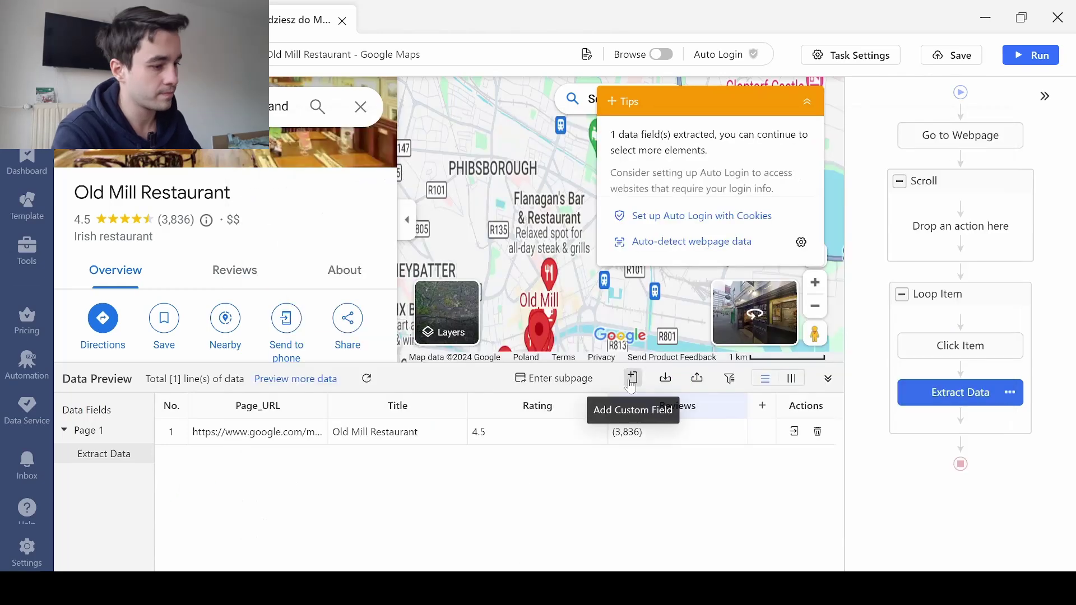
click(629, 377)
key(ctrl+v)
text(Cat)
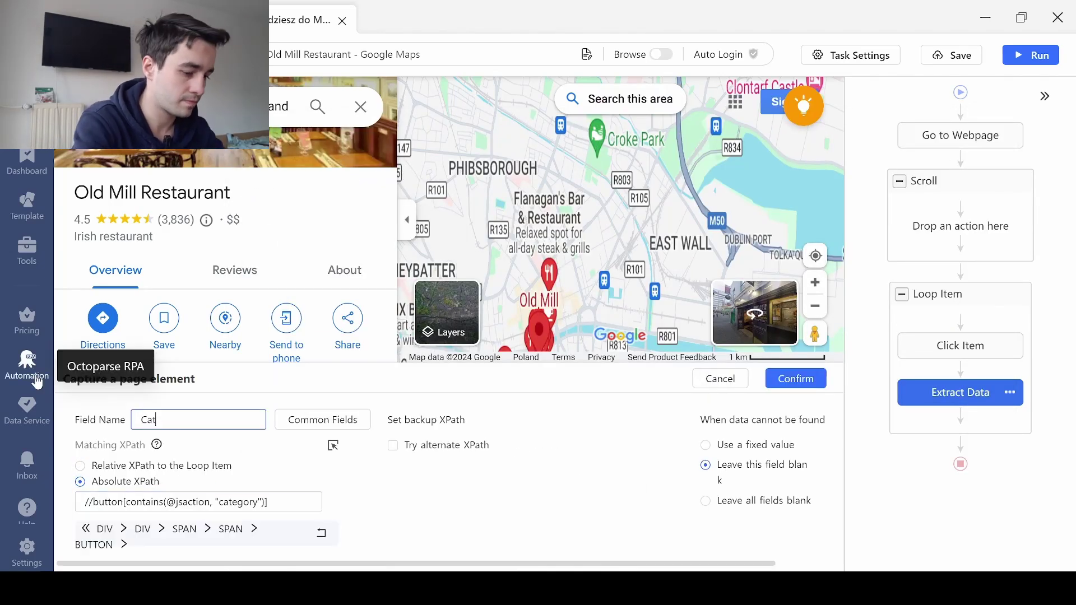
text(egory)
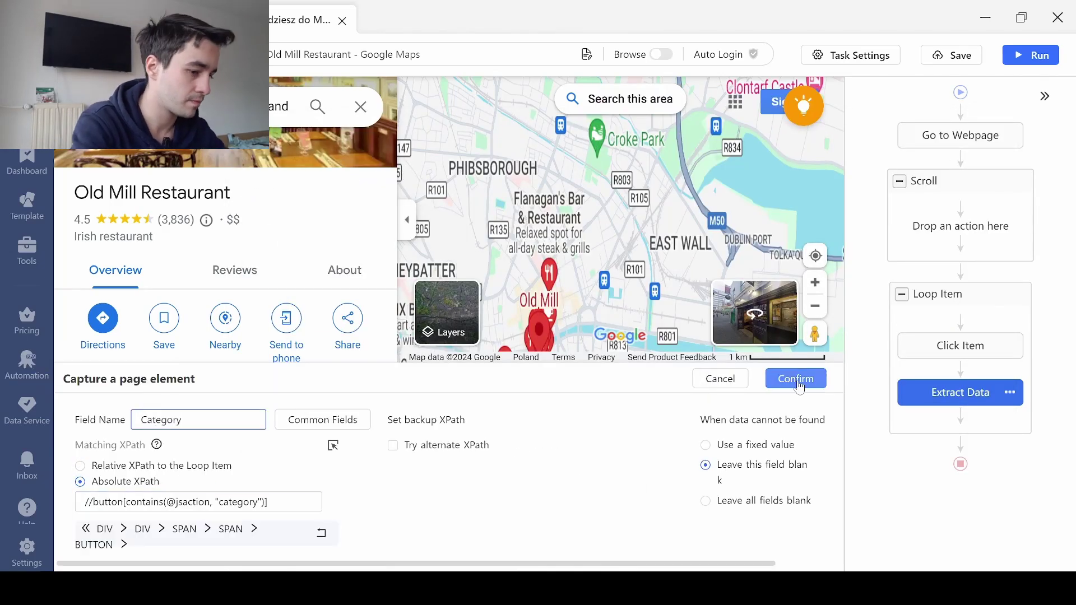
click(795, 379)
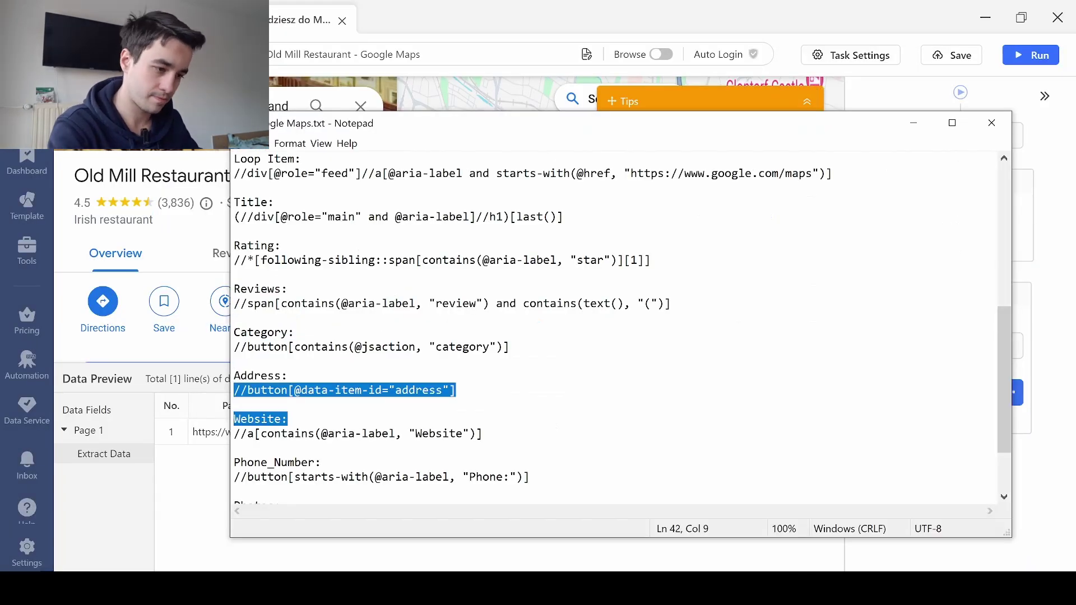
click(632, 377)
click(540, 403)
key(ctrl+v)
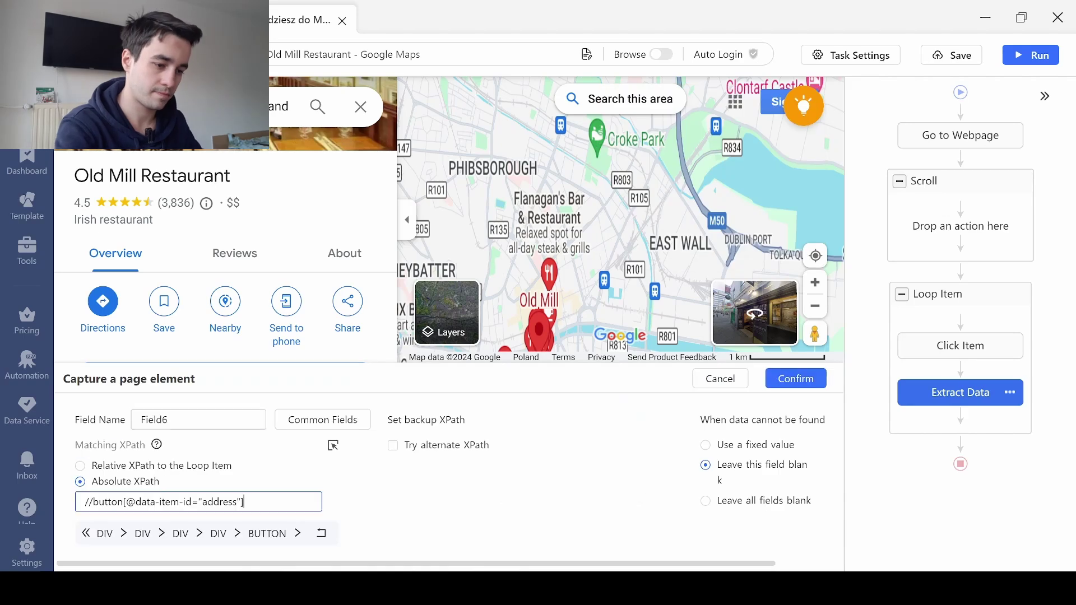
text(Address)
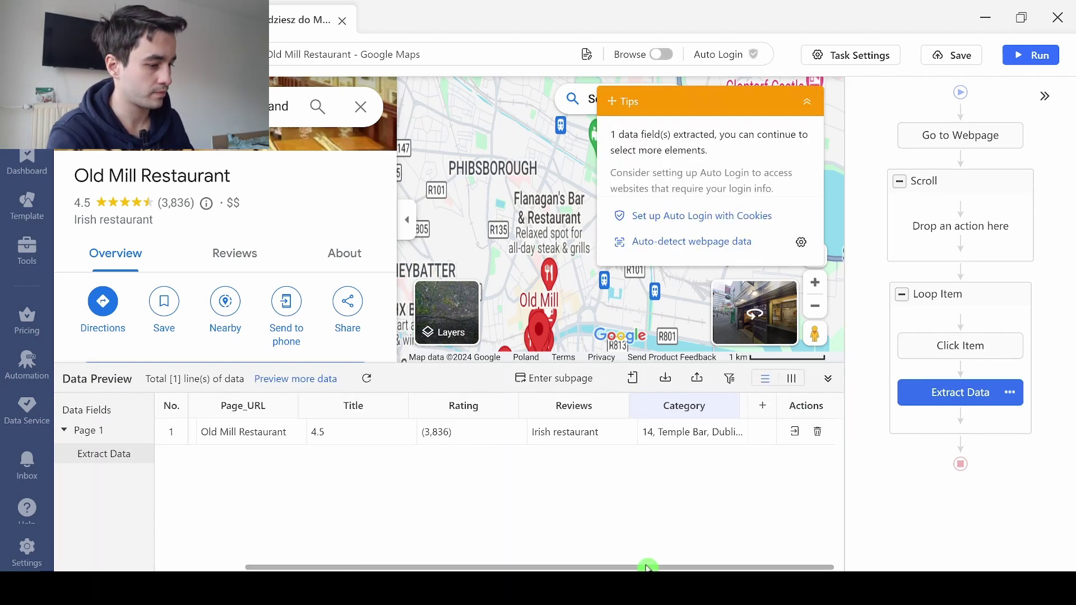
Step: Add Website and Phone_Number fields by absolute XPath, and paste the Photos XPath
click(632, 377)
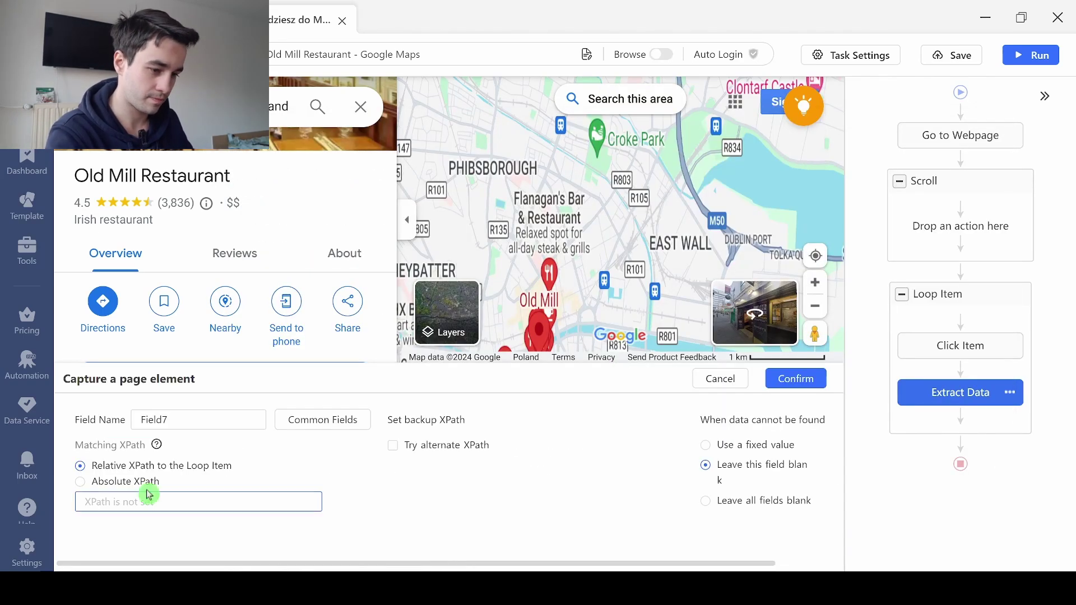
key(ctrl+v)
text(Website)
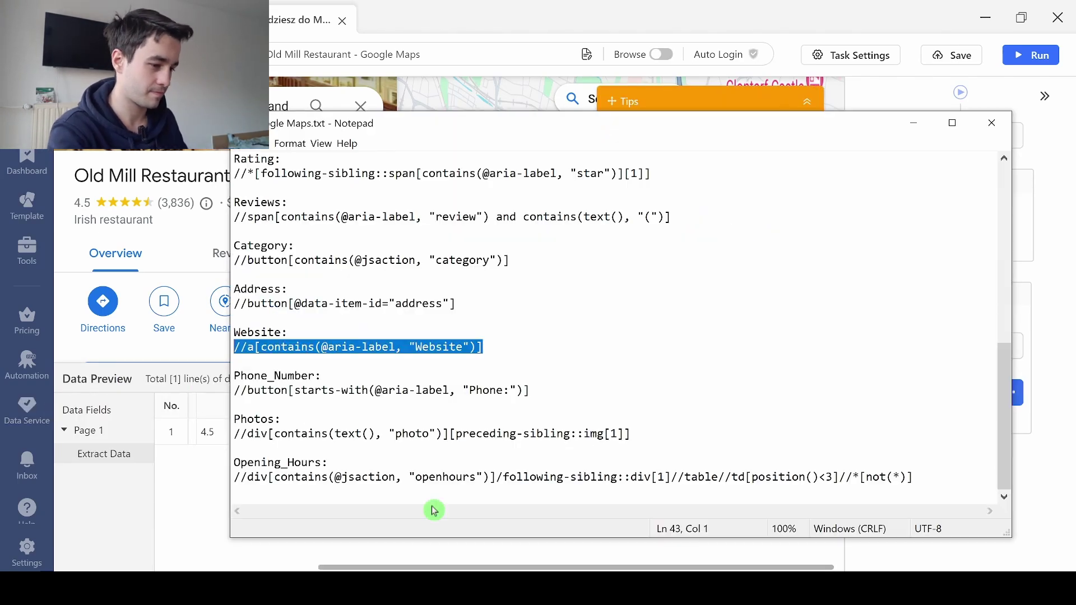
drag(234, 391, 529, 391)
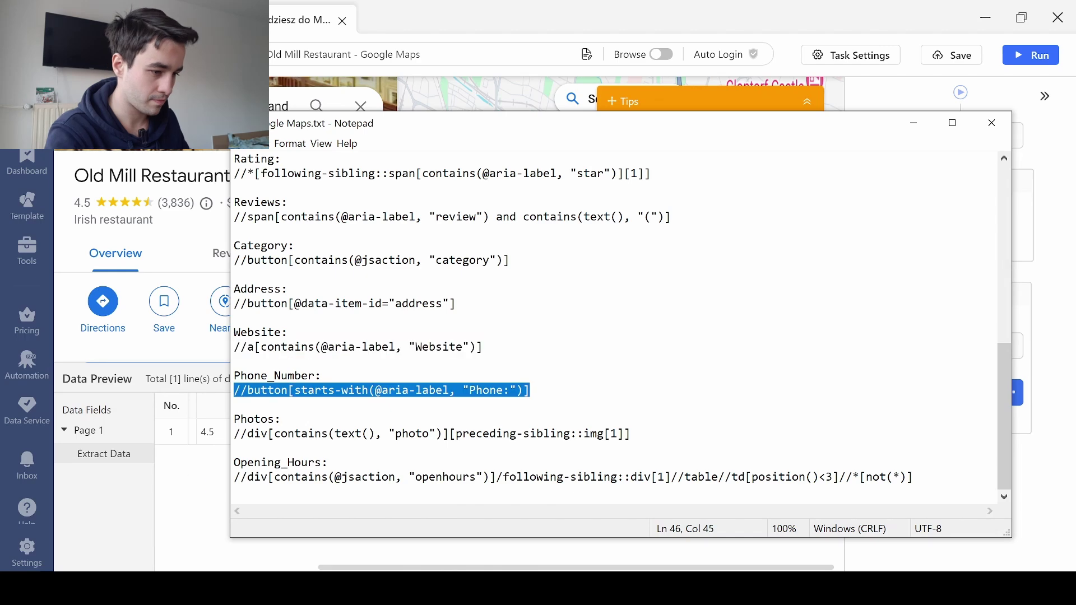
text(//button[starts-with(@aria-label, "Phone:")])
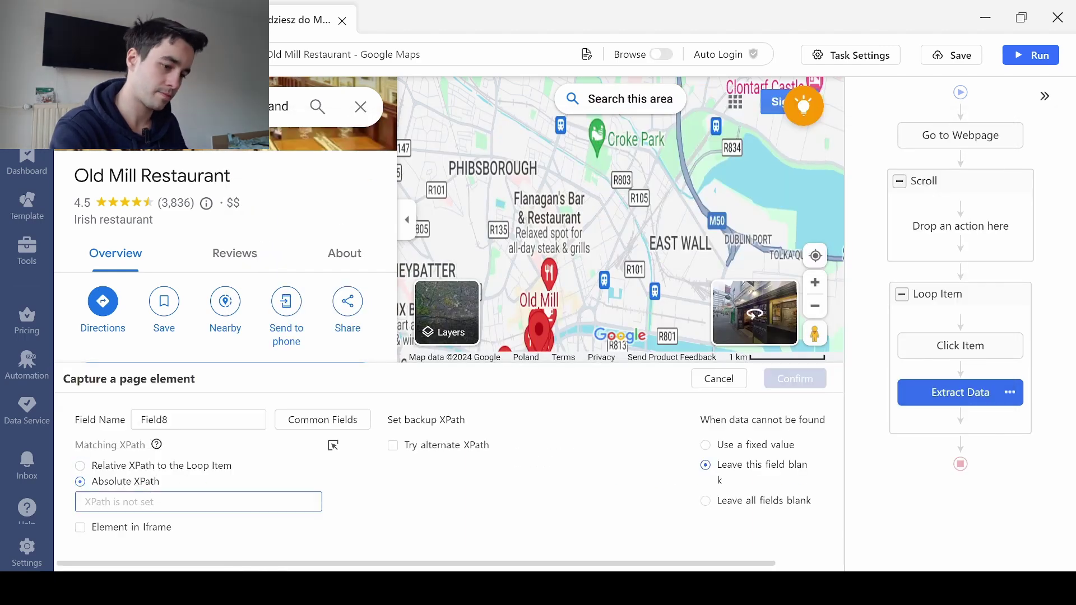
text(Phon)
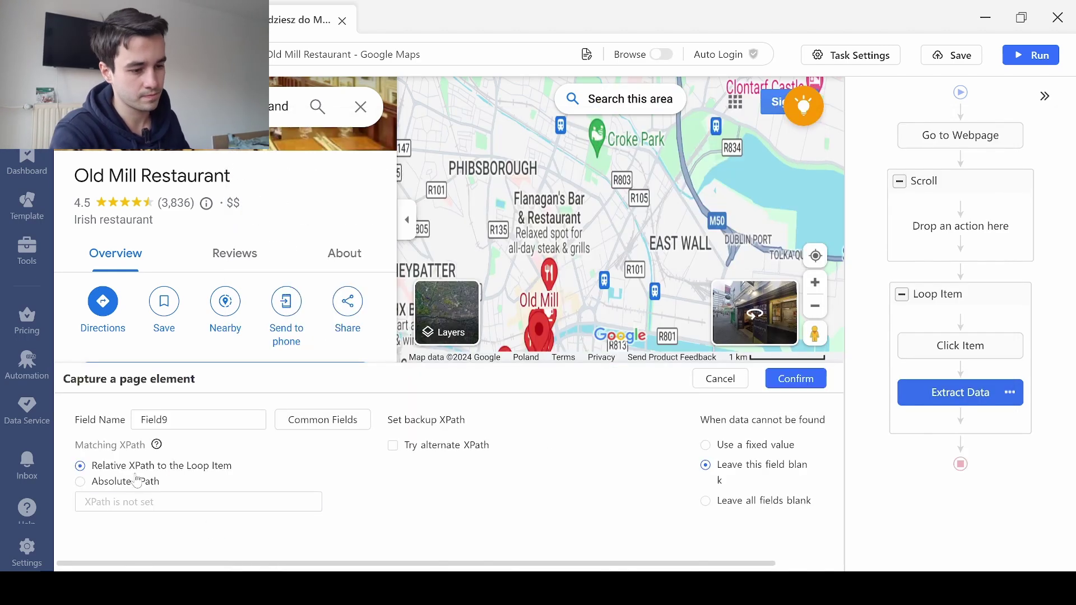
text(//div[contains(text(), "photo")][preceding-sibling::img[1]])
Step: Name and confirm the Photos field, then add a Trim spaces cleaning step to Address
text(P)
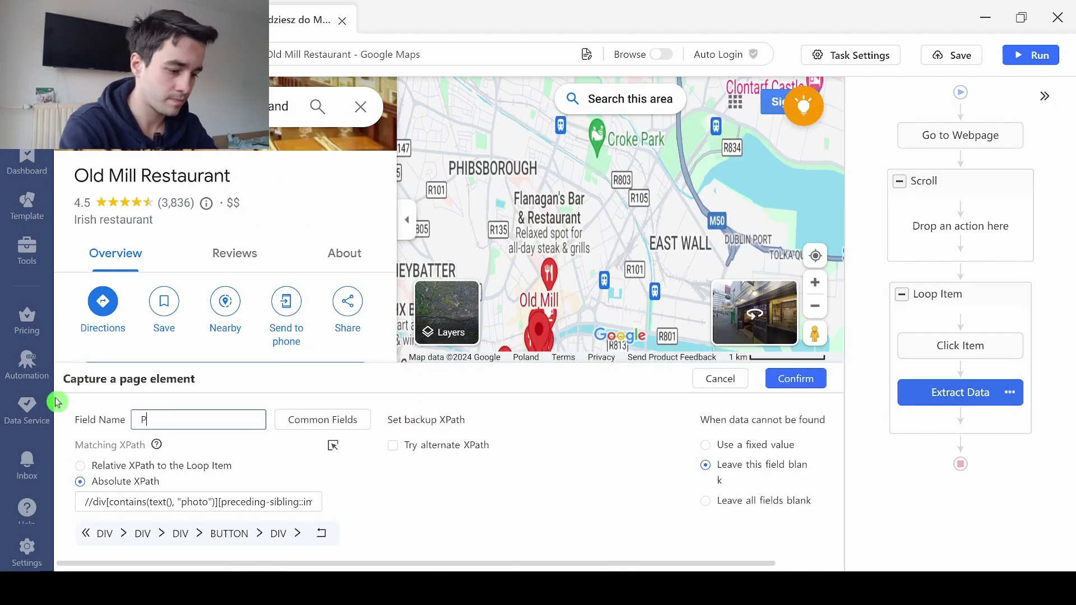
text(hotos)
click(796, 378)
click(620, 405)
click(567, 285)
click(130, 419)
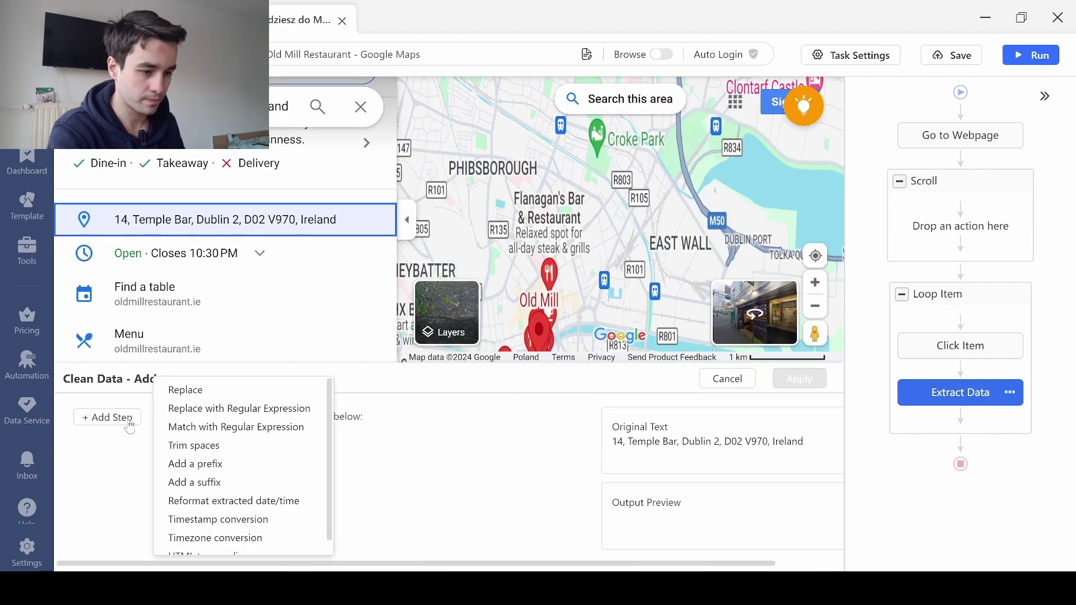
click(194, 445)
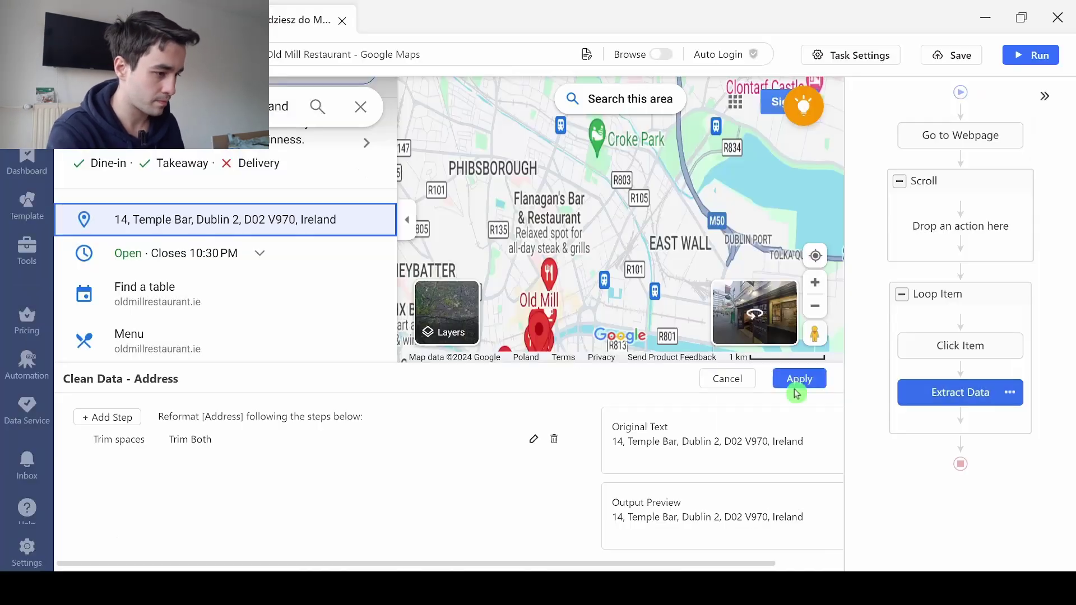
Step: Apply Trim spaces cleaning to the Website, Phone_Number and Photos fields
click(799, 378)
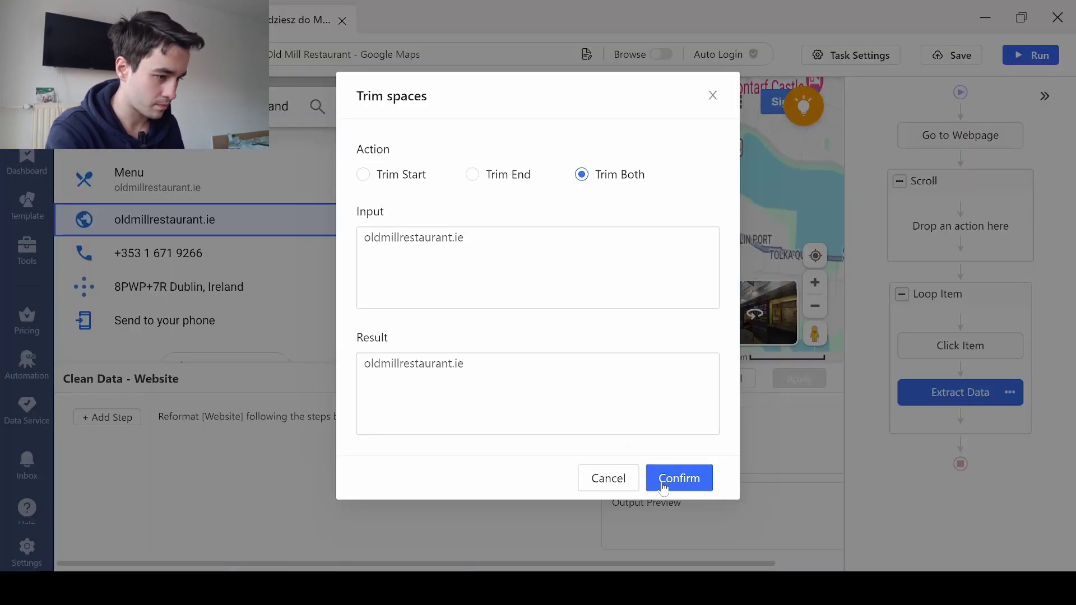
click(663, 479)
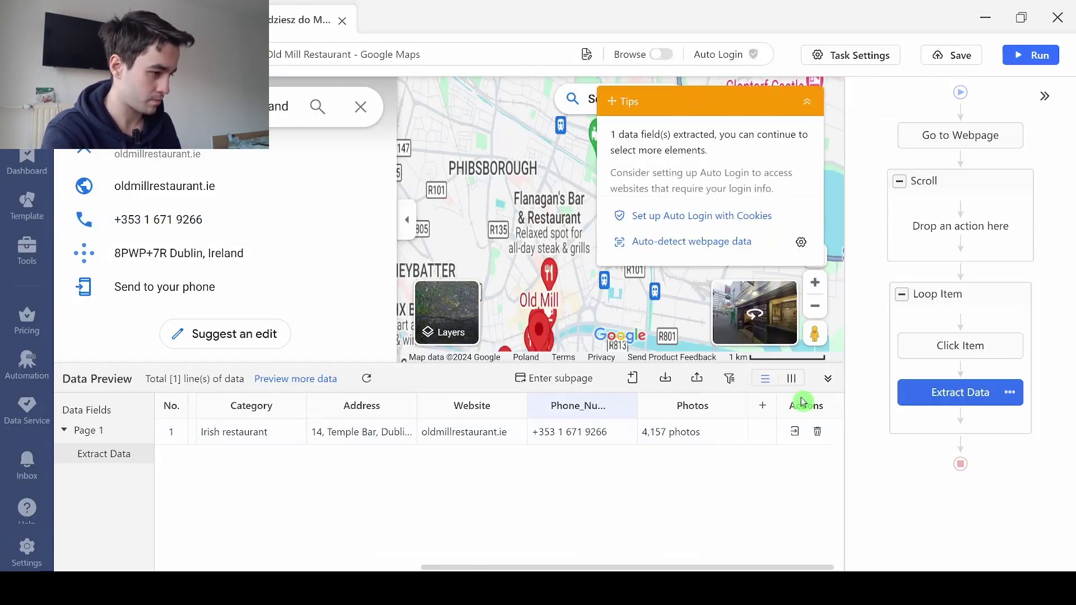
click(738, 406)
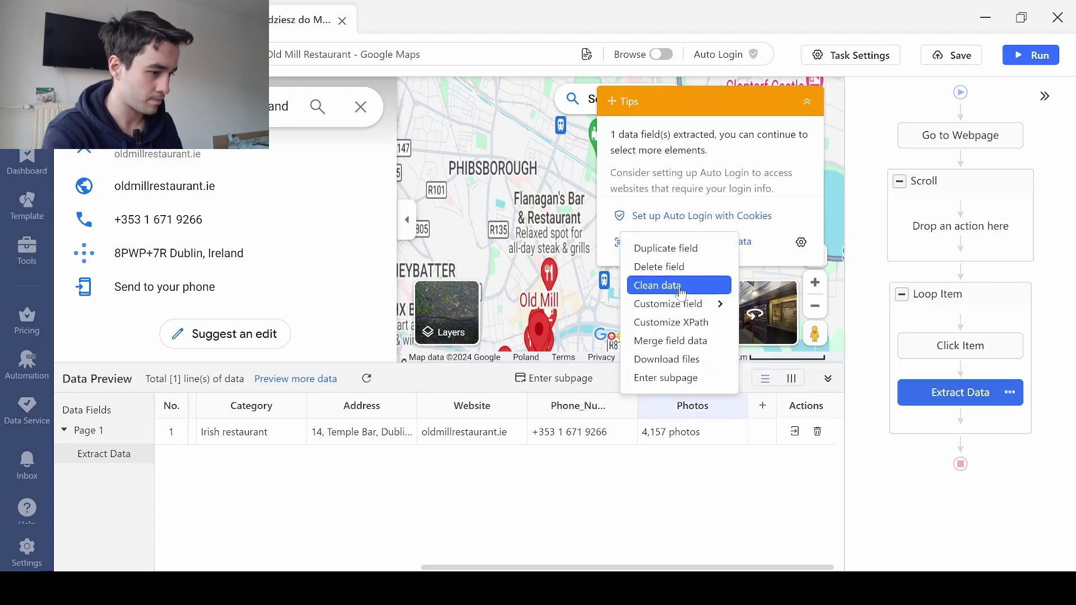
click(680, 285)
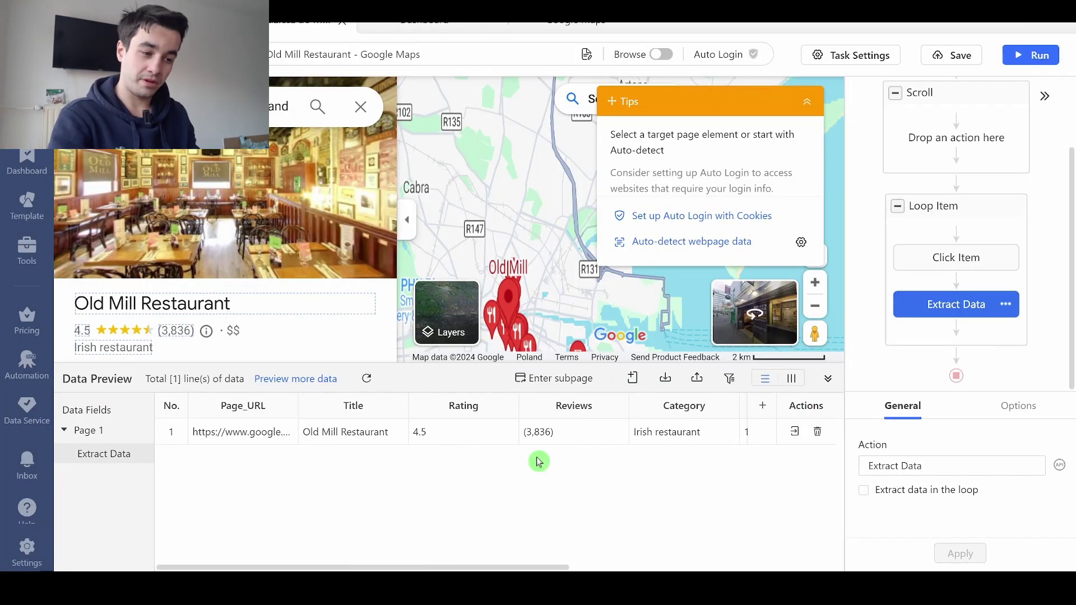
scroll(538, 462, right, 3)
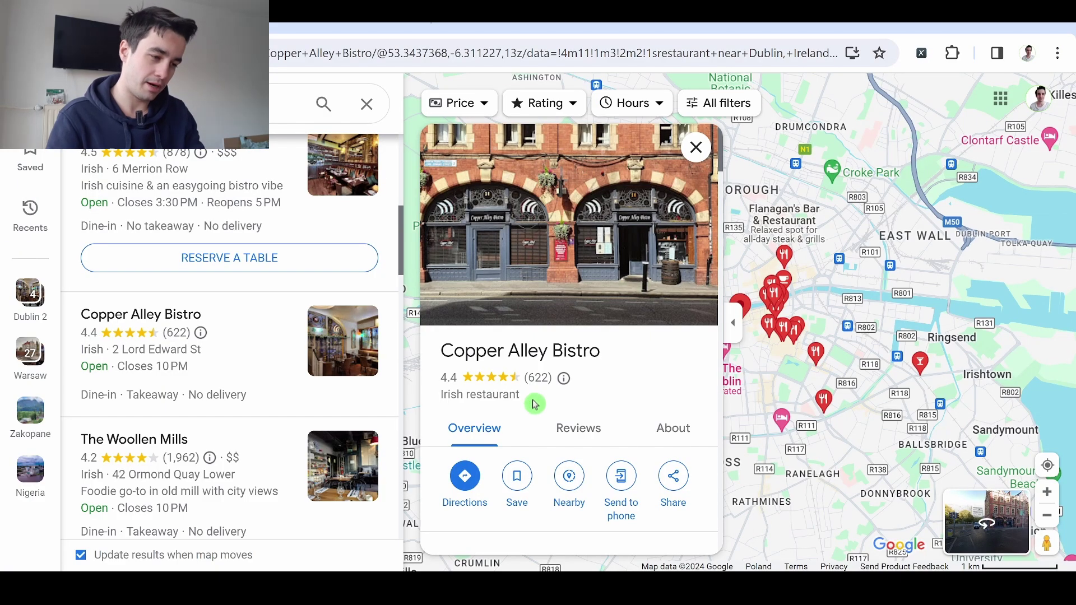
Step: Bring up Copper Alley Bistro's details and show the XPath Helper query bar
scroll(534, 403, down, 5)
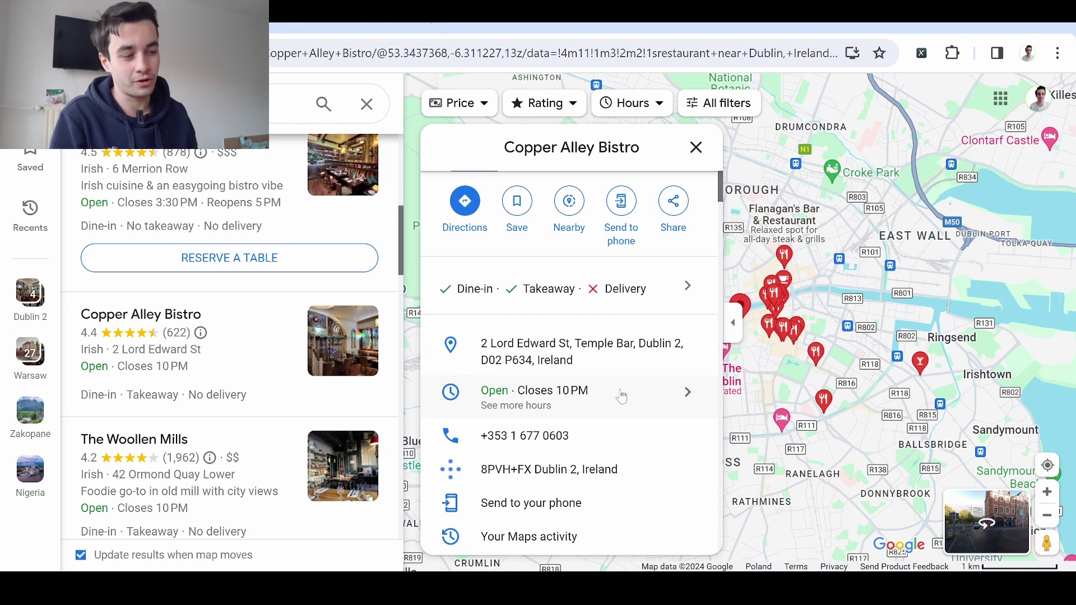
click(934, 56)
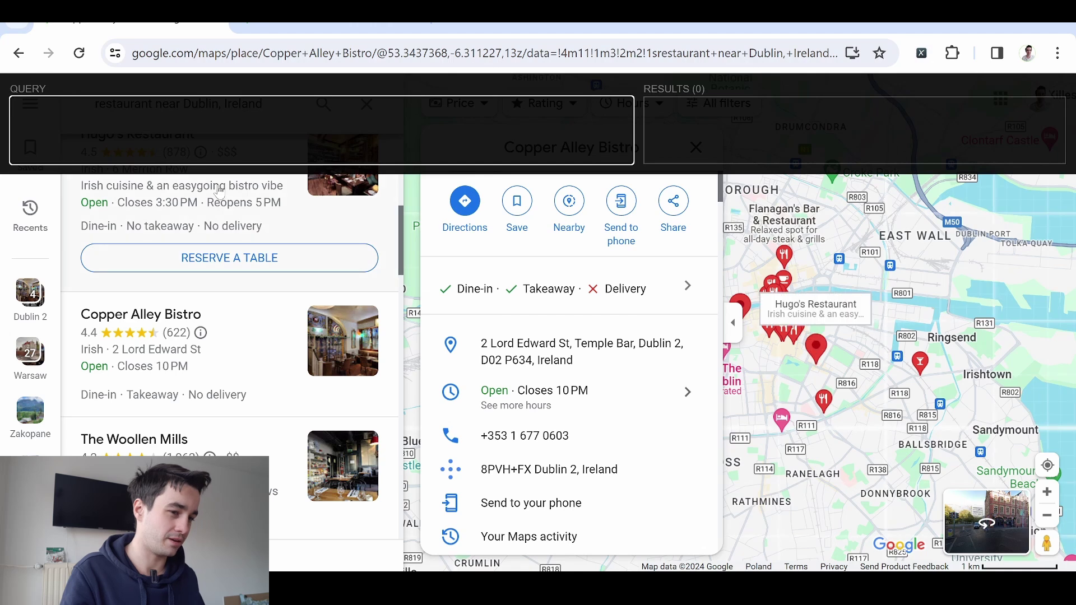
Step: Copy the Opening_Hours XPath line from the Notepad notes
key(alt+Tab)
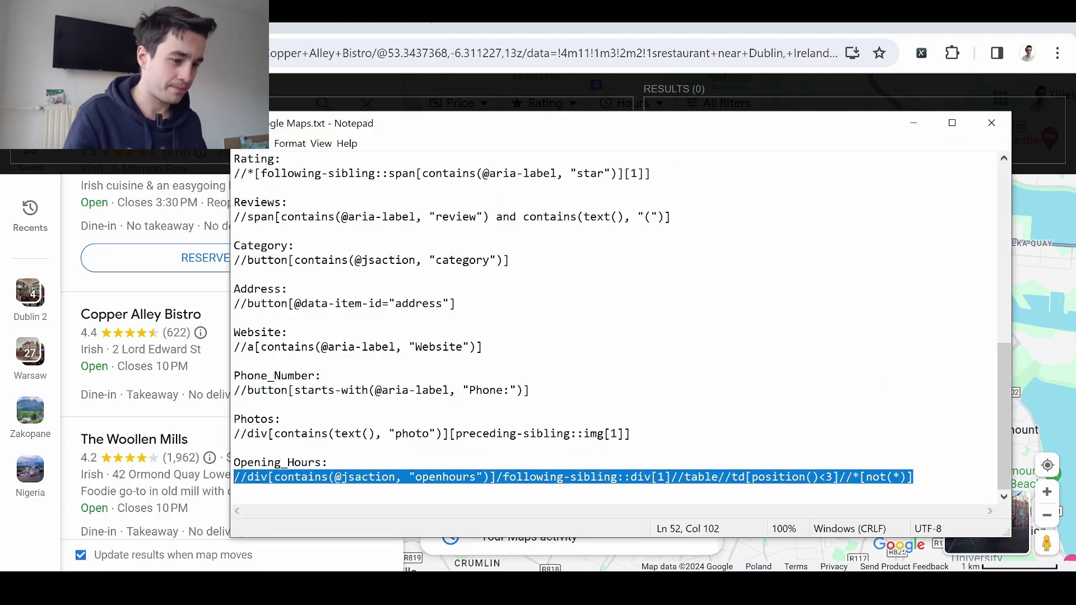
click(235, 491)
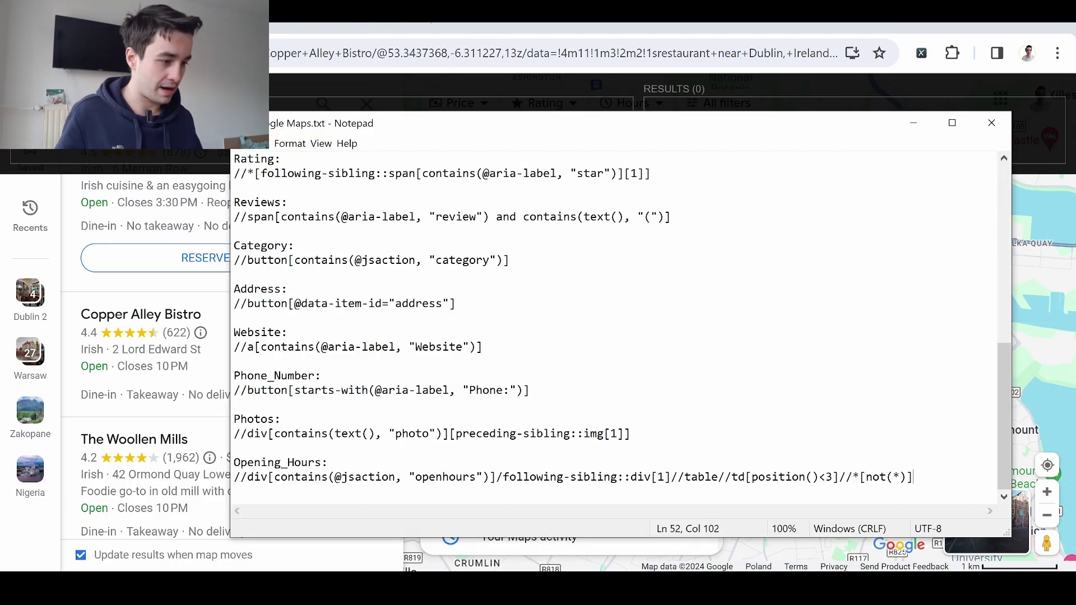
drag(913, 477, 217, 486)
key(ctrl+c)
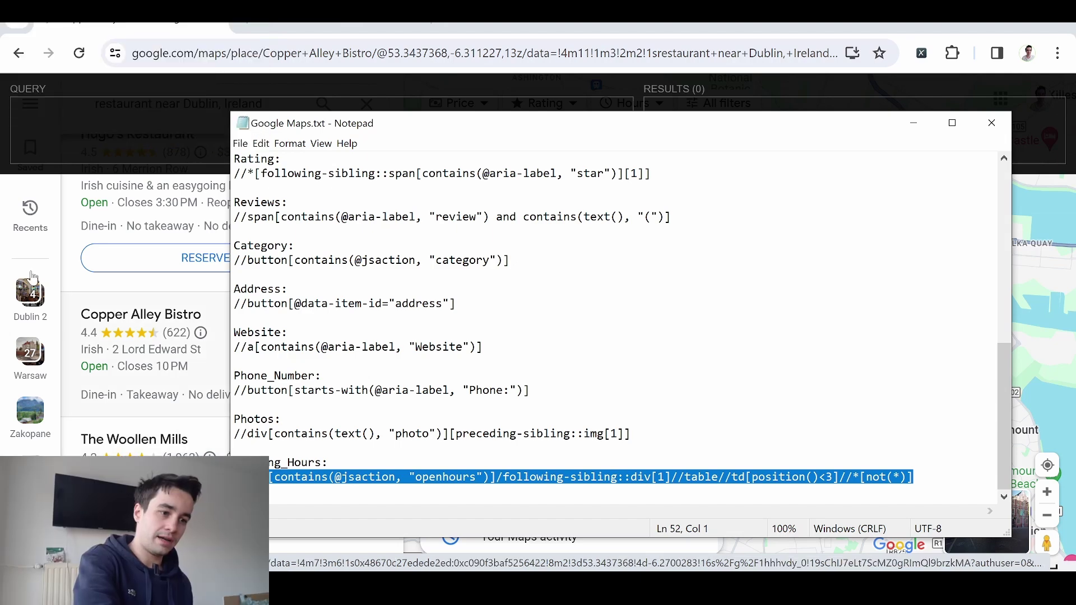
key(alt+Tab)
Step: Test the Opening_Hours XPath in XPath Helper against the full weekly hours, matching 56 results
key(ctrl+v)
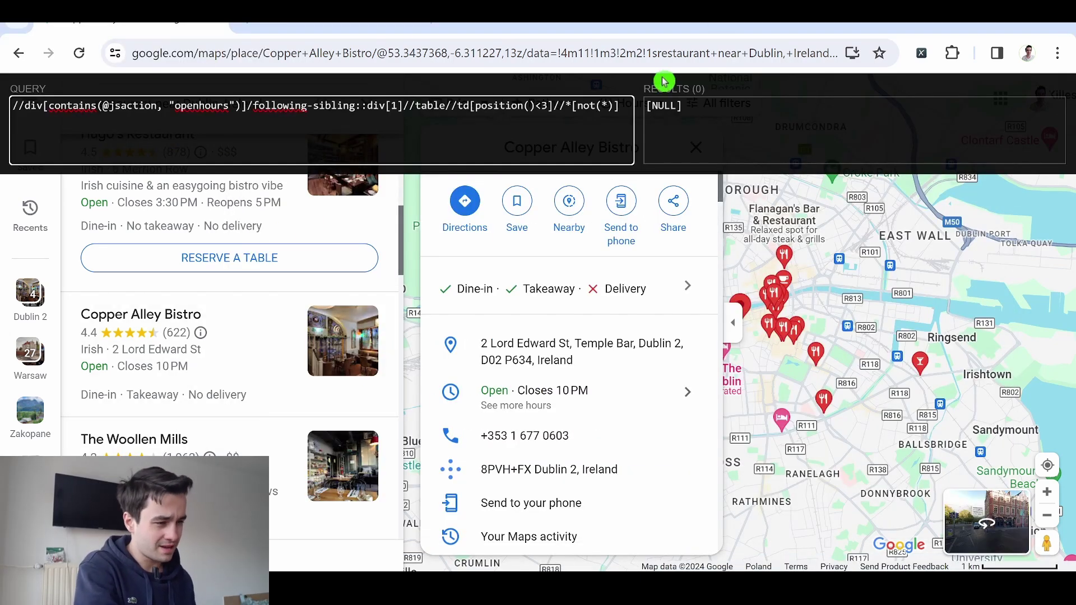
click(672, 399)
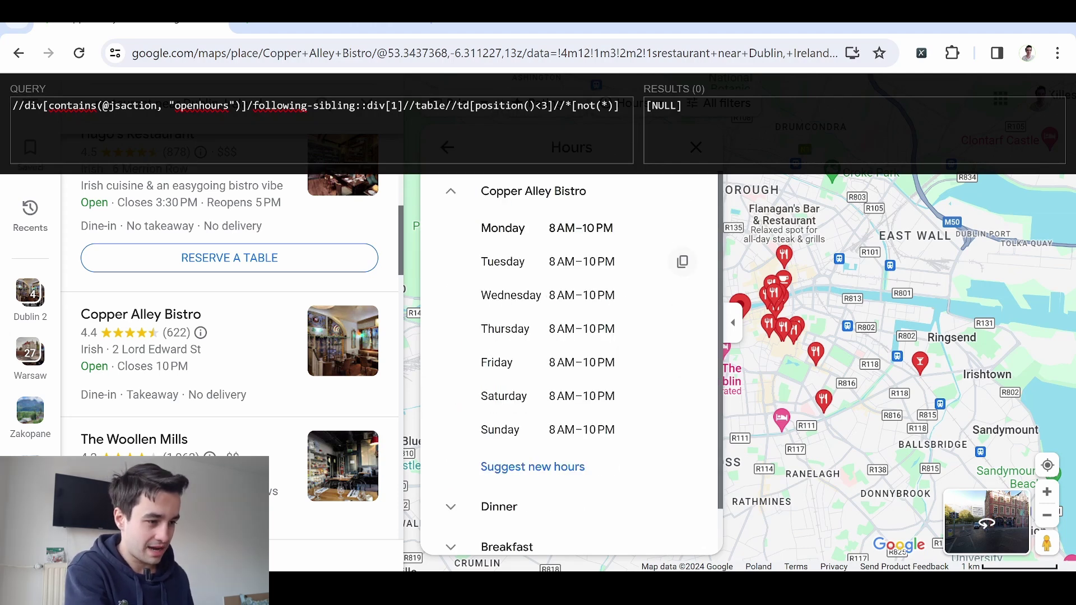
click(392, 106)
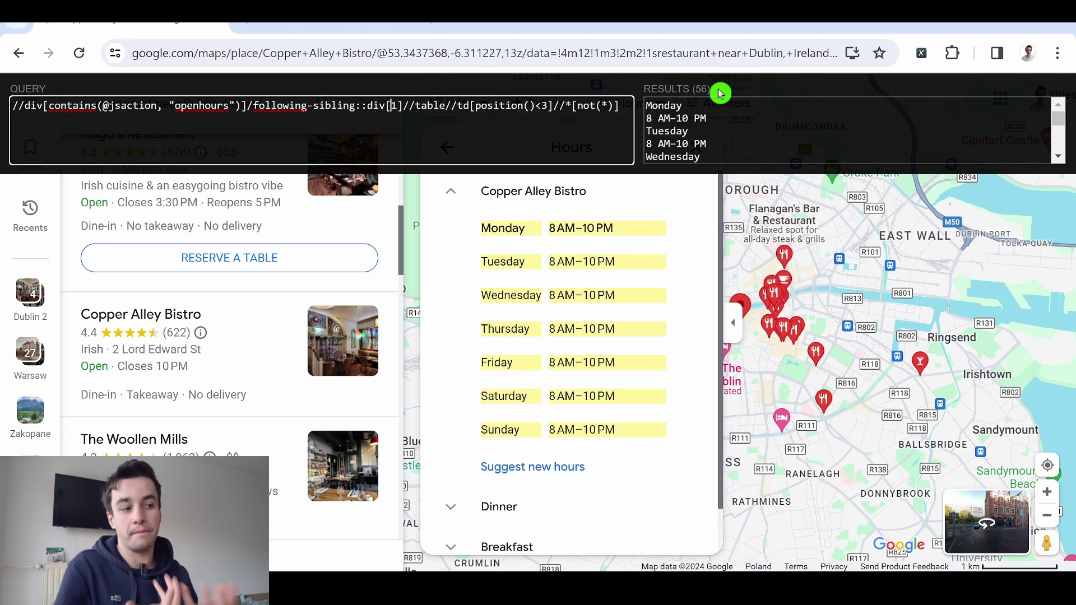
key(ctrl+a)
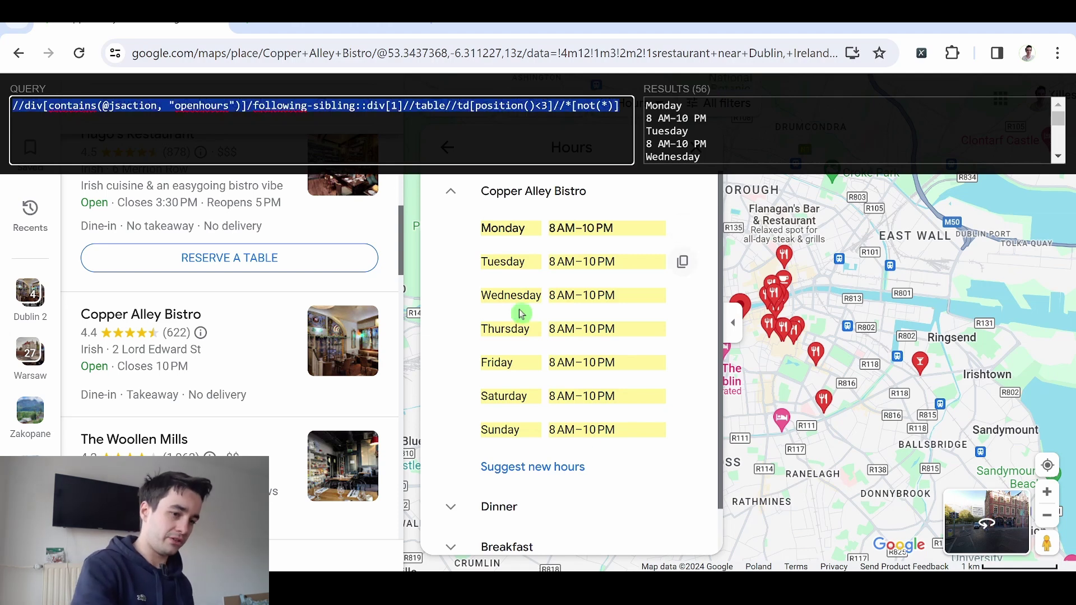
key(alt+Tab)
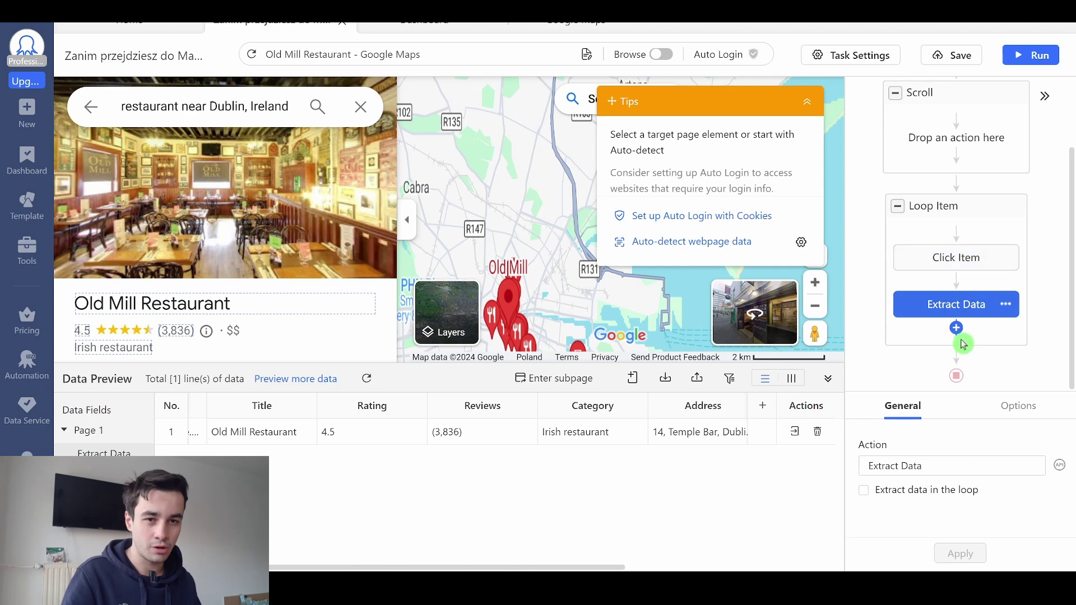
Step: Add a Loop after Extract Data as a Variable List using the opening-hours XPath
click(954, 372)
click(1006, 429)
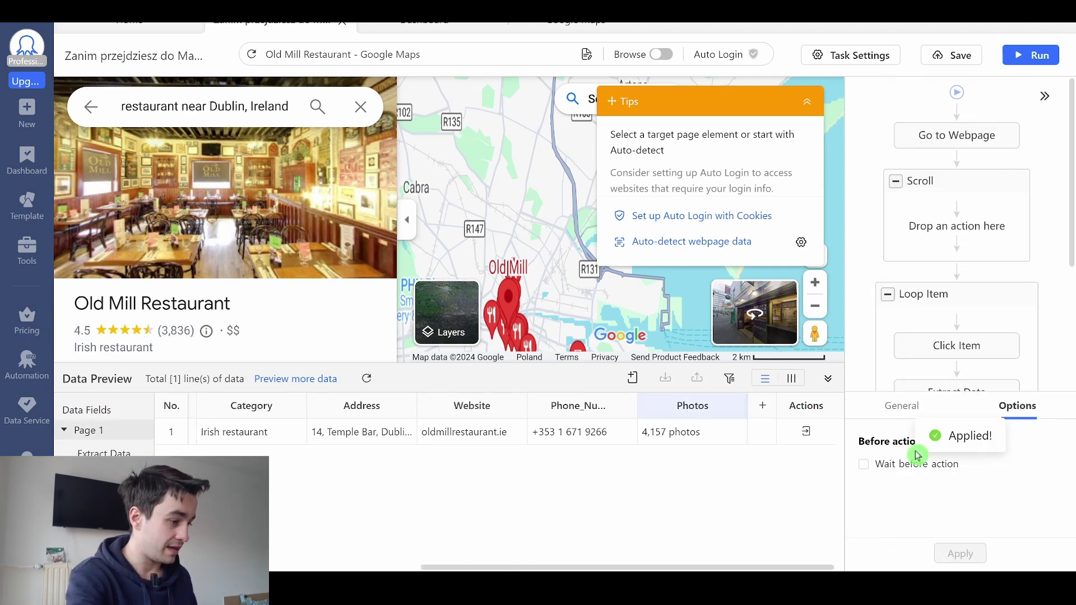
click(862, 464)
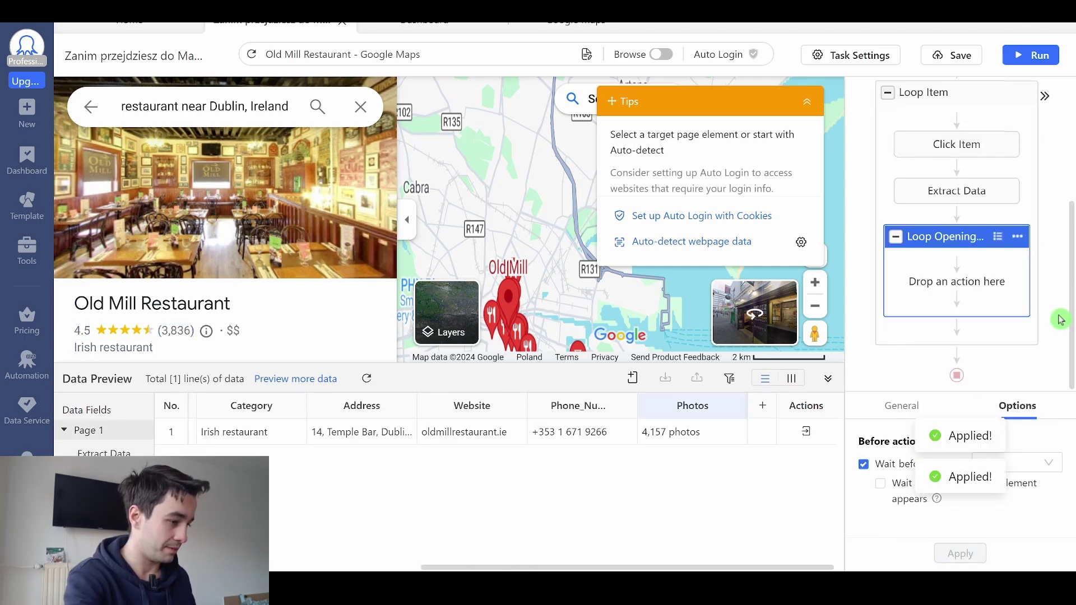
click(896, 440)
click(925, 493)
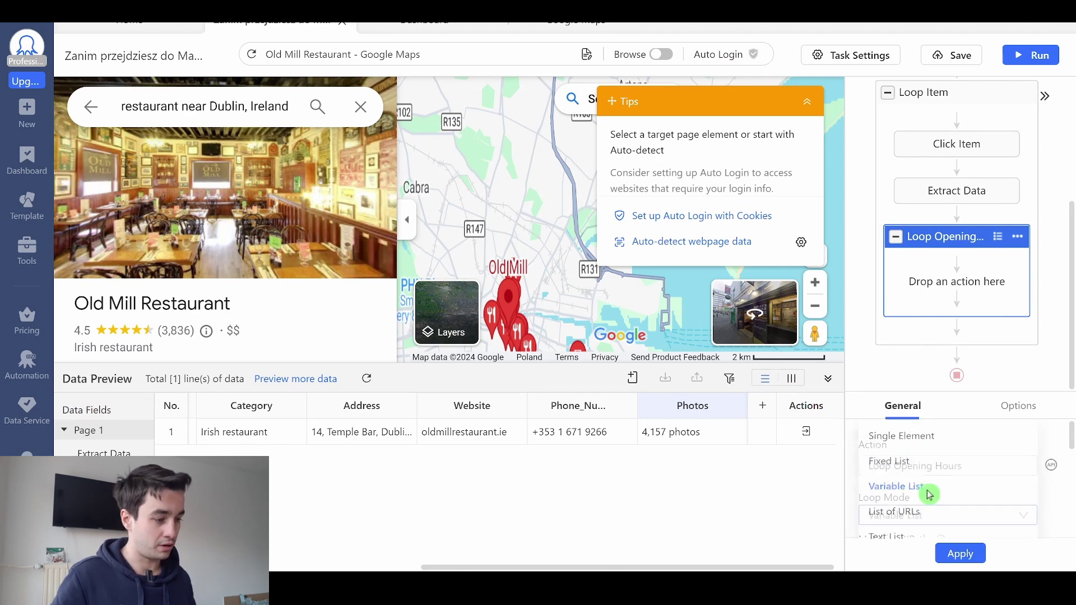
key(ctrl+v)
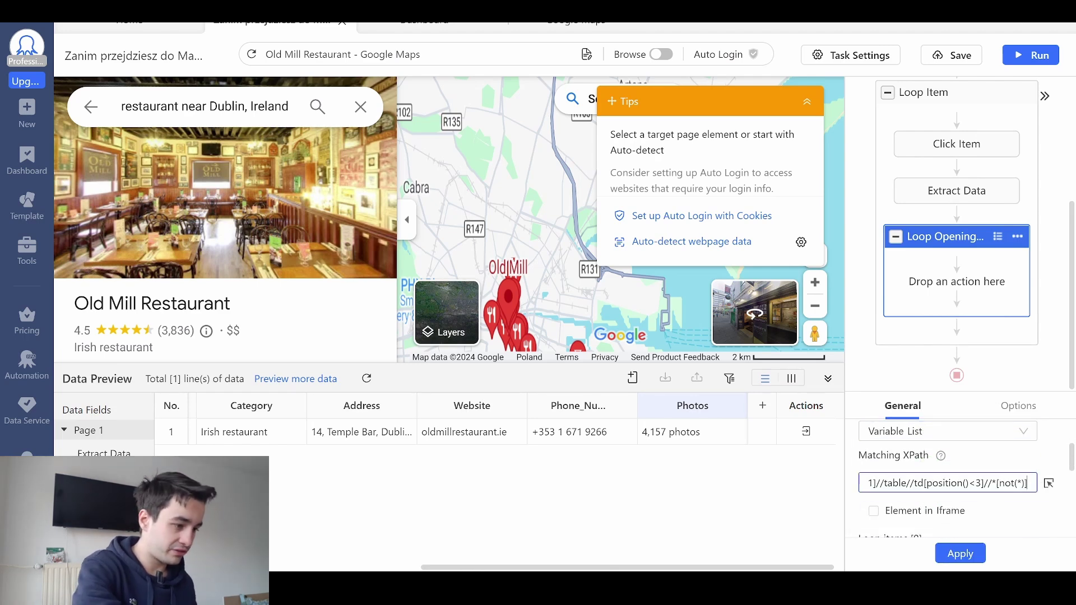
click(964, 550)
click(973, 321)
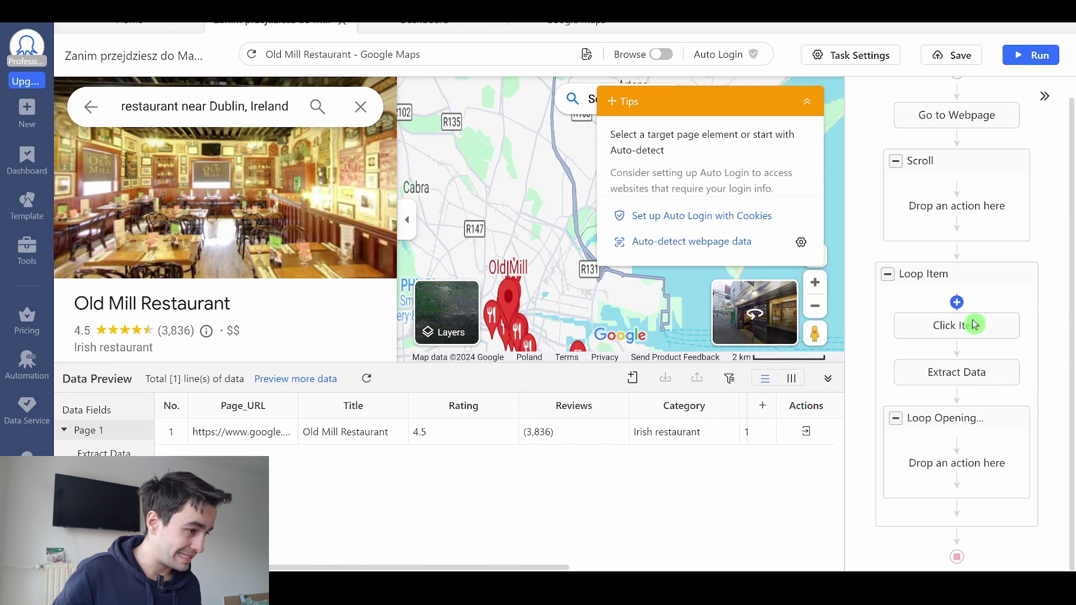
Step: Check the Loop Opening Hours step's 14 loop items, starting with Monday
click(965, 415)
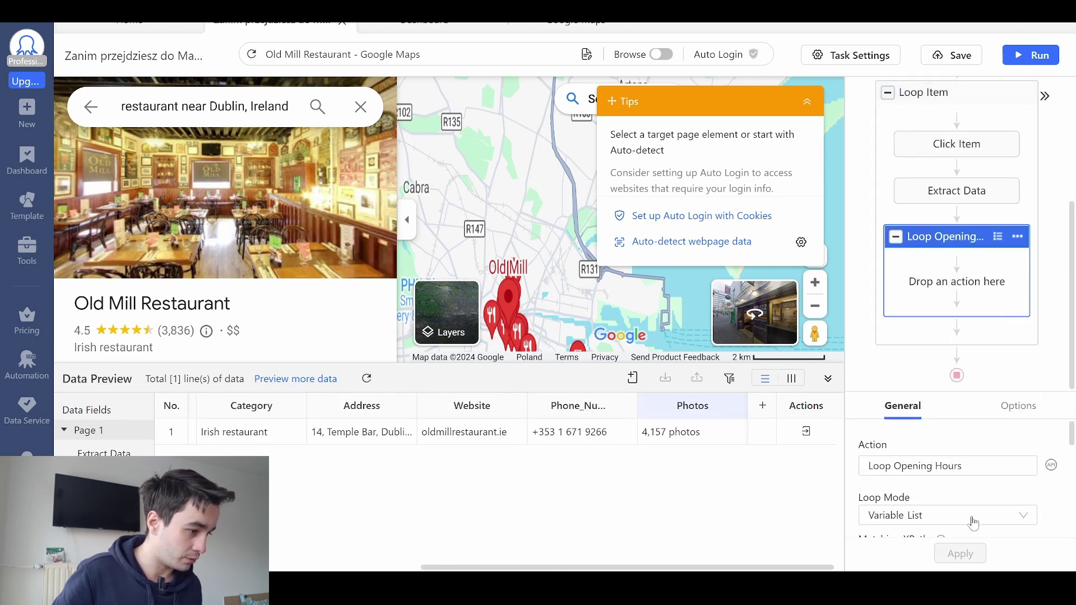
scroll(970, 513, down, 6)
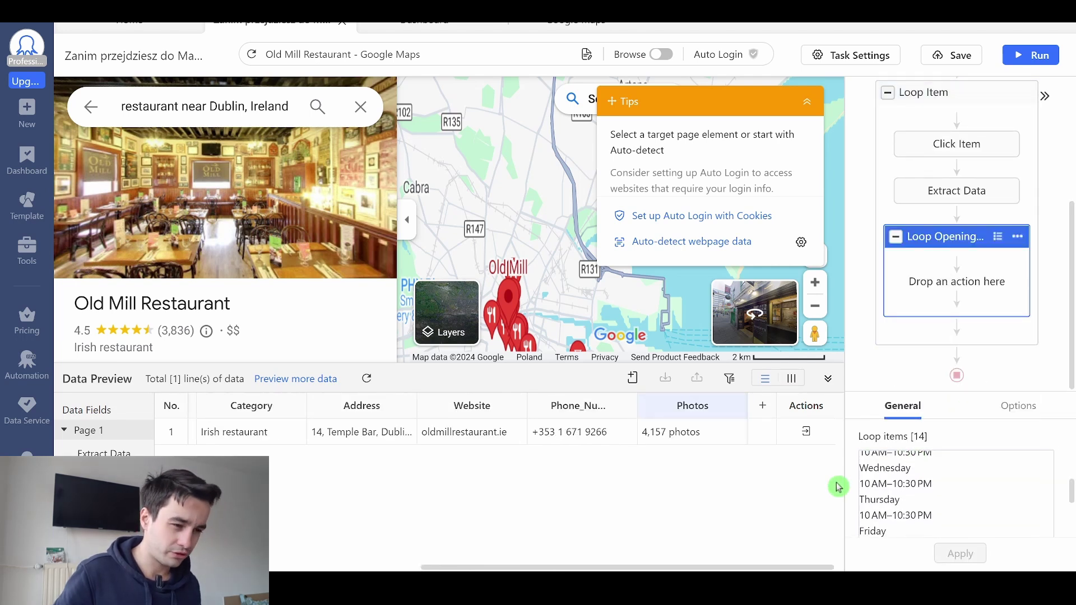
click(924, 482)
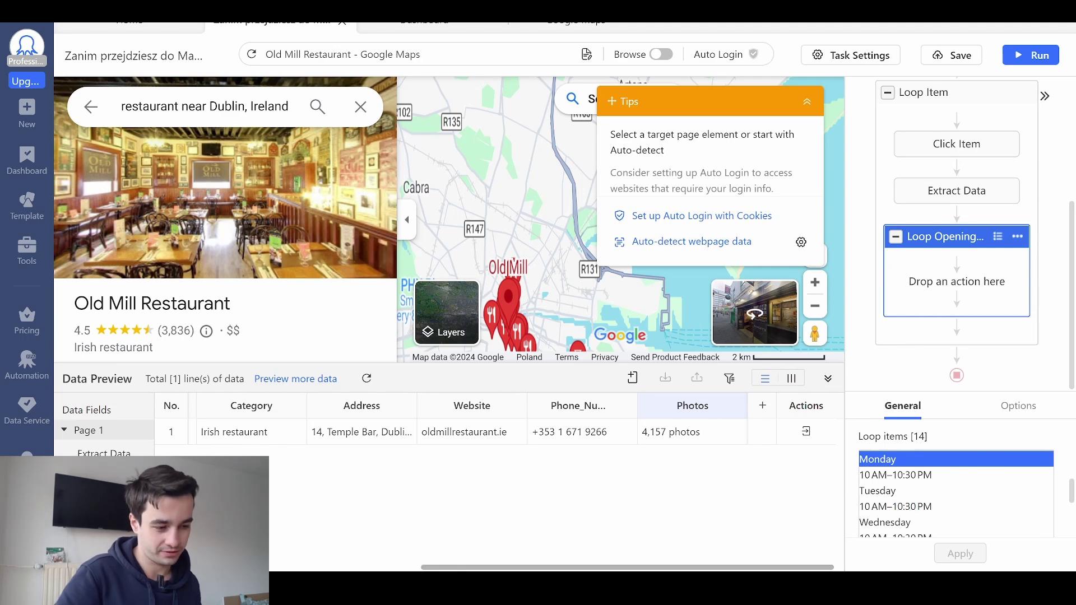
click(957, 268)
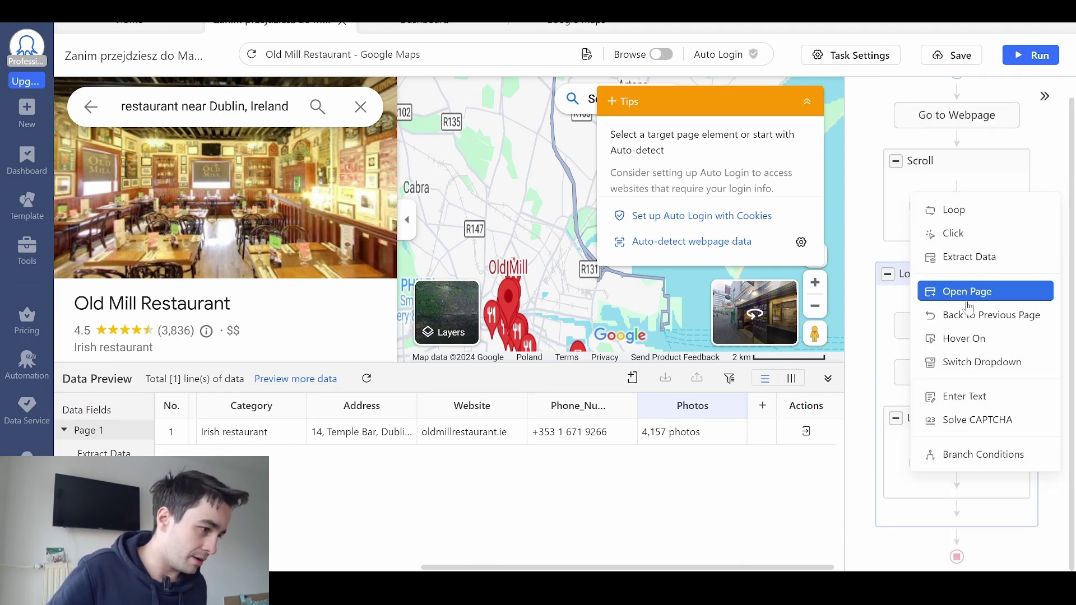
Step: Add an Extract Opening Hours step inside the loop capturing the Opening_Hours field
click(969, 258)
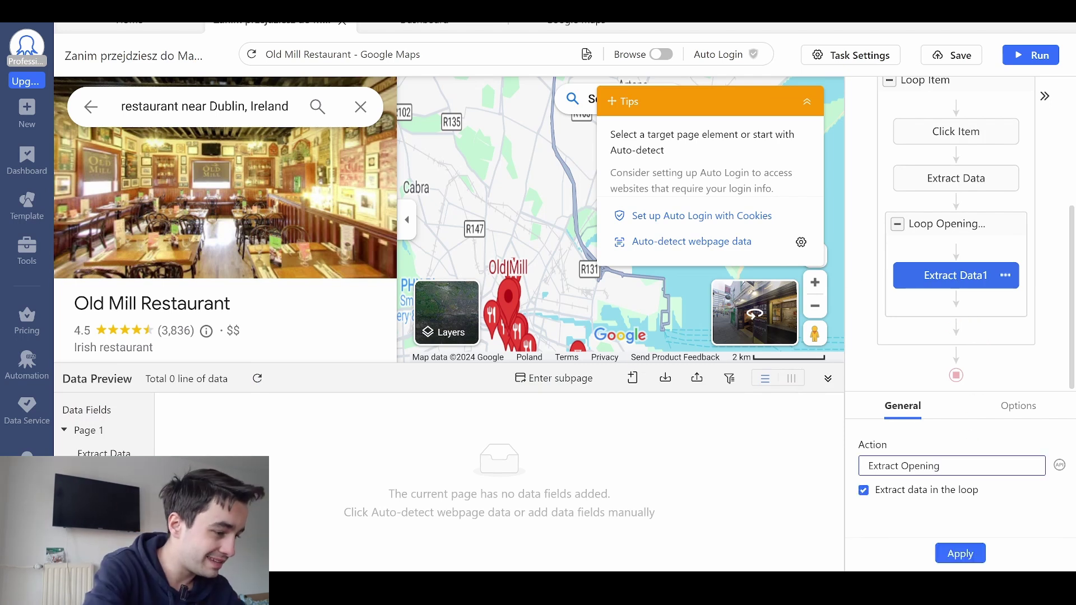
text(Hours)
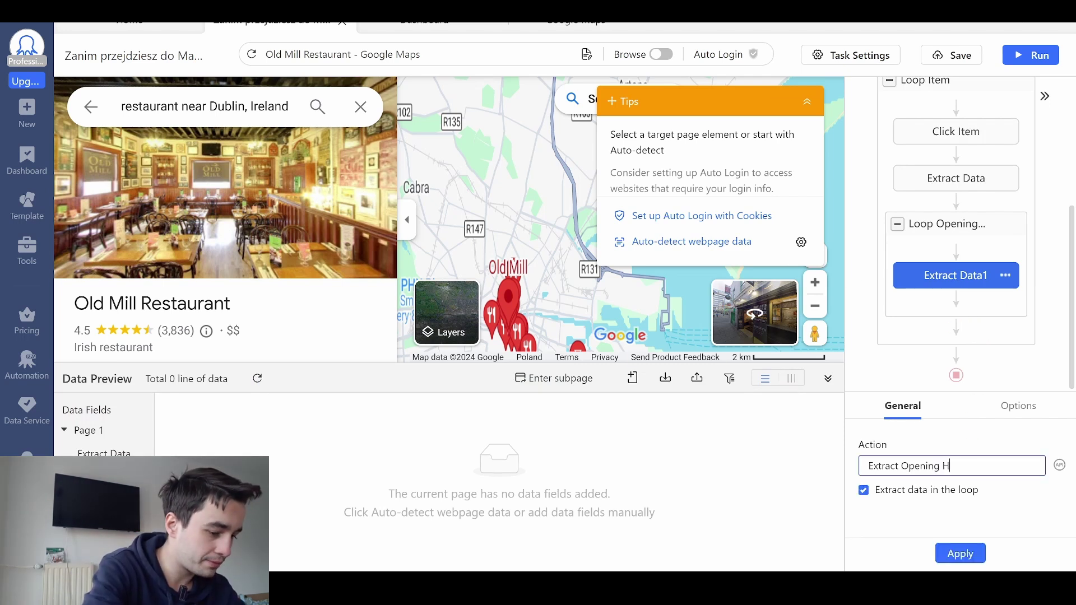
click(949, 541)
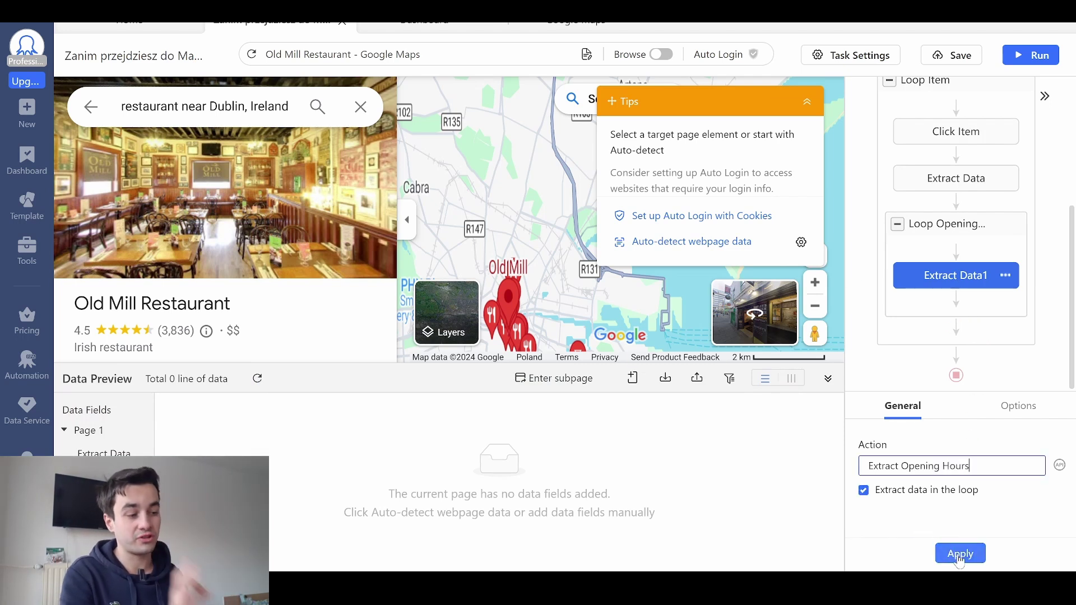
click(633, 379)
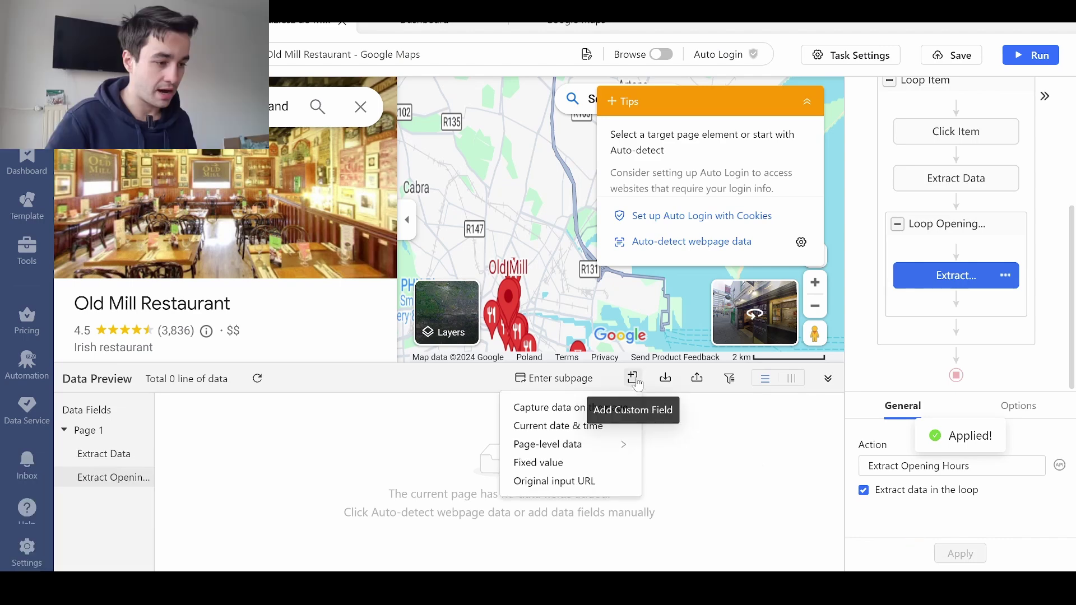
click(581, 411)
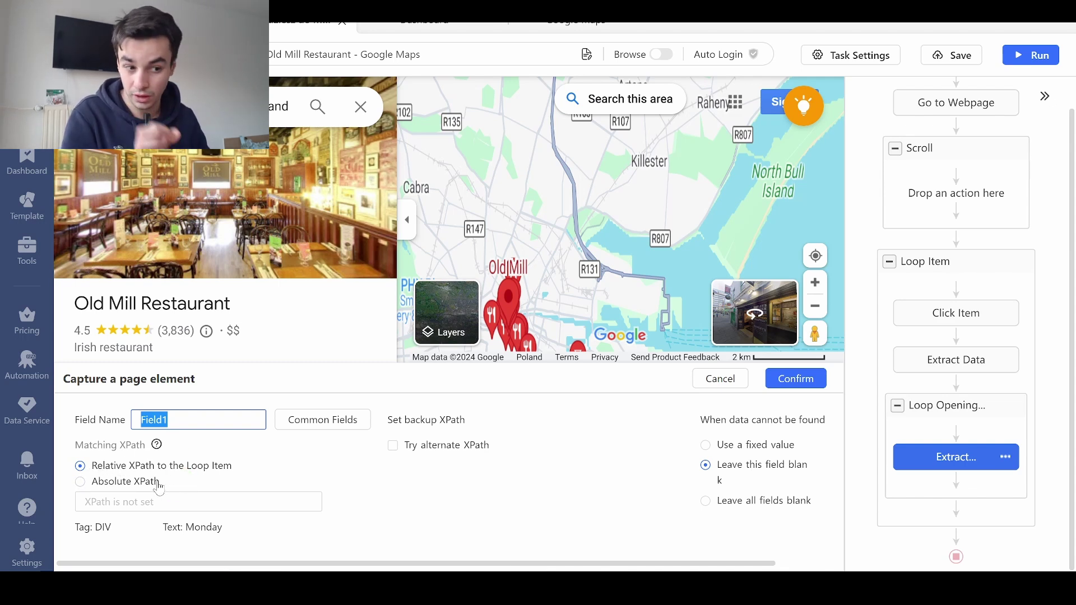
click(183, 482)
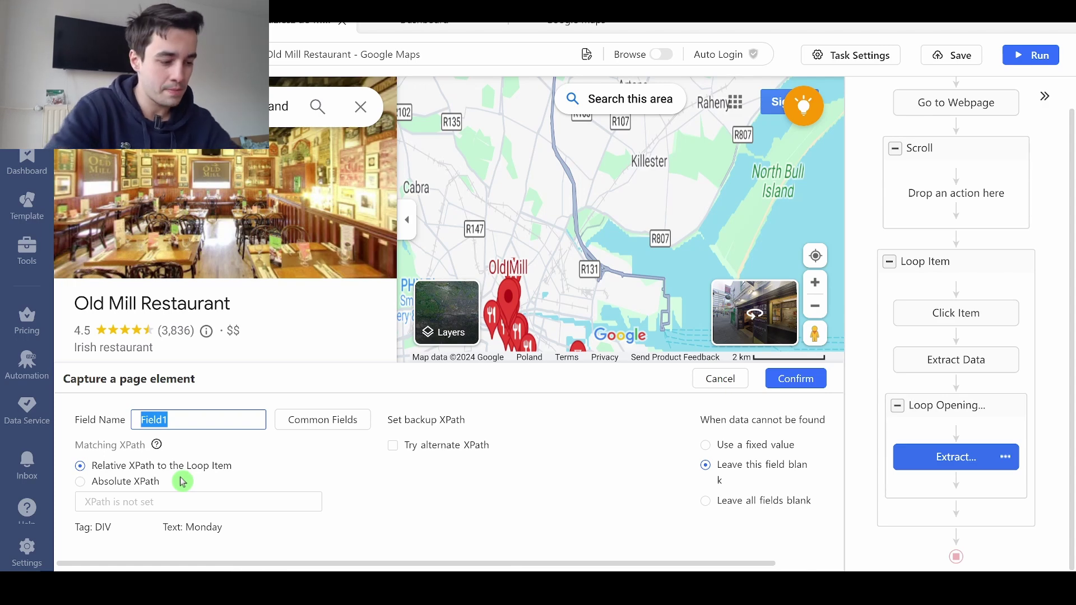
click(790, 380)
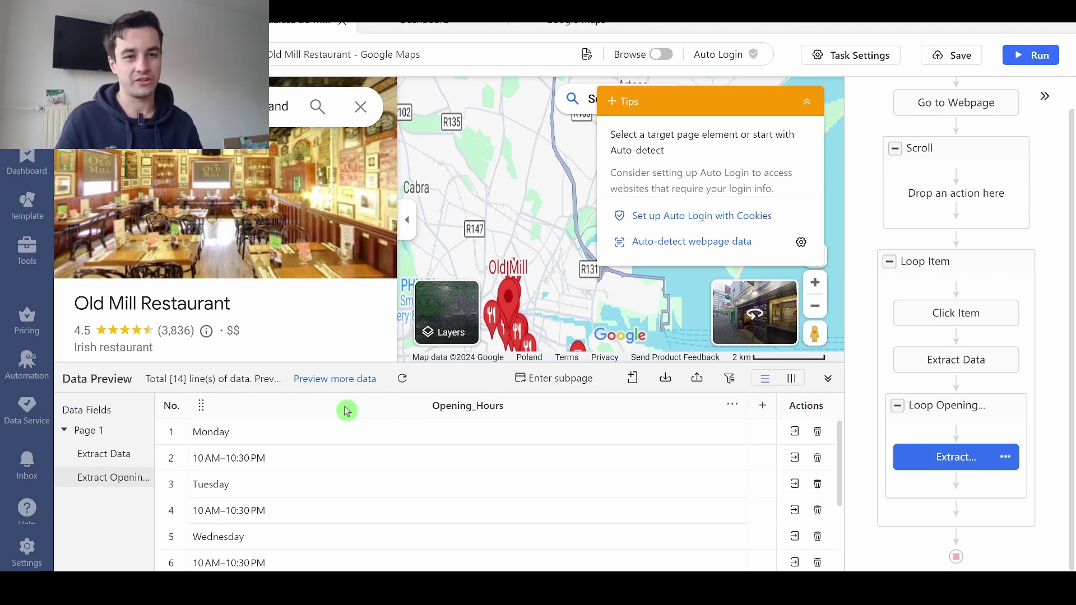
Step: Set the Opening_Hours field to merge its data, then start the task run
click(732, 405)
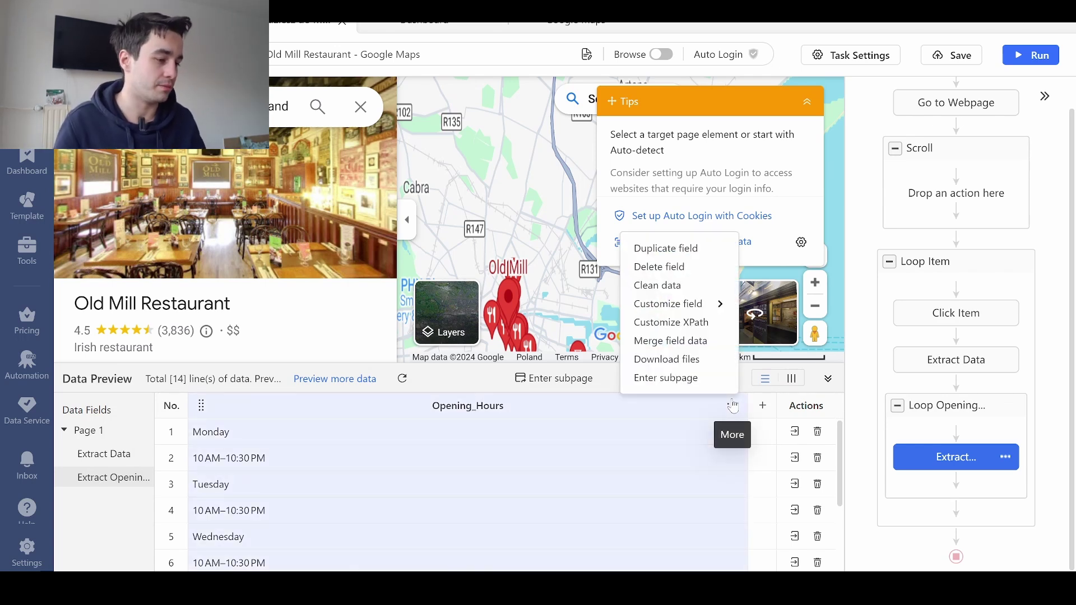
click(703, 341)
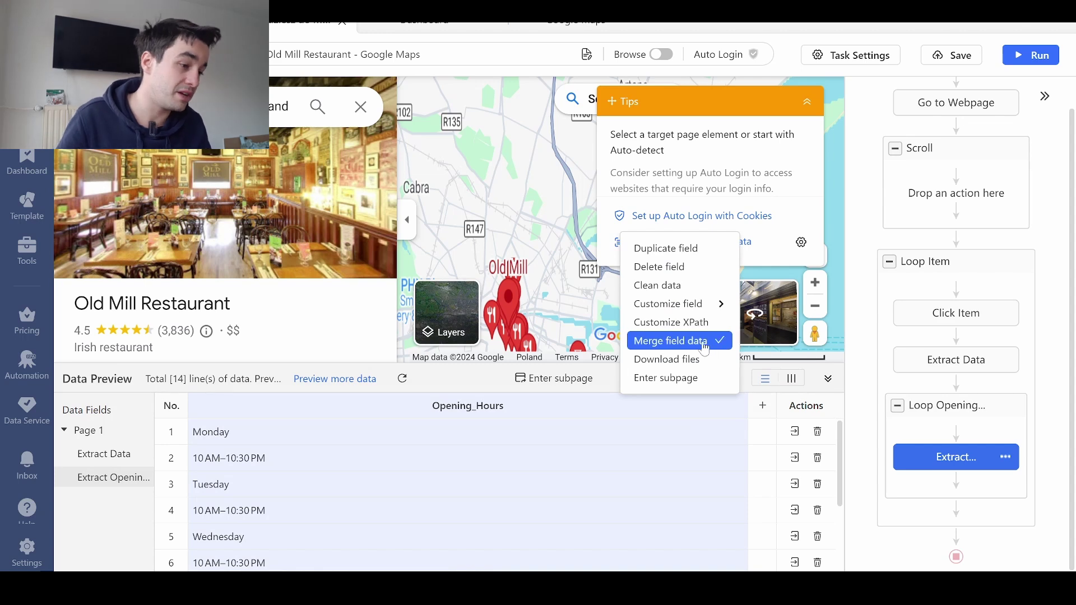
click(731, 430)
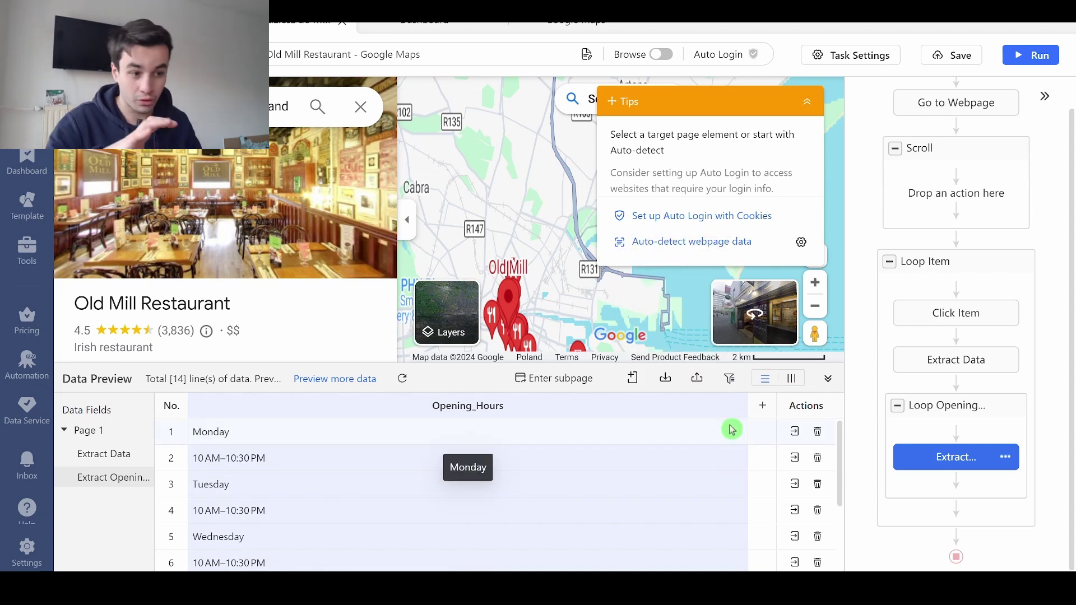
click(1021, 56)
Step: Run the task on this device to 120 rows and export the results as Excel
click(415, 368)
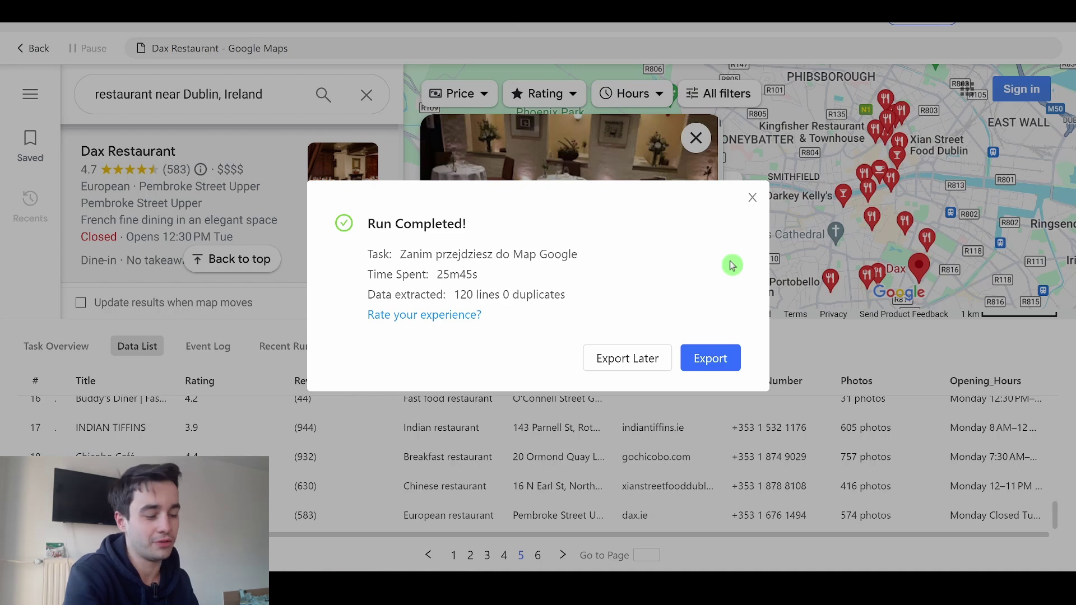
click(725, 370)
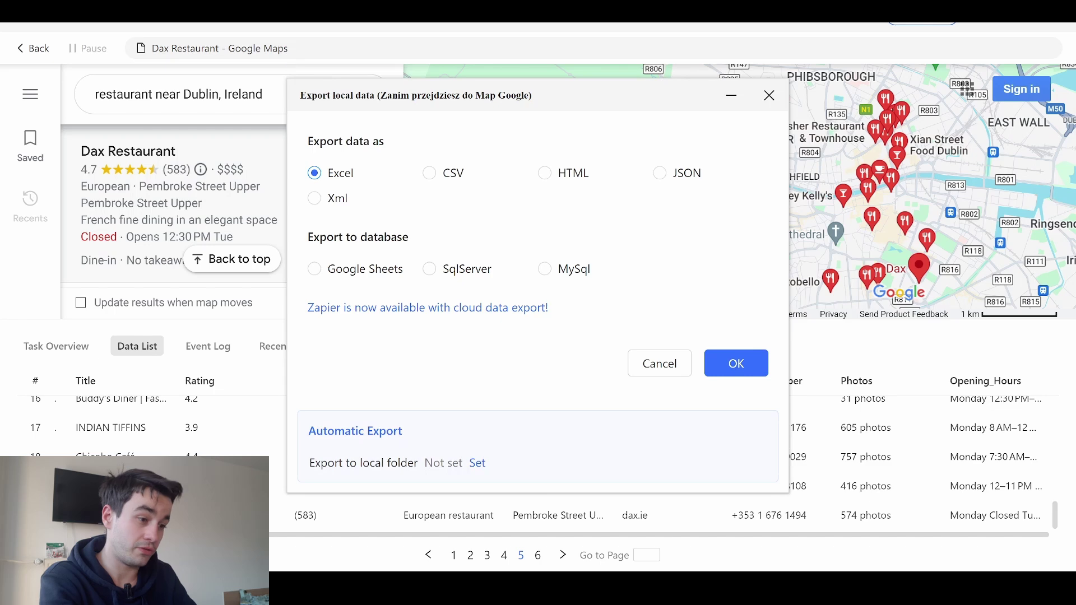
click(734, 363)
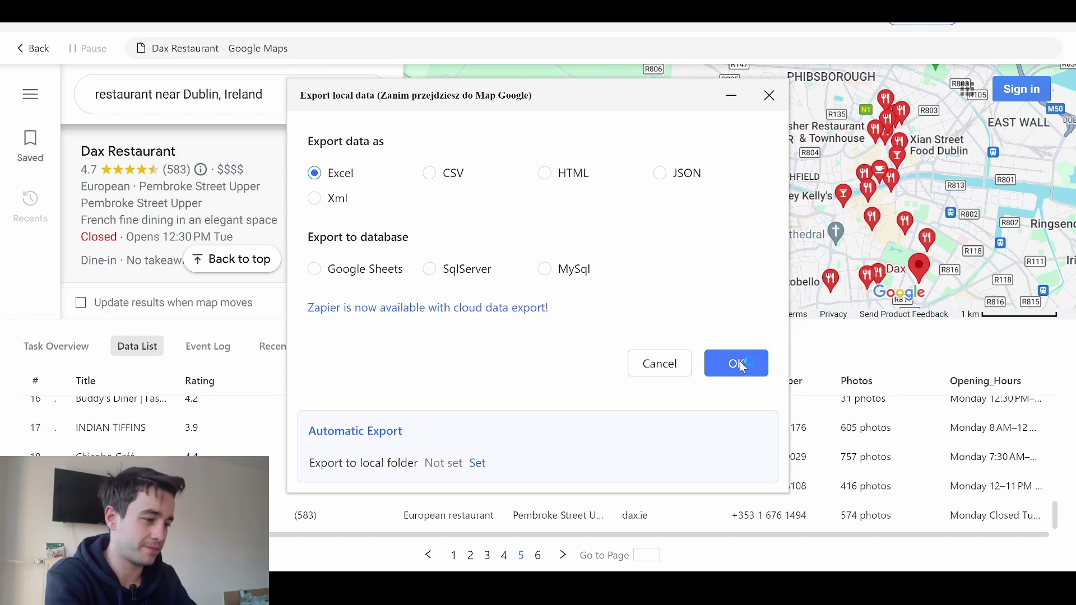